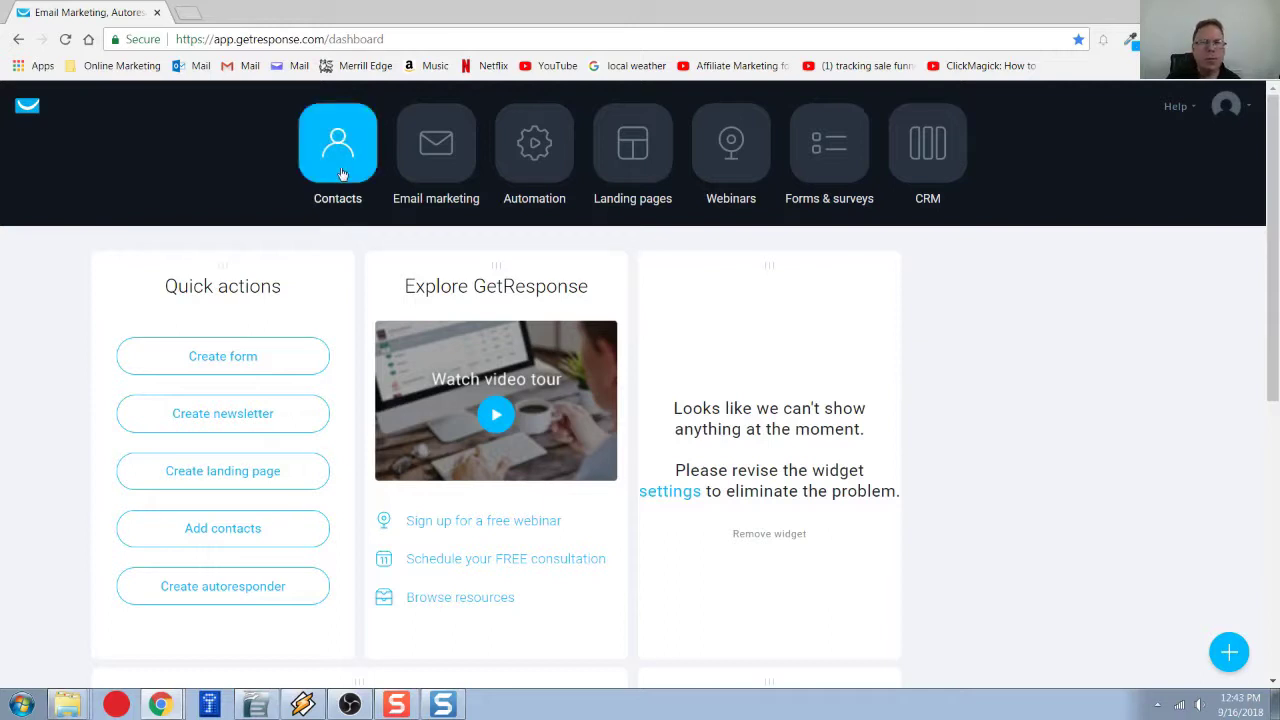
Open Contacts and scroll through all ten contact lists down to san_prospects_1 and back.
left_click(341, 174)
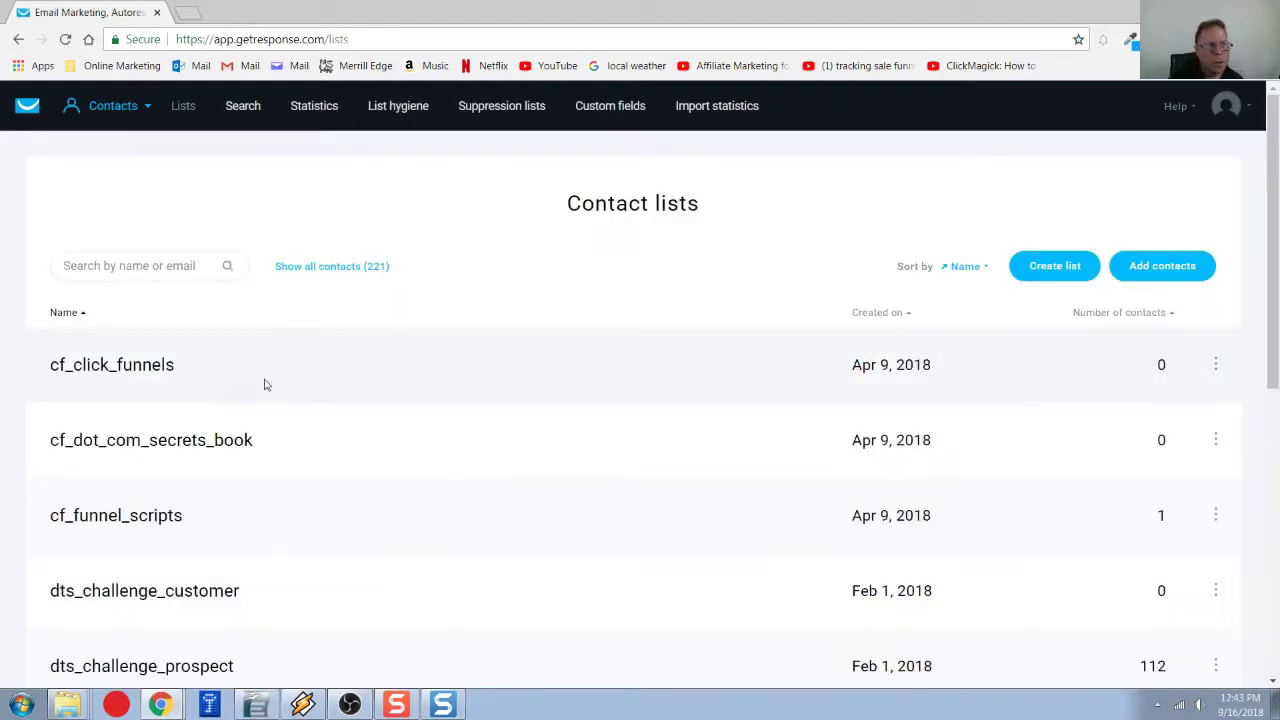
scroll(270, 380, "down", 1)
scroll(279, 379, "down", 3)
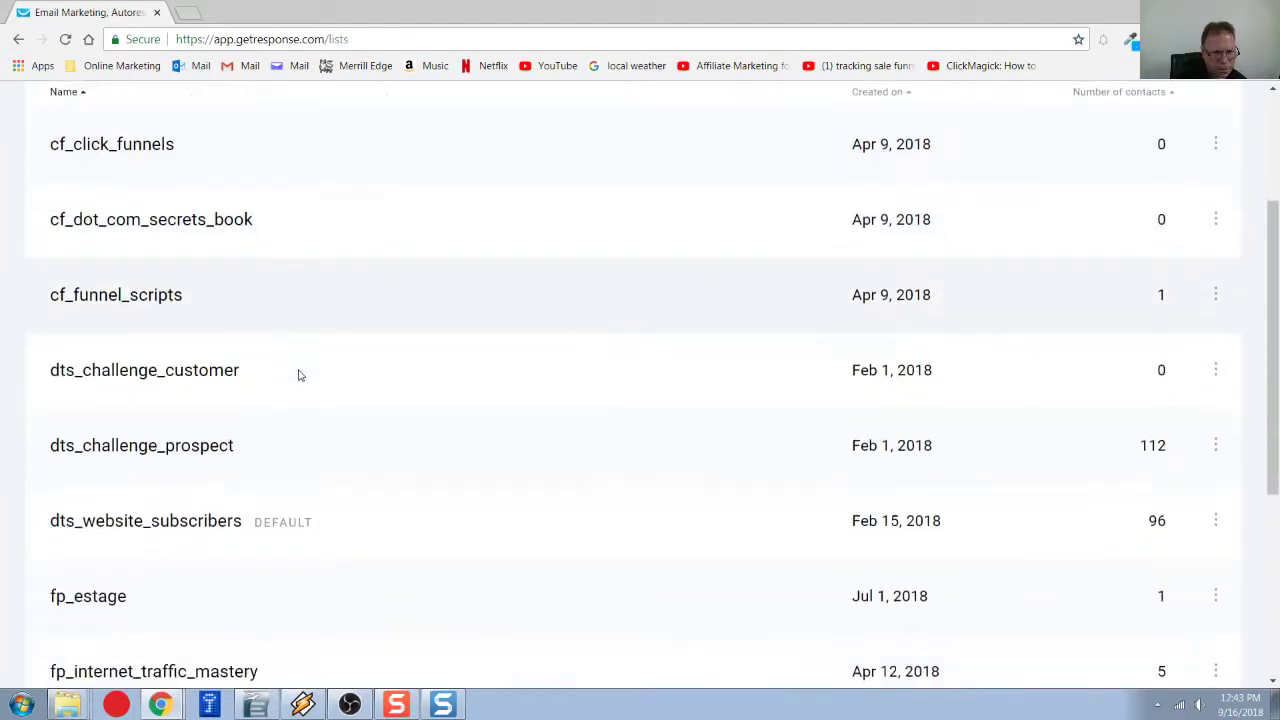
scroll(298, 375, "down", 2)
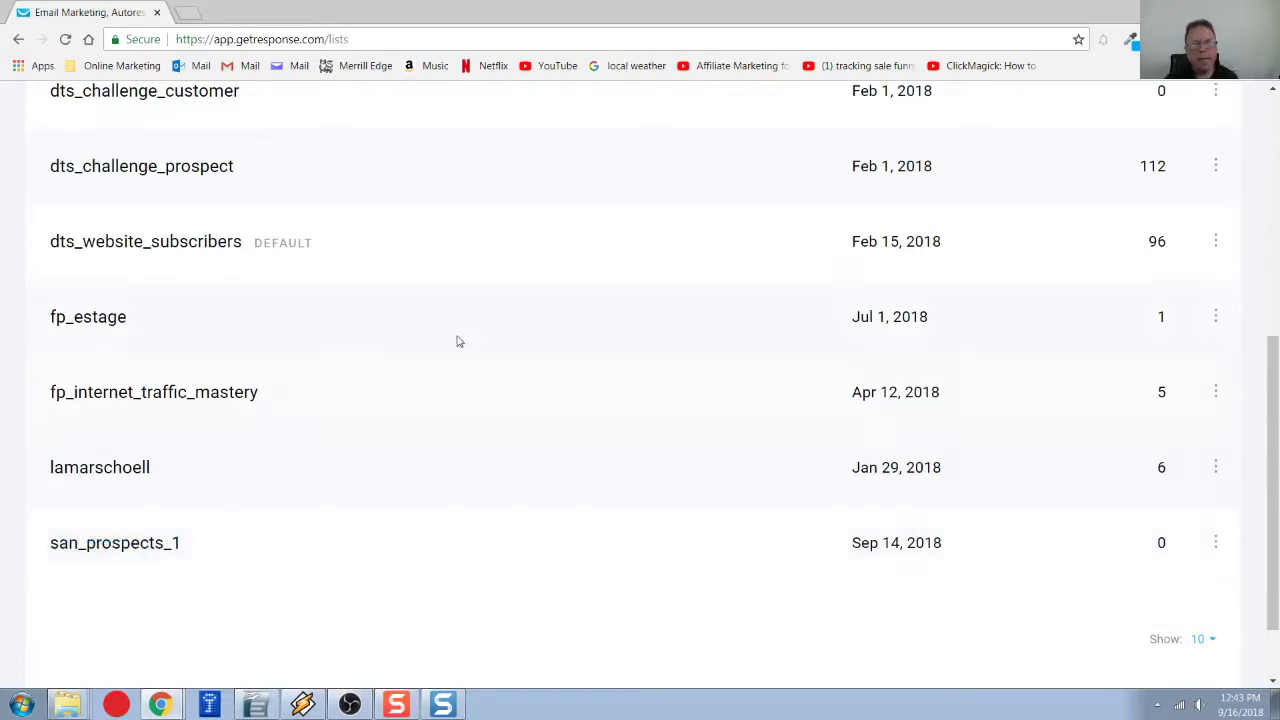
scroll(486, 326, "up", 5)
scroll(483, 326, "down", 1)
scroll(843, 288, "up", 1)
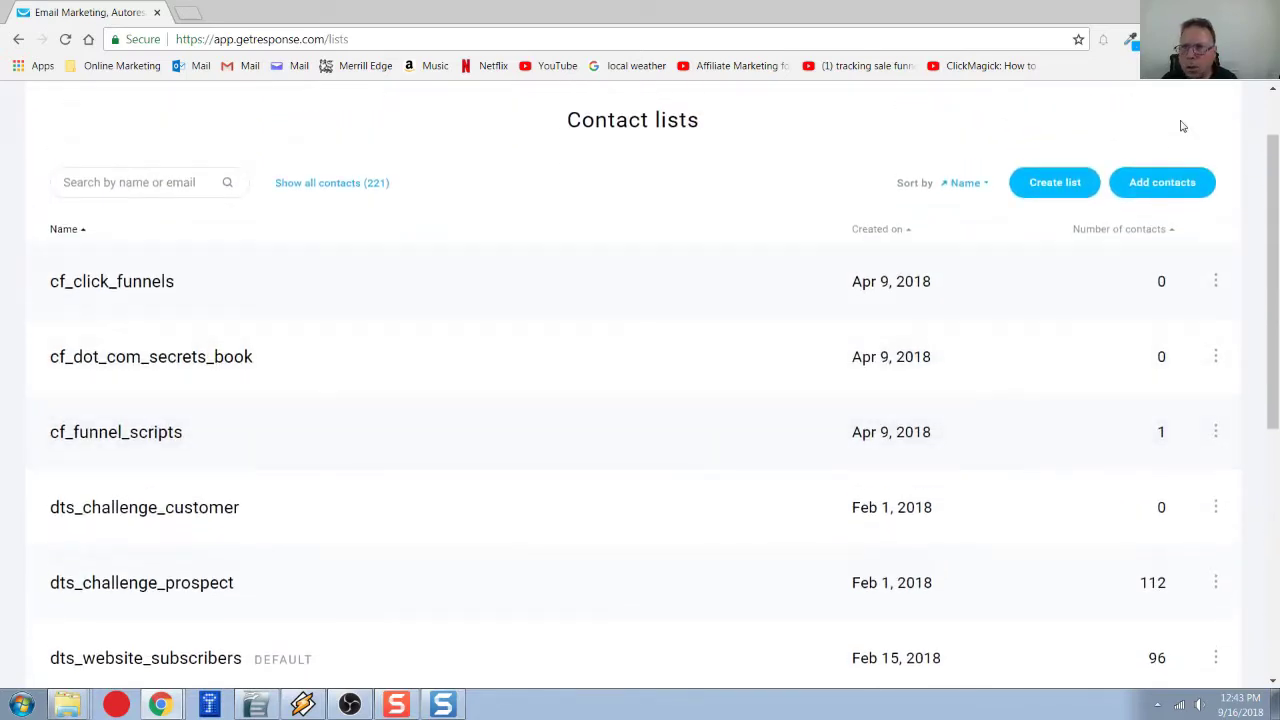
left_click(1055, 184)
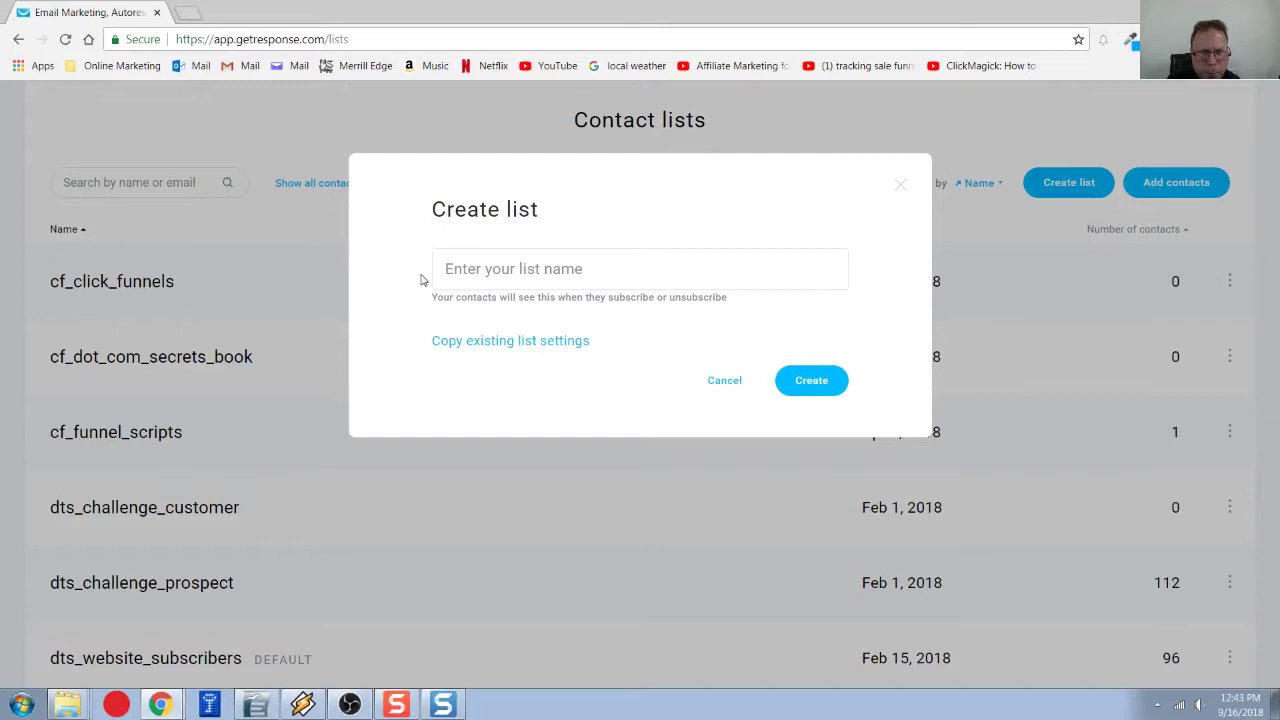
left_click(588, 269)
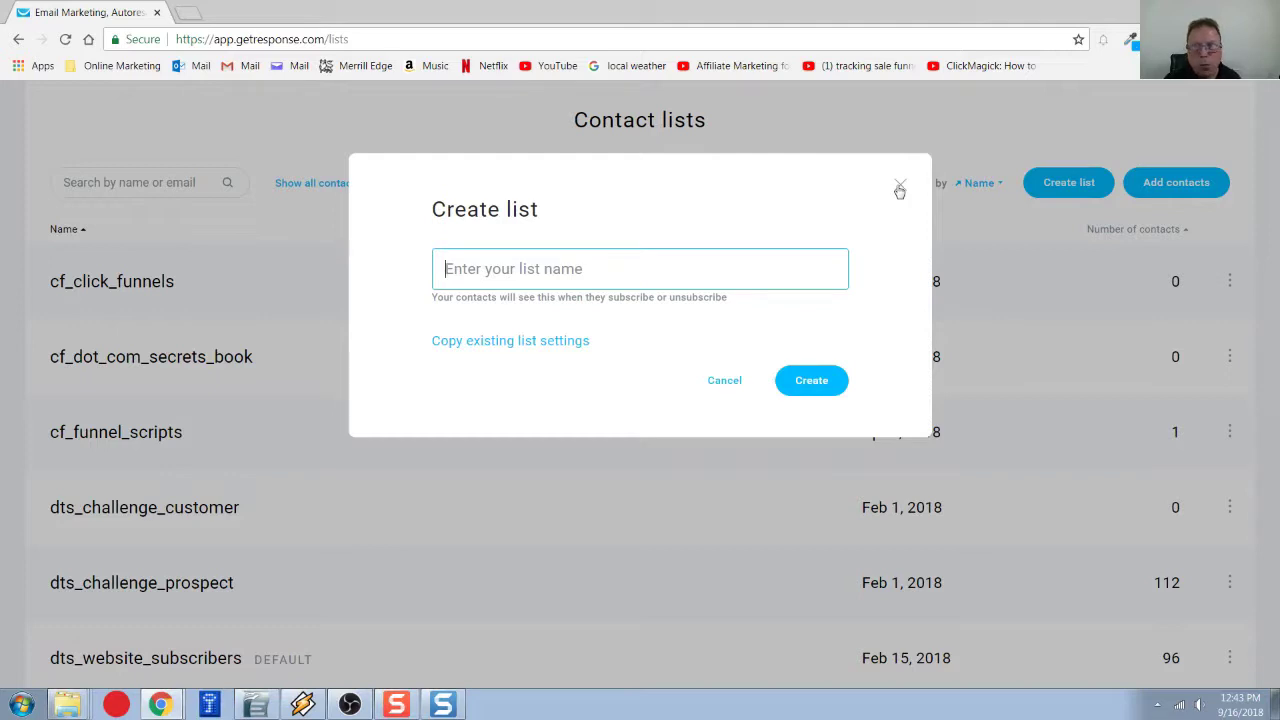
left_click(899, 190)
scroll(406, 503, "down", 5)
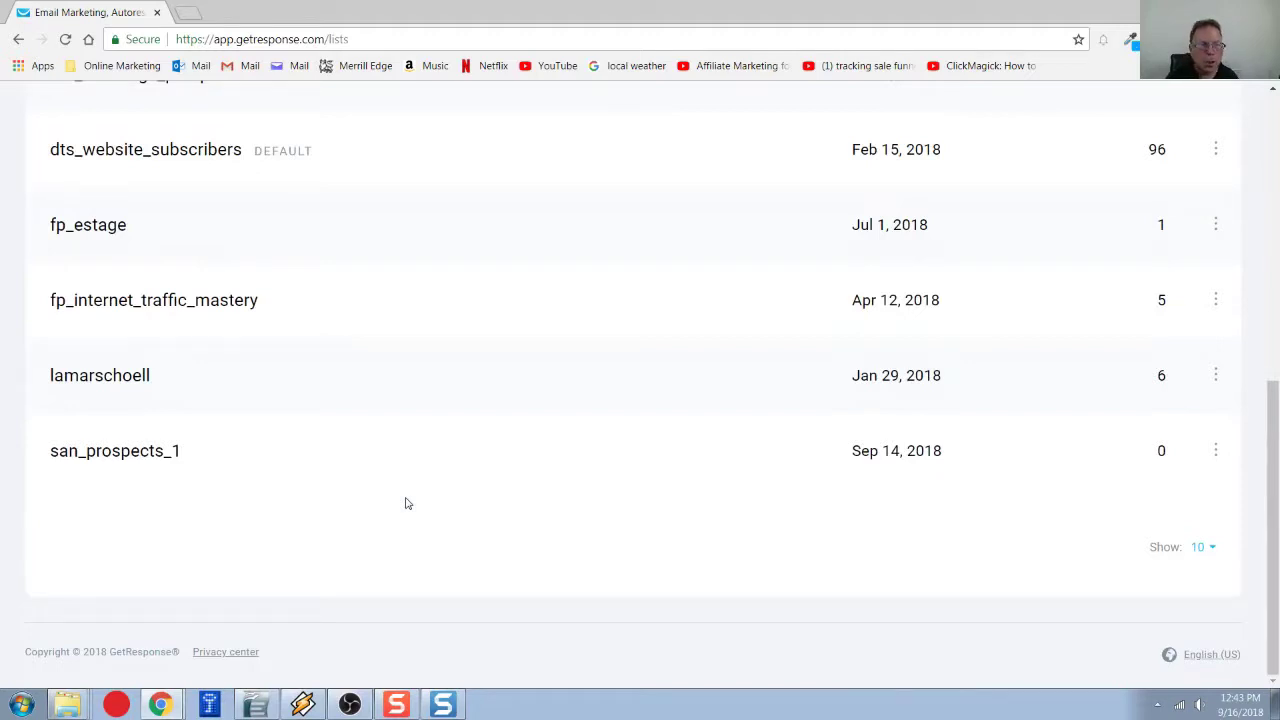
Open the san_prospects_1 list to confirm it holds 0 contacts.
left_click(144, 465)
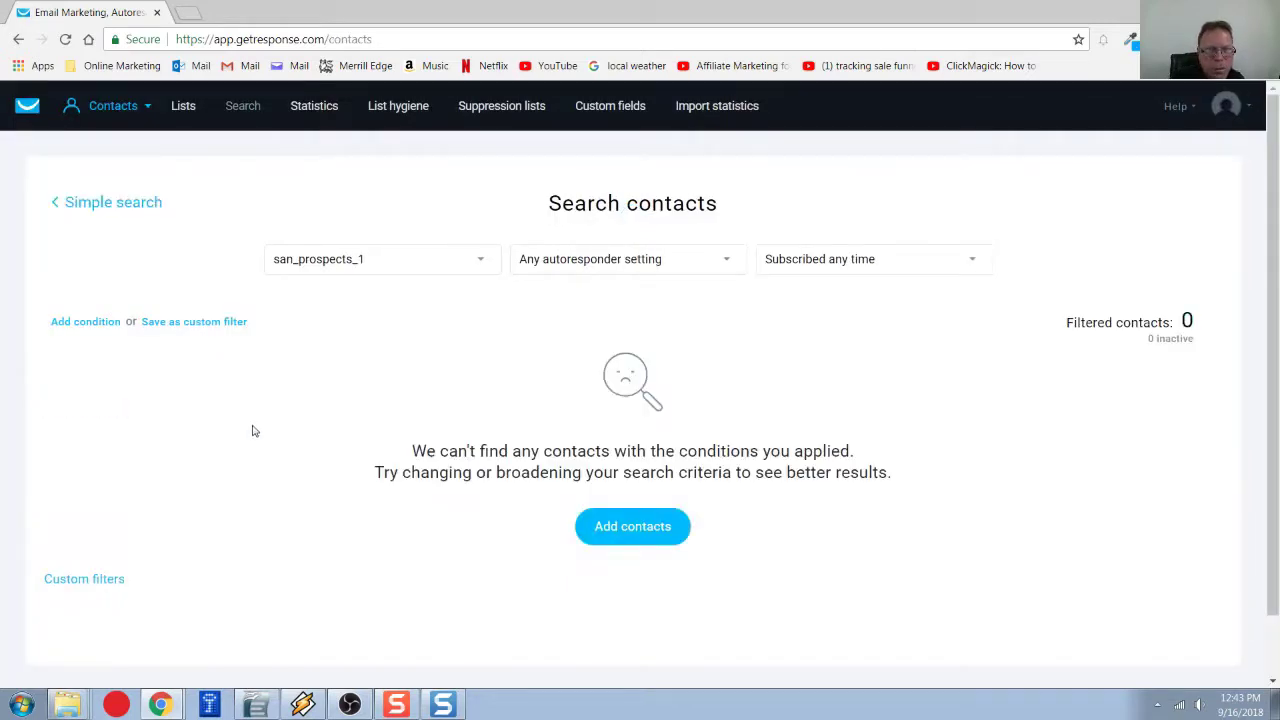
scroll(252, 430, "down", 1)
scroll(252, 430, "up", 1)
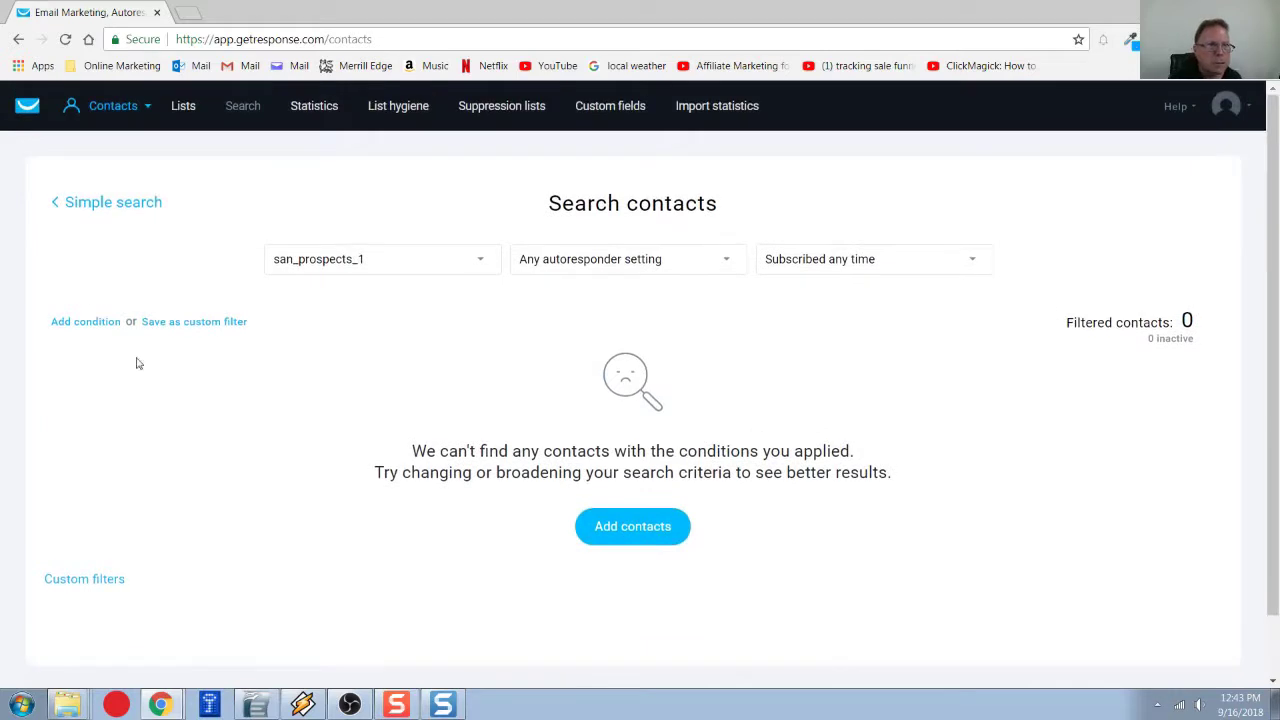
Return to the Dashboard and go into the Email marketing area.
mouse_move(96, 126)
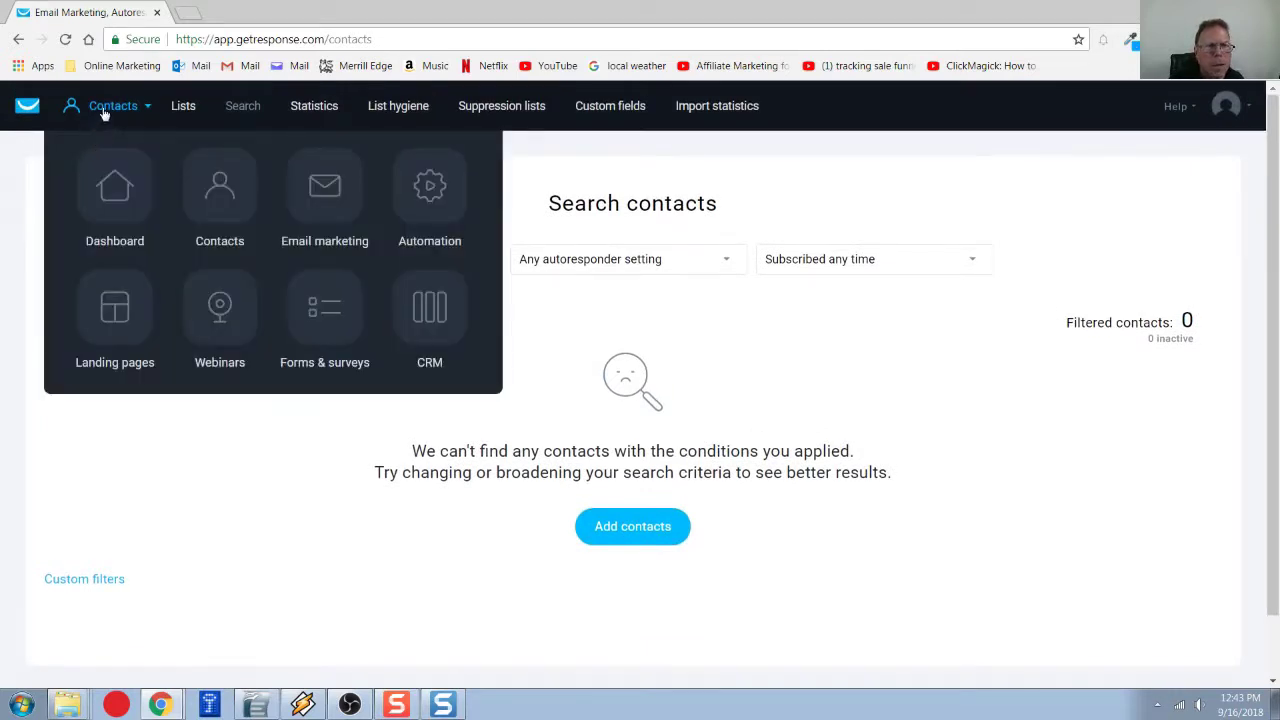
left_click(118, 212)
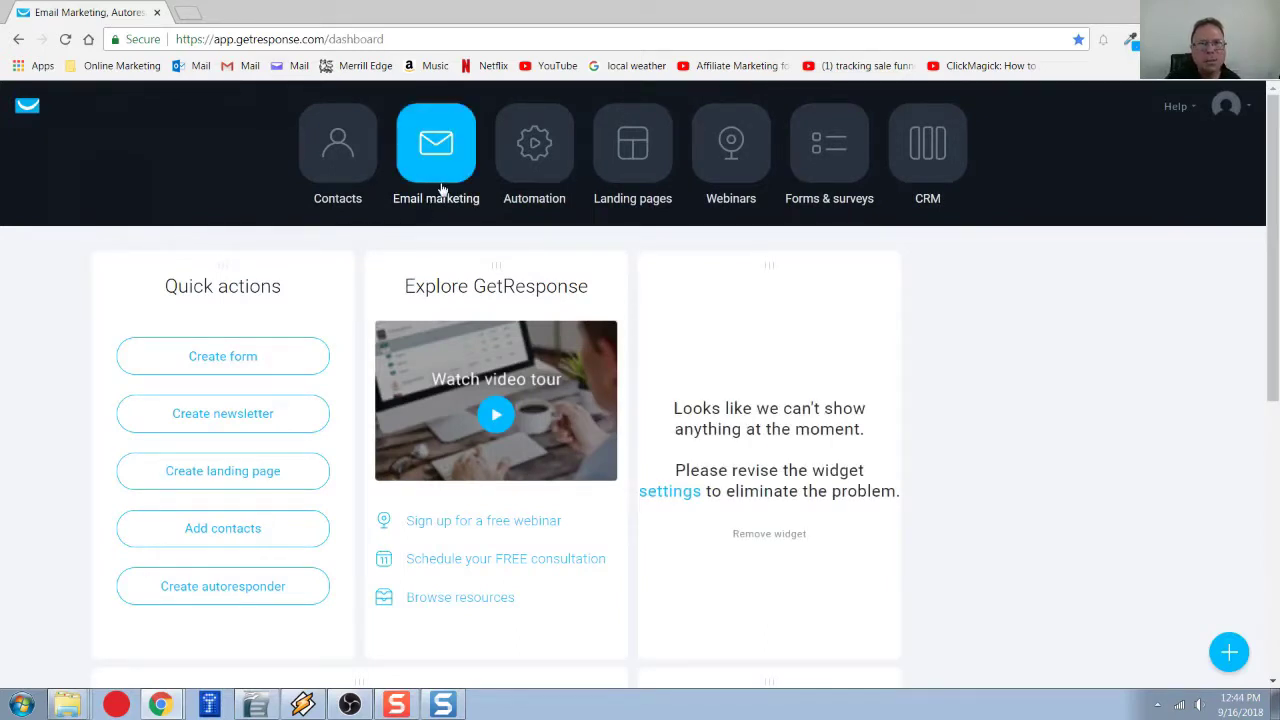
left_click(441, 189)
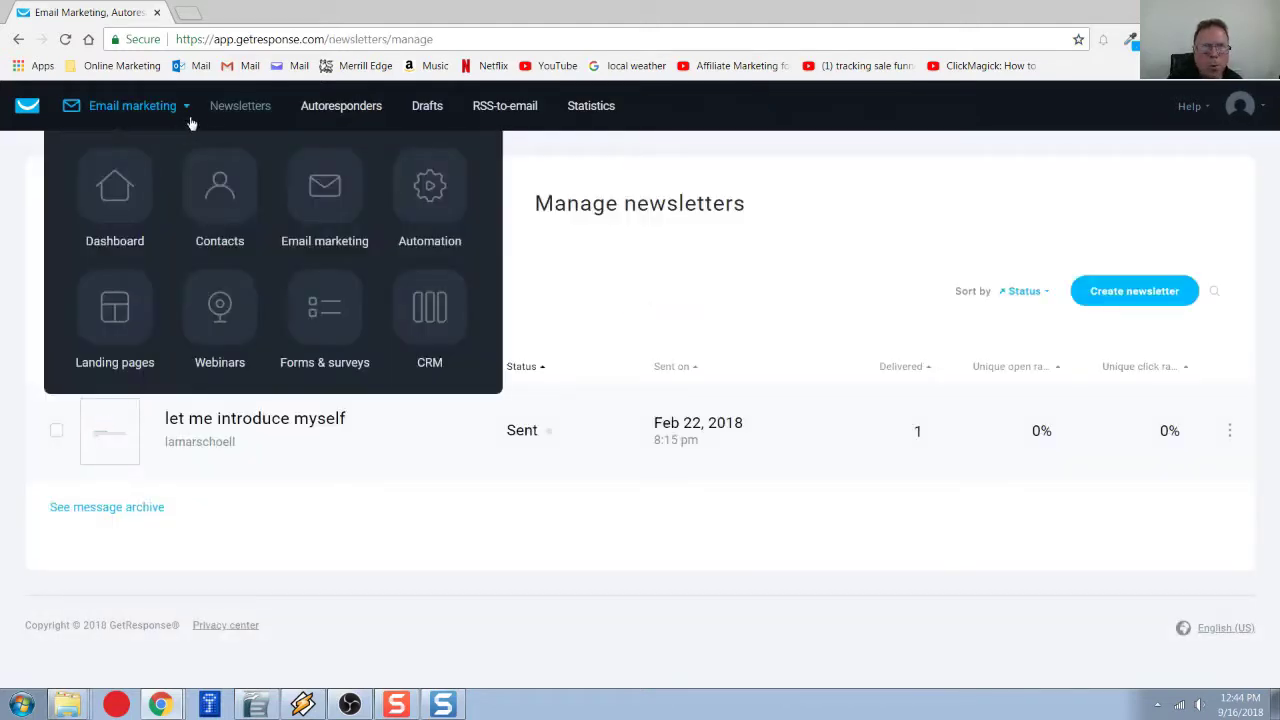
Filter the Autoresponders overview to san_prospects_1 only, showing its five switched-off chapters.
left_click(348, 110)
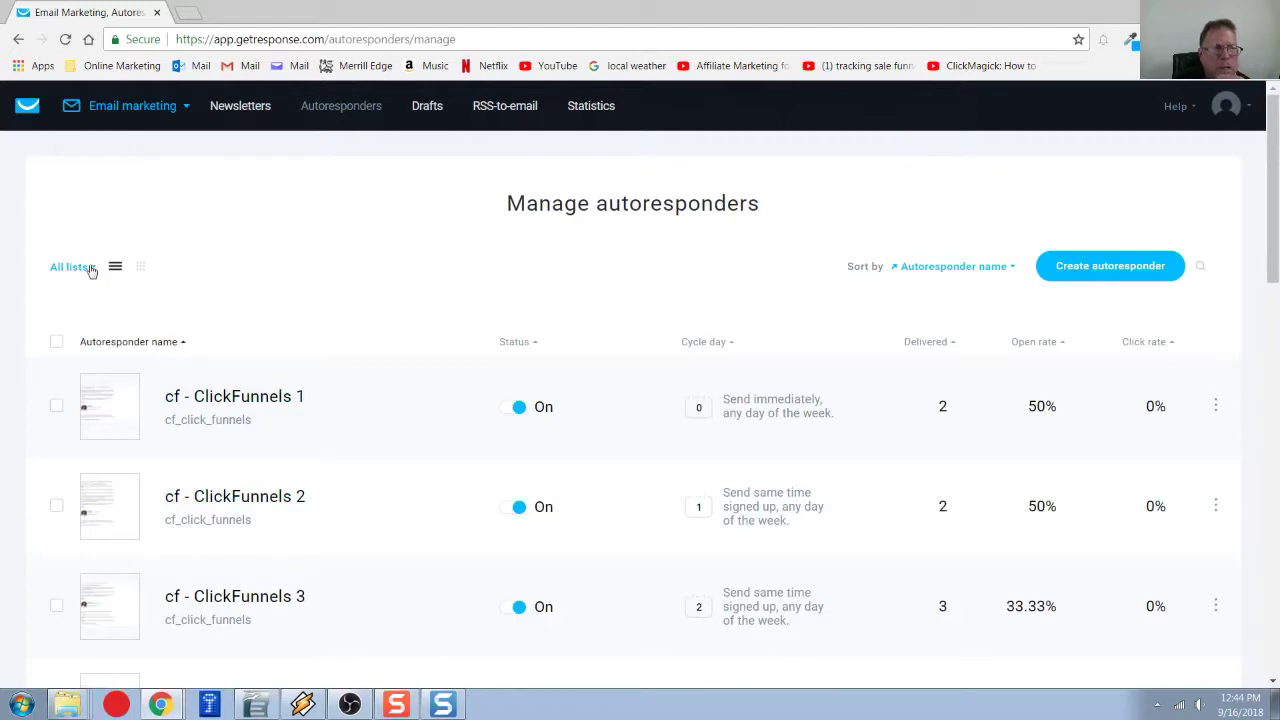
left_click(92, 268)
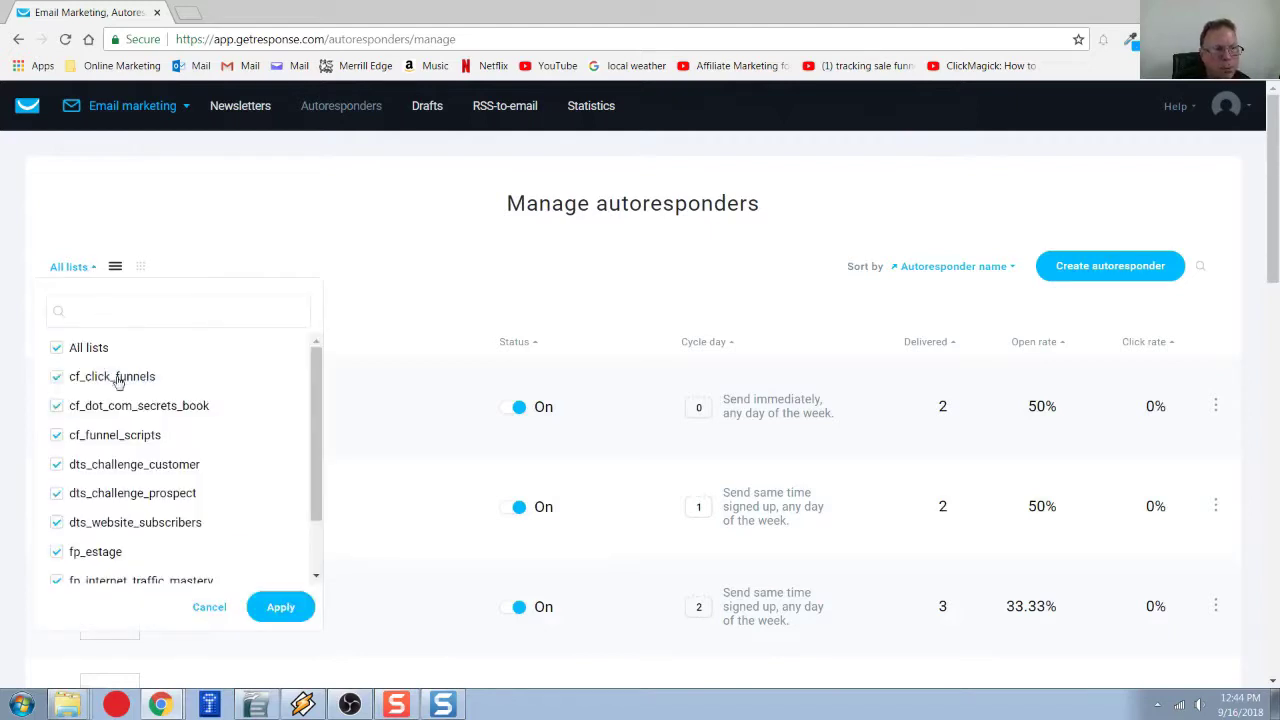
left_click(56, 347)
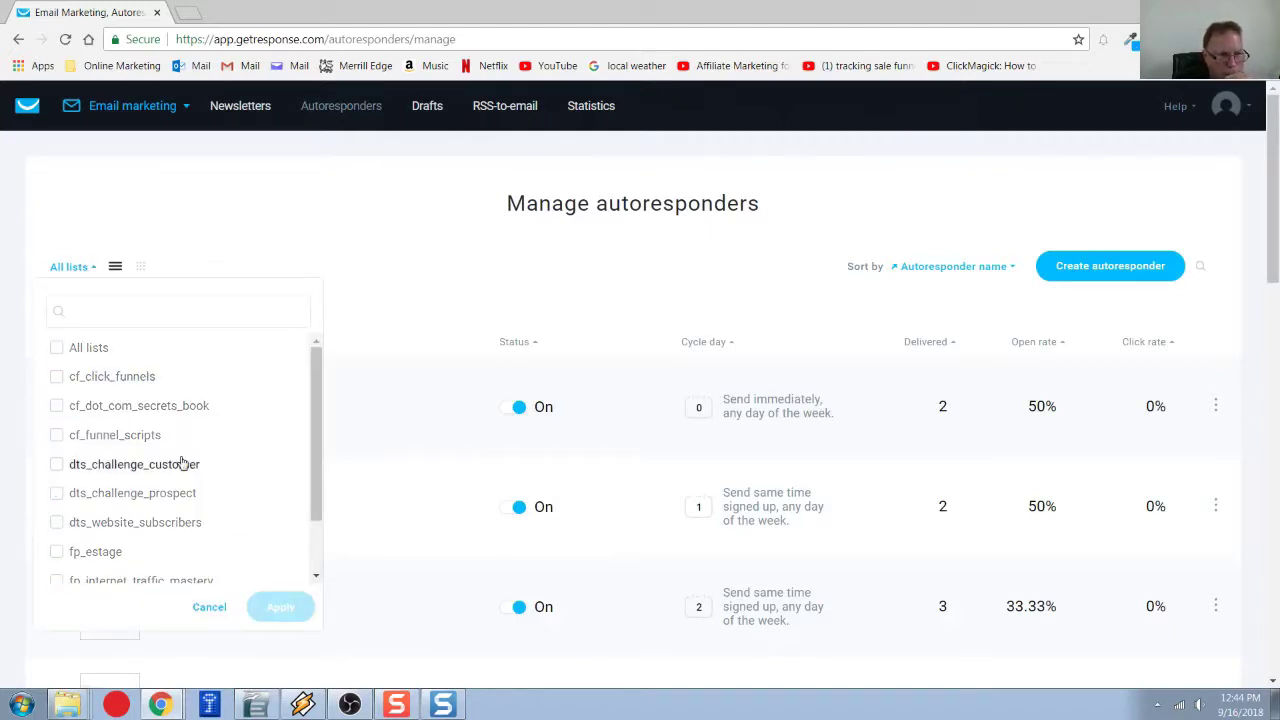
scroll(182, 462, "down", 1)
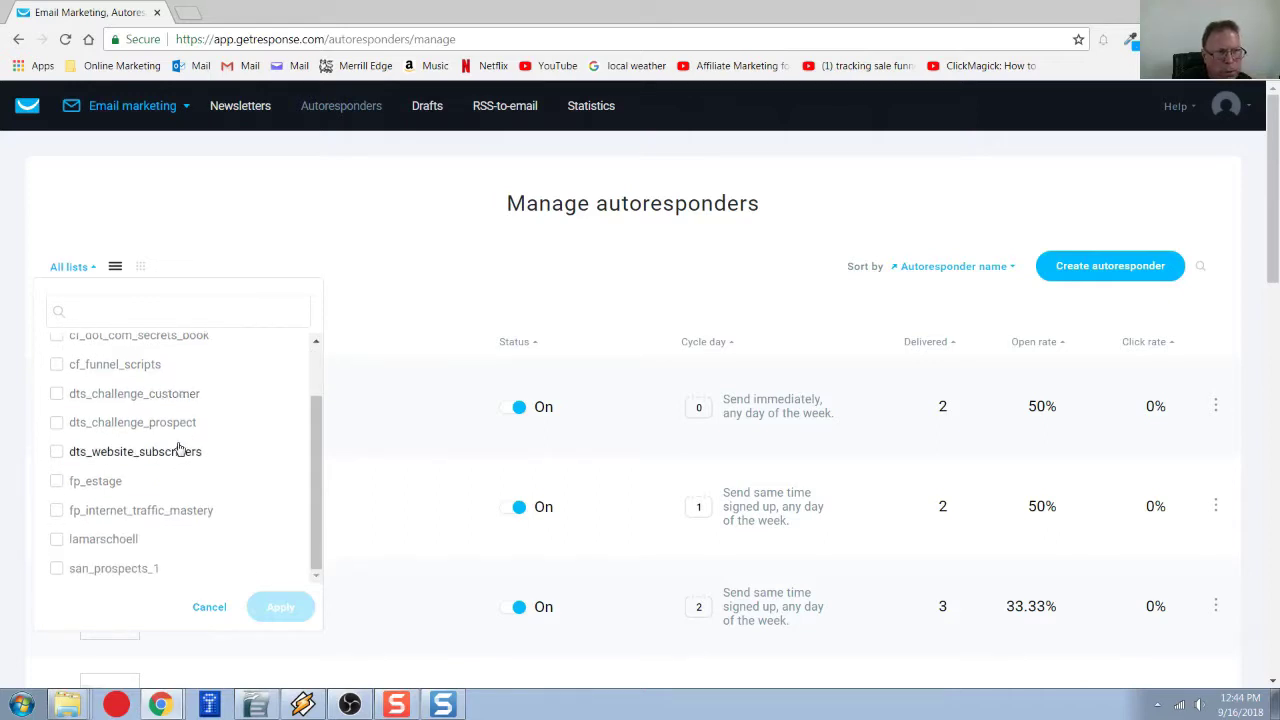
scroll(178, 450, "down", 3)
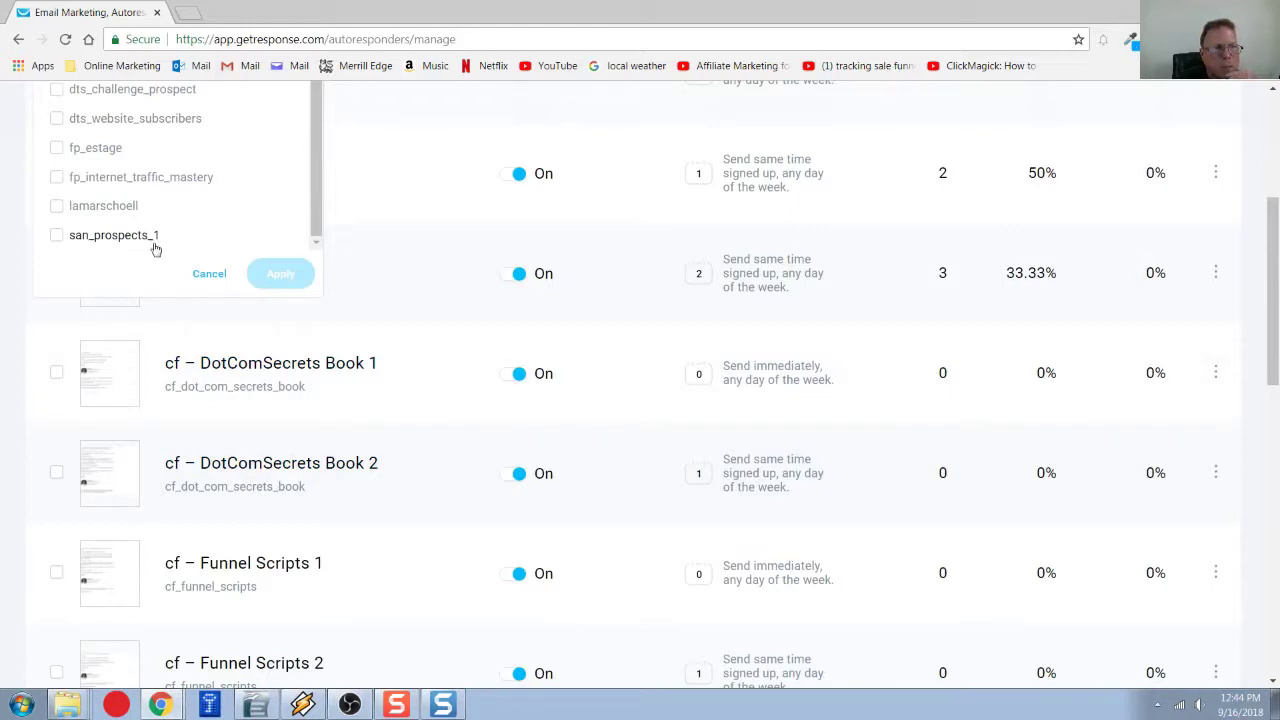
left_click(75, 248)
scroll(189, 234, "up", 1)
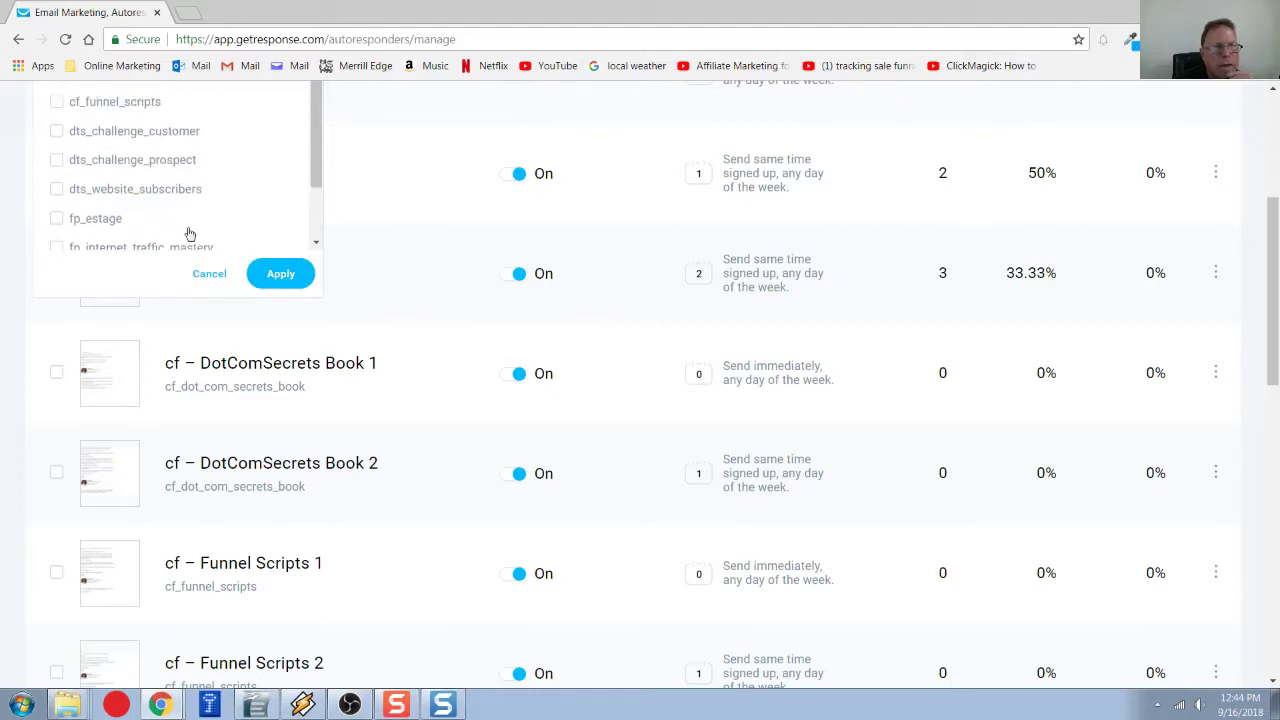
left_click(281, 273)
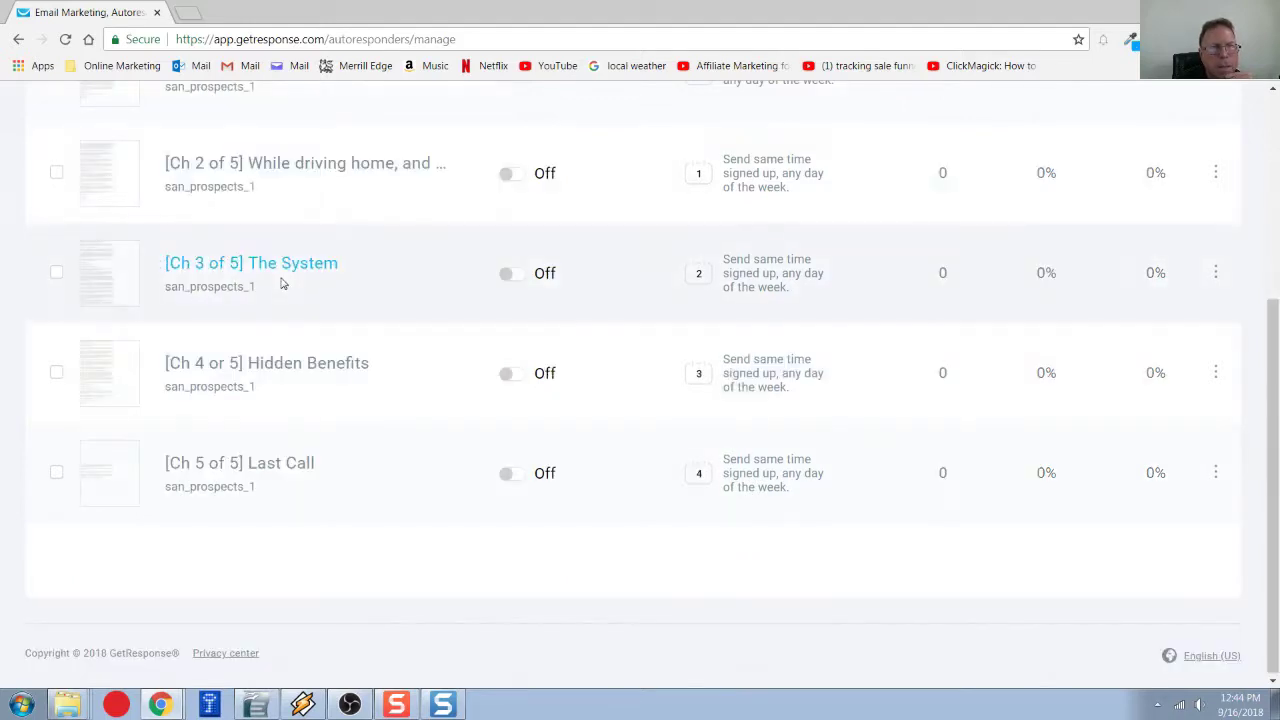
scroll(364, 312, "up", 1)
scroll(368, 315, "up", 1)
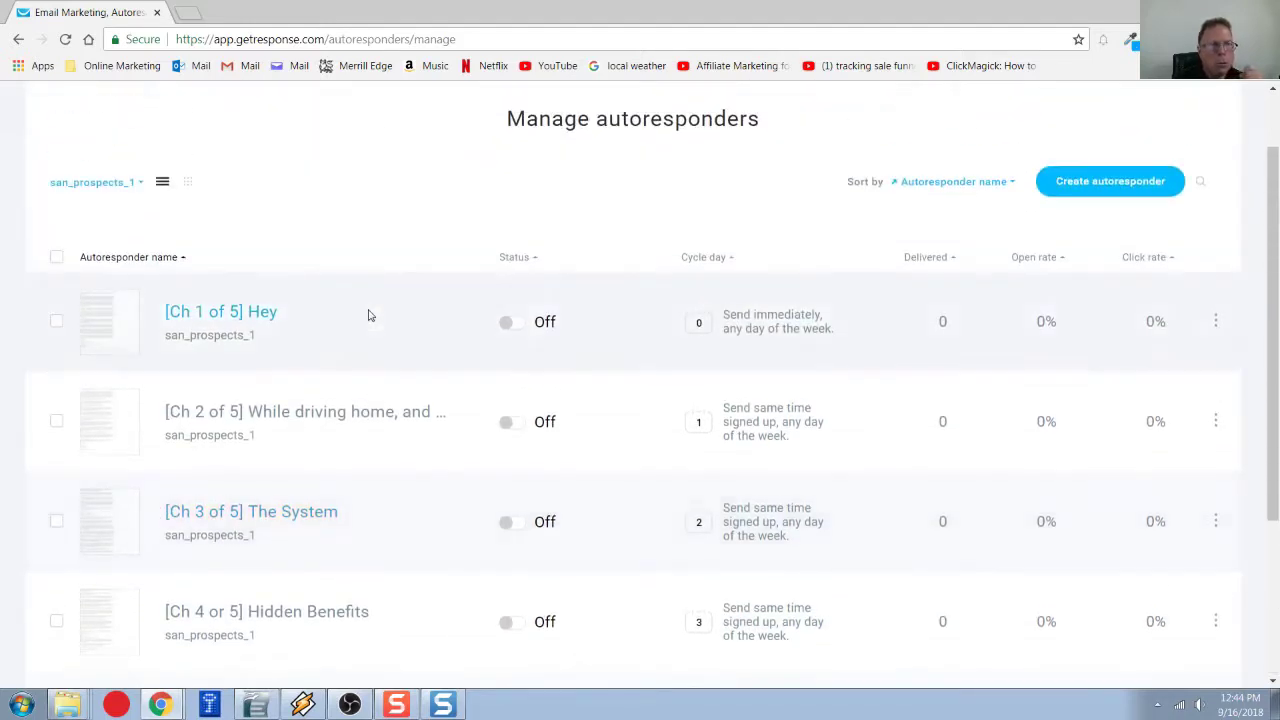
scroll(368, 315, "down", 1)
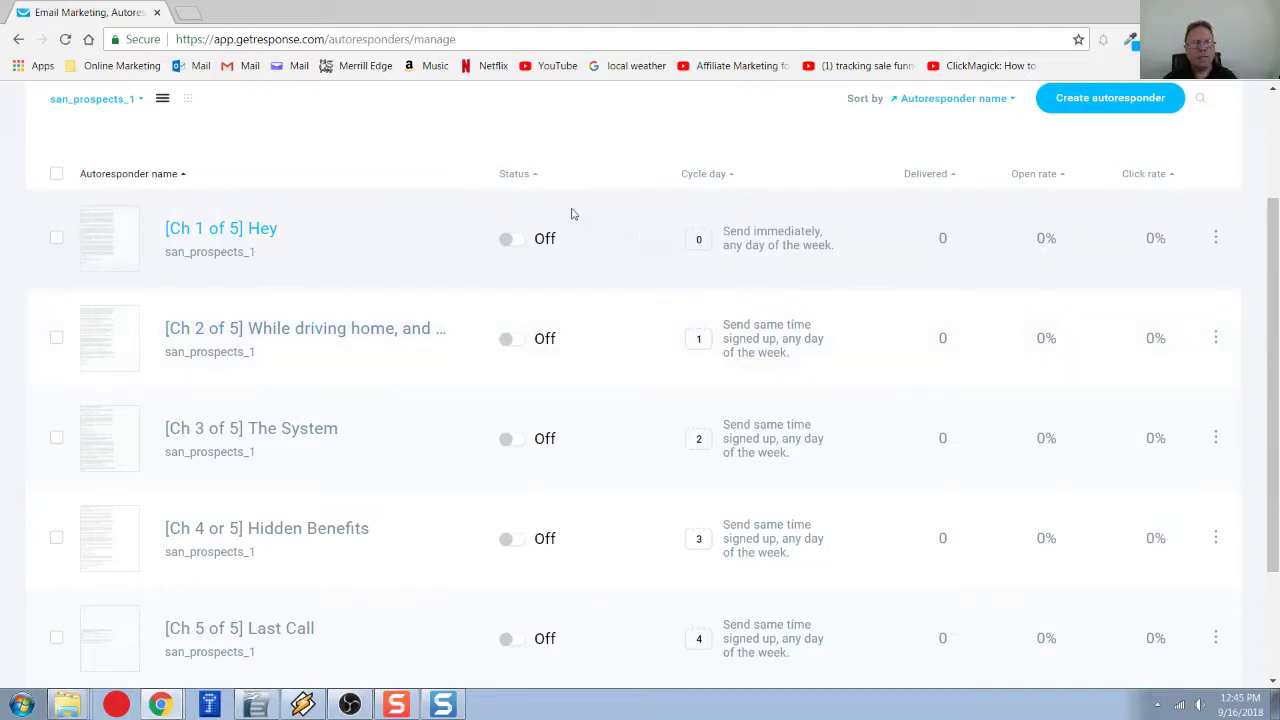
Edit the [Ch 1 of 5] Hey autoresponder from its row's actions menu.
left_click(1215, 239)
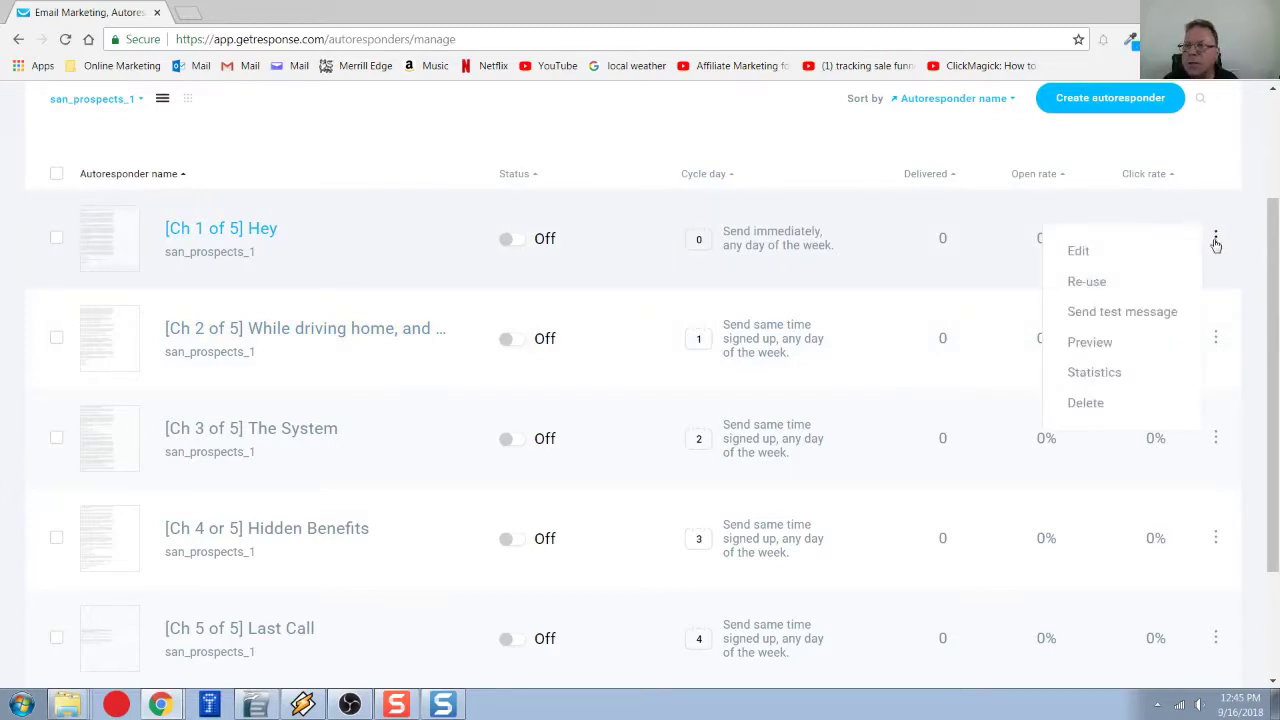
left_click(1086, 252)
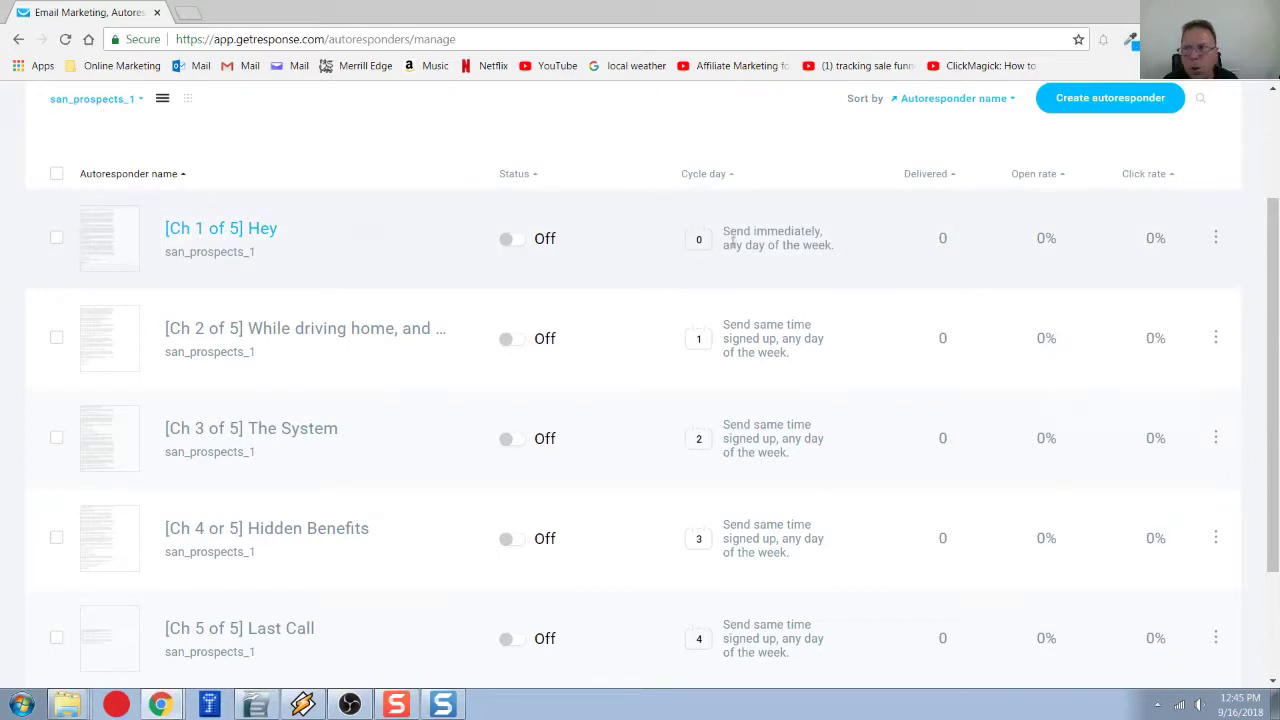
left_click(1215, 237)
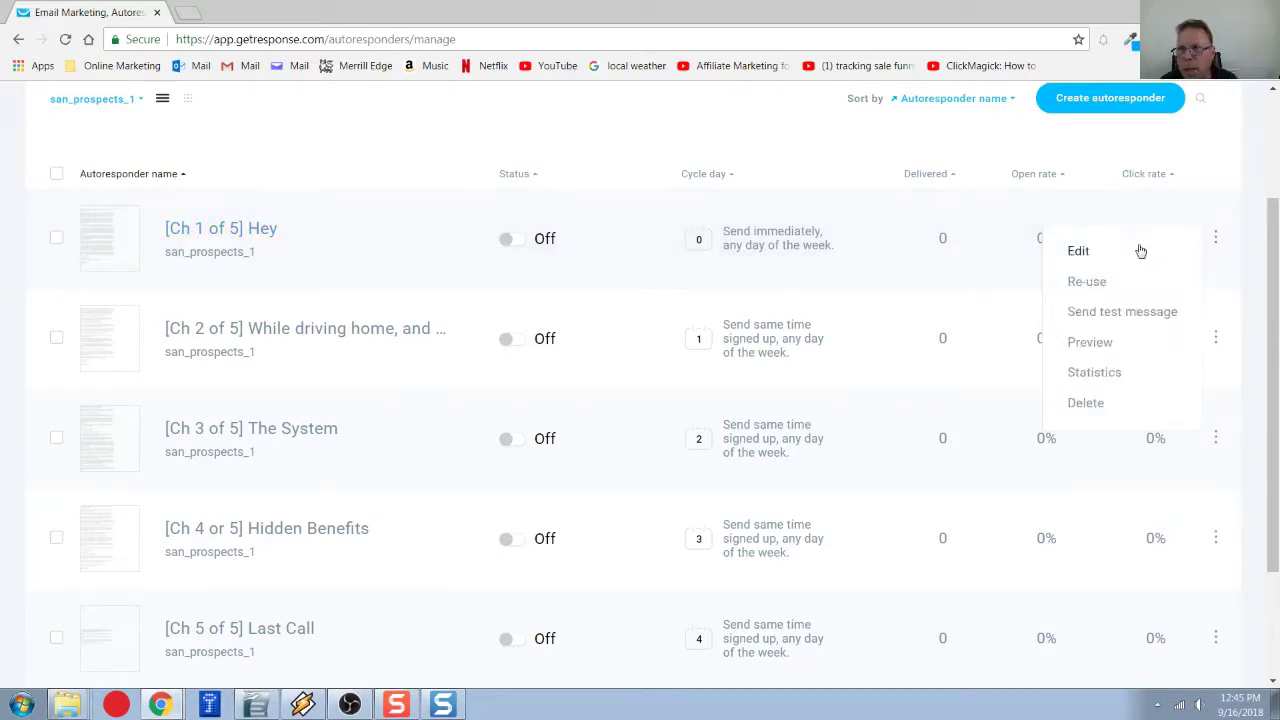
left_click(1085, 252)
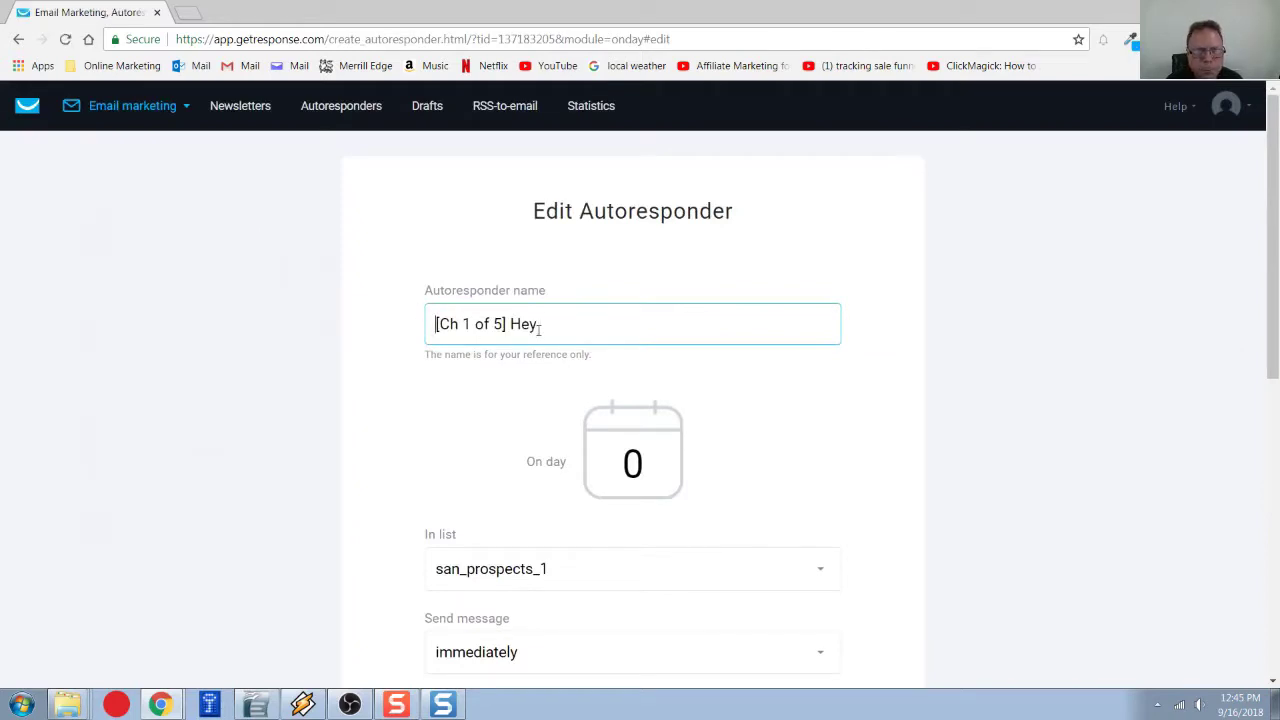
left_click(424, 325)
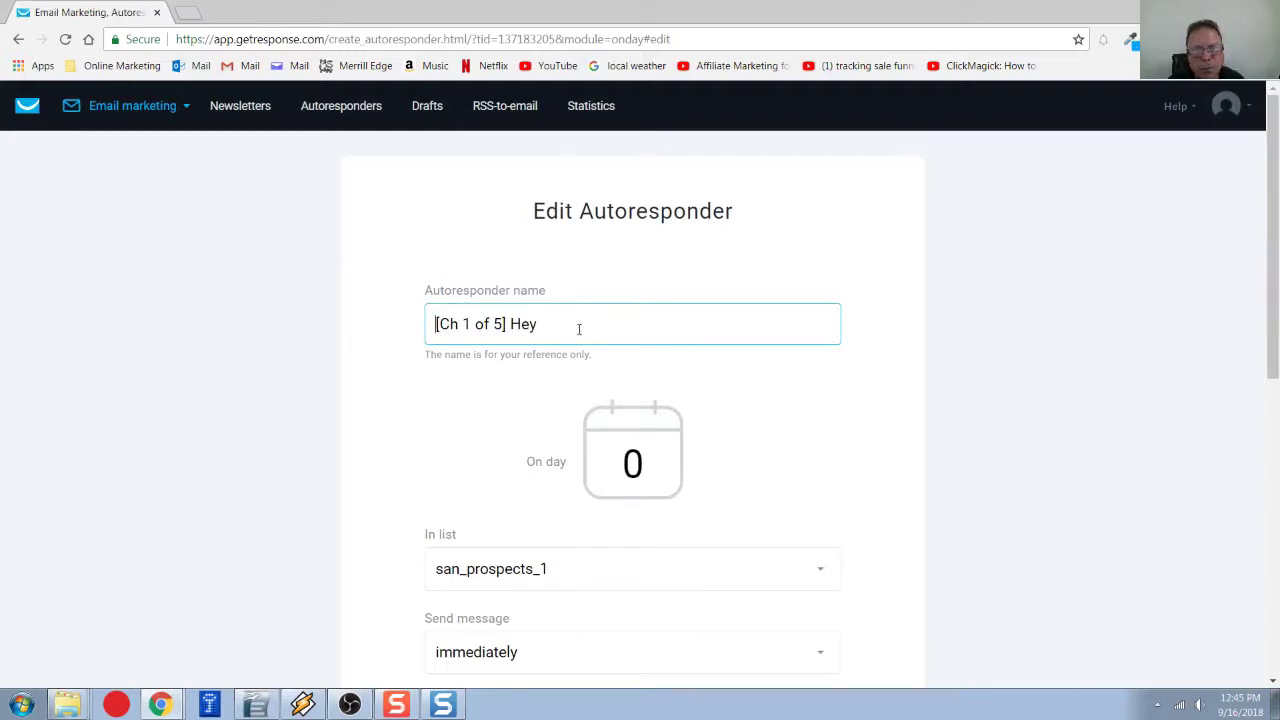
scroll(660, 390, "down", 2)
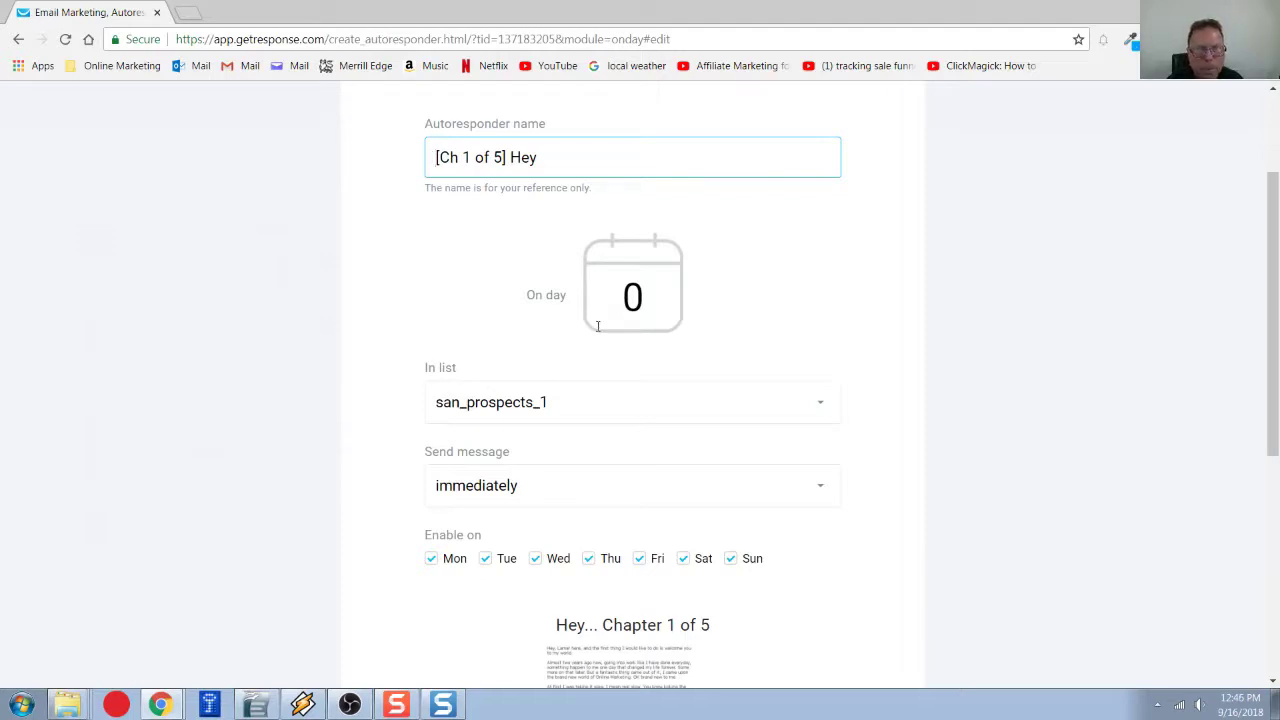
scroll(368, 385, "down", 1)
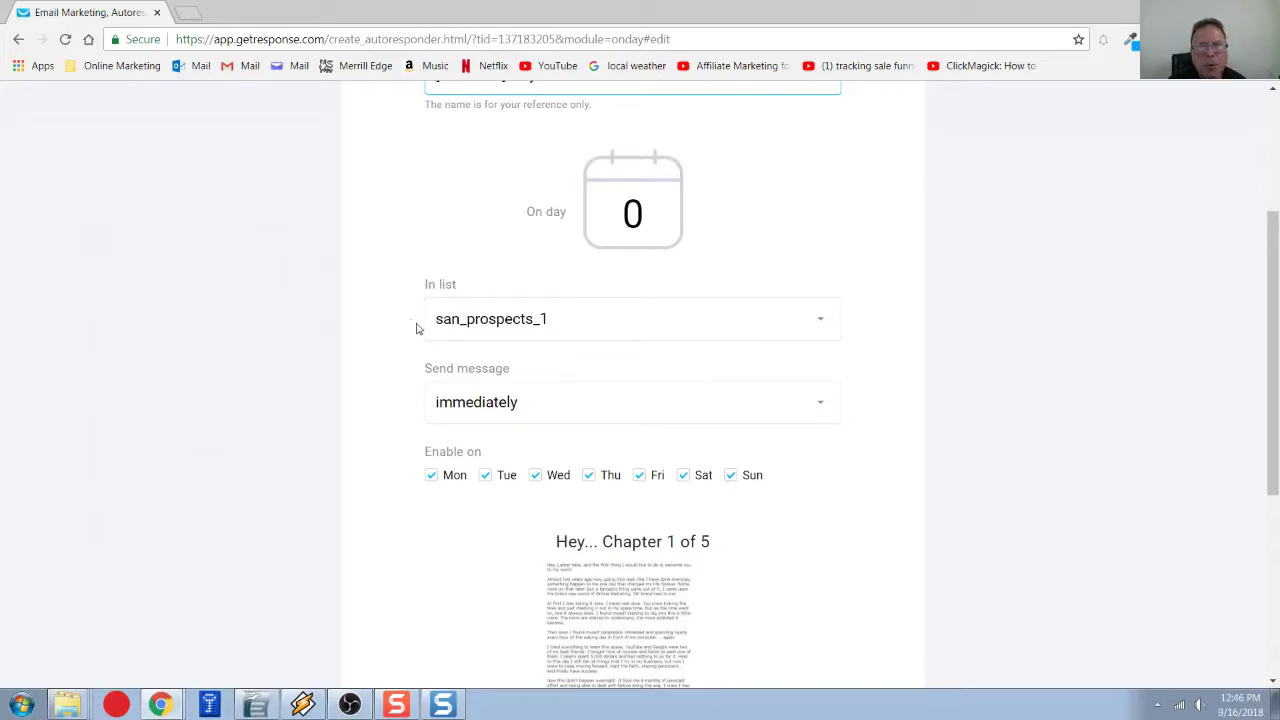
left_click(823, 322)
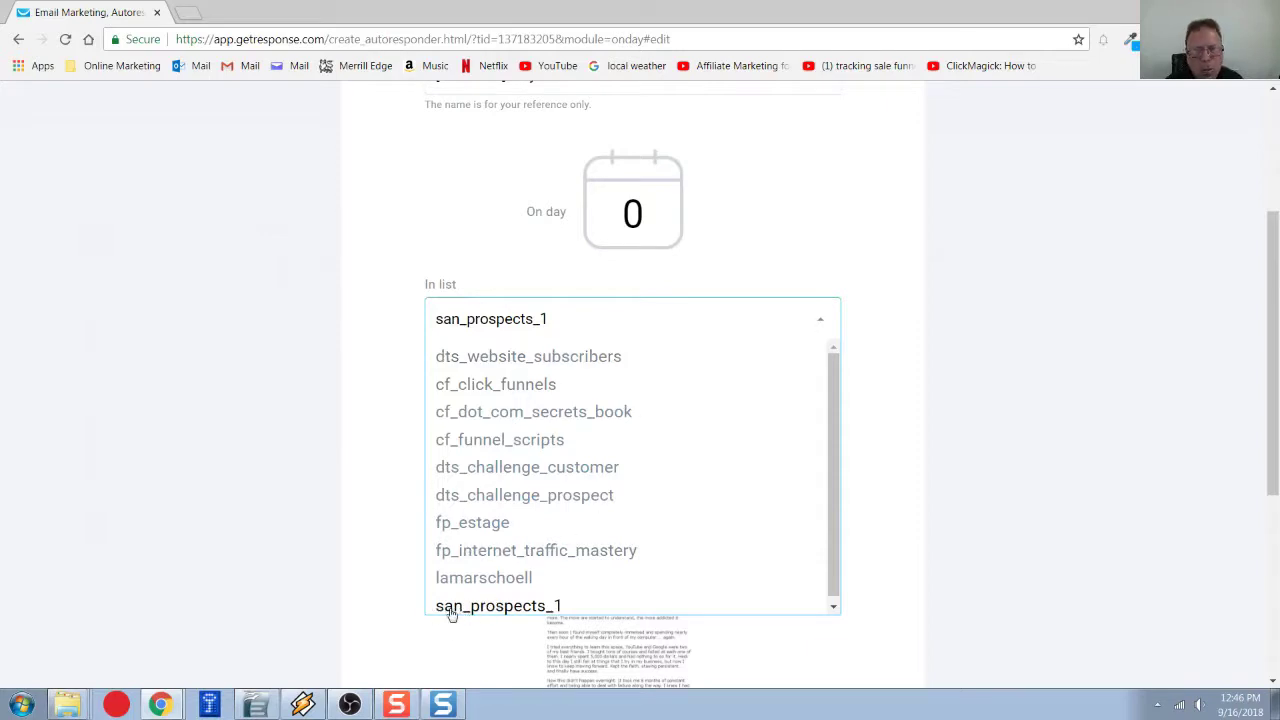
left_click(135, 490)
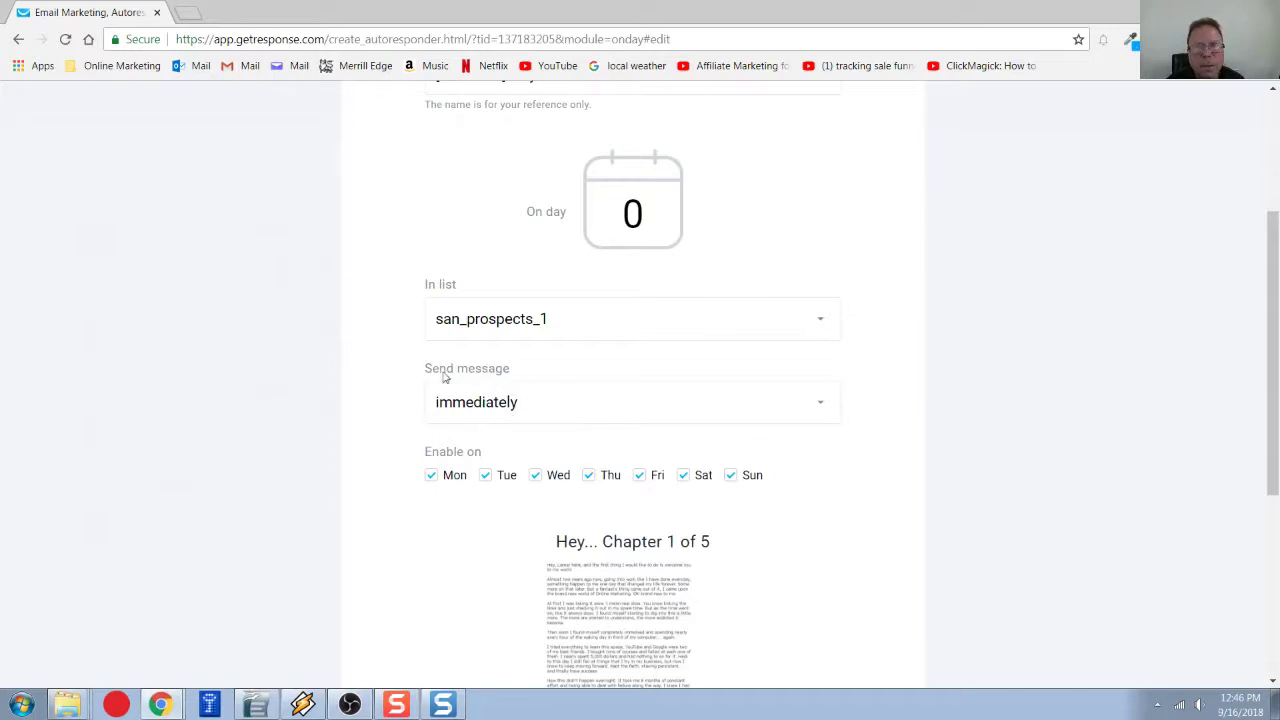
left_click(822, 406)
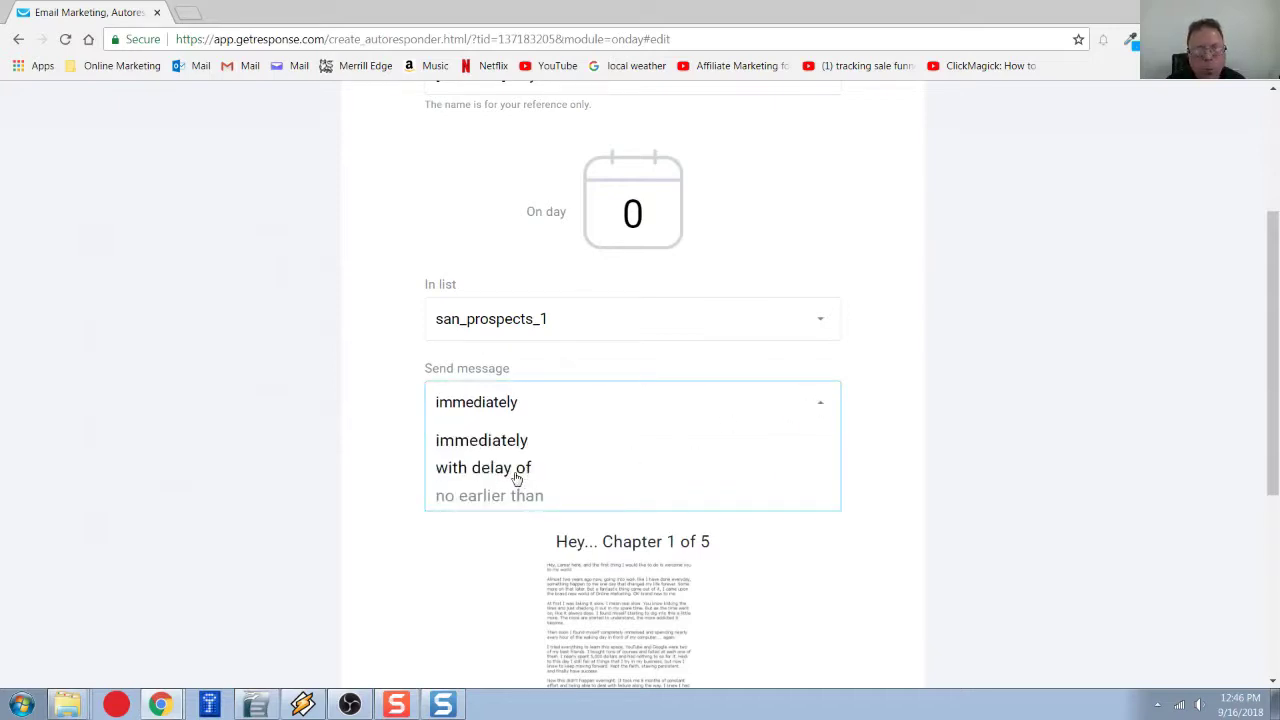
left_click(903, 418)
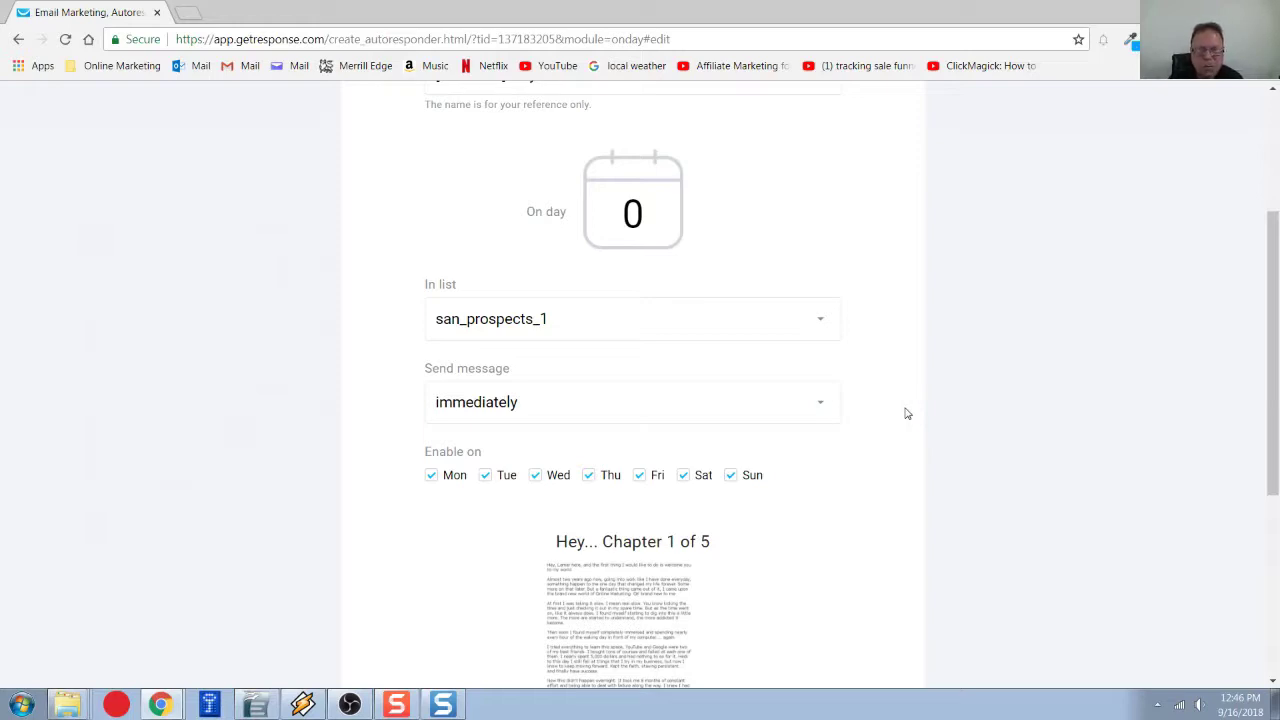
scroll(884, 400, "down", 2)
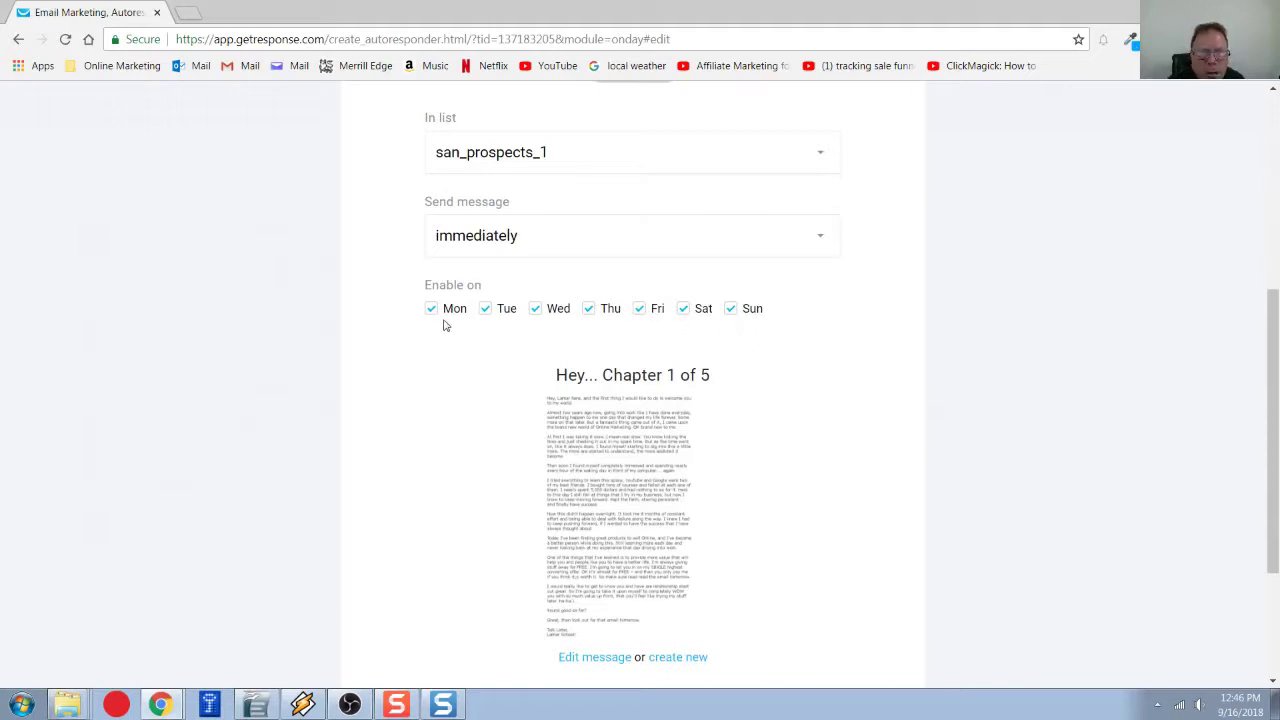
left_click(685, 312)
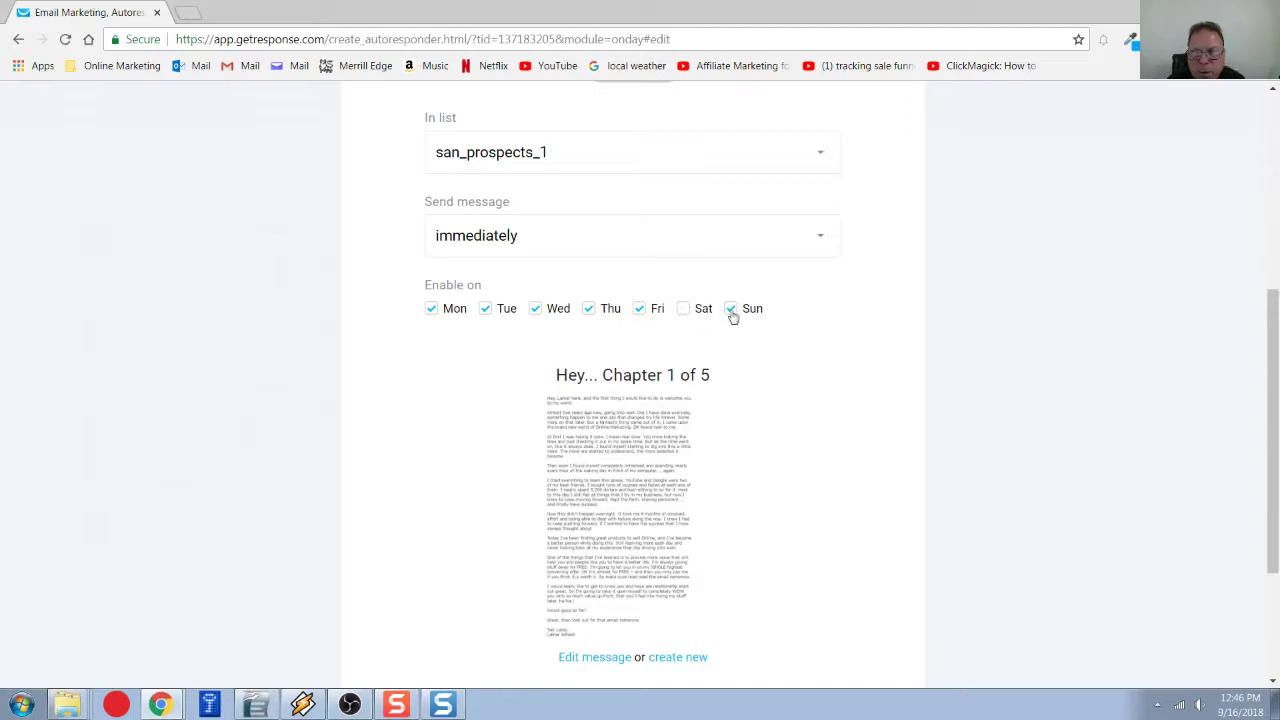
left_click(731, 312)
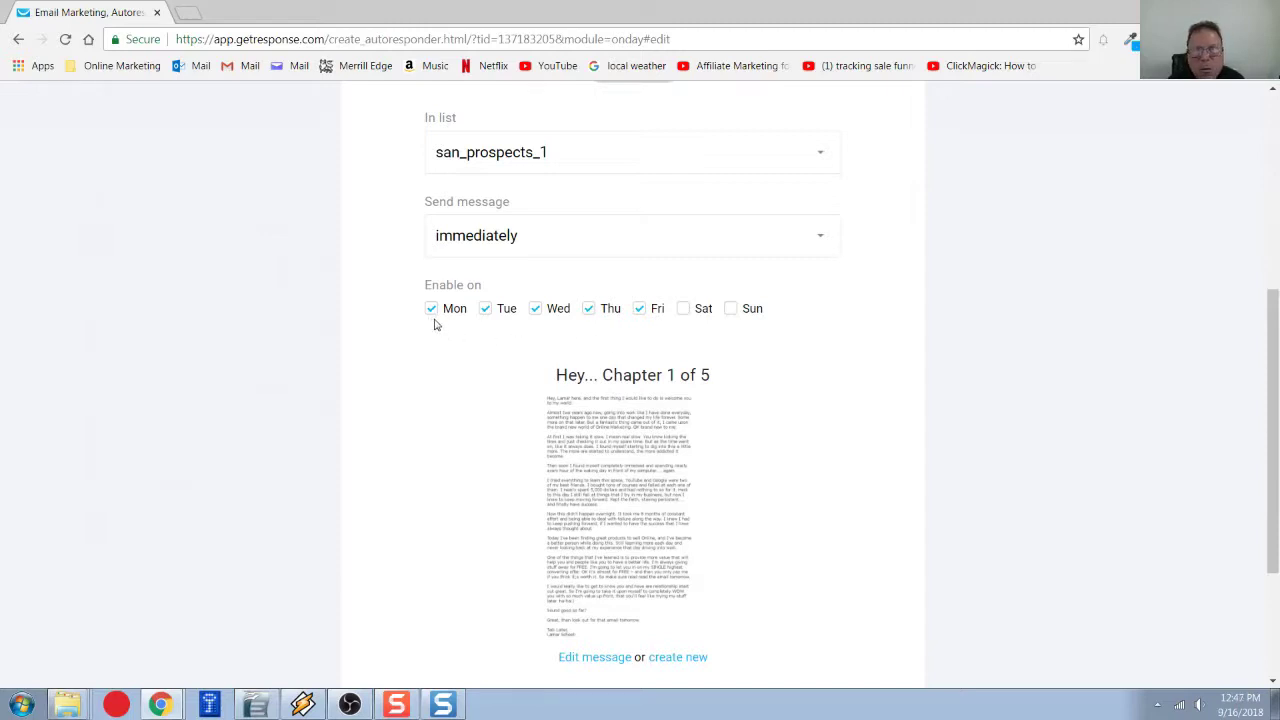
left_click(686, 314)
left_click(732, 312)
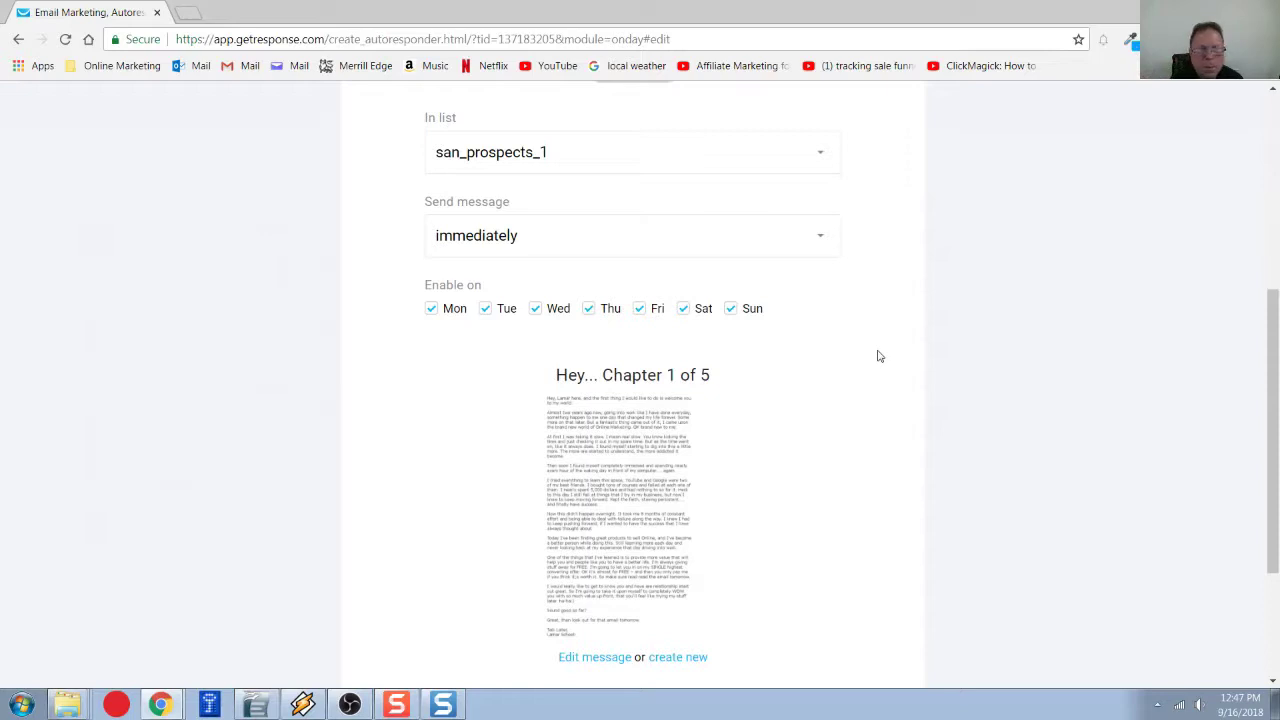
scroll(879, 356, "up", 1)
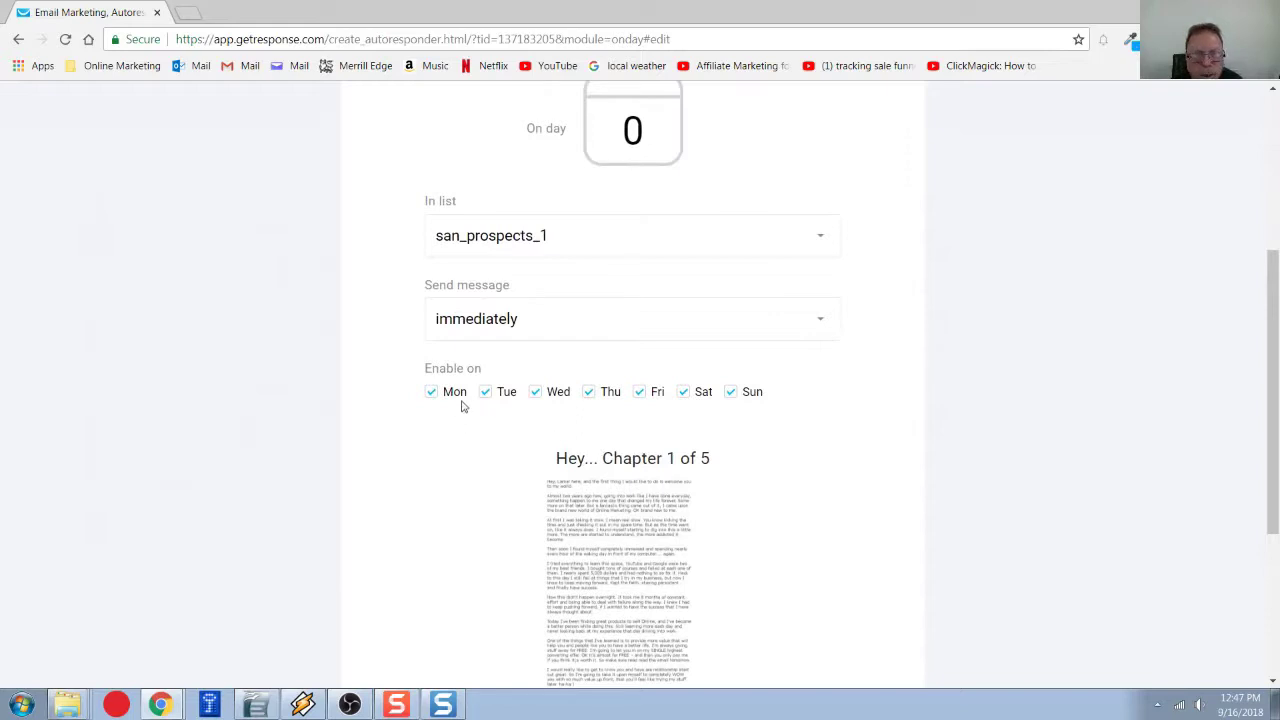
left_click(632, 400)
left_click(604, 400)
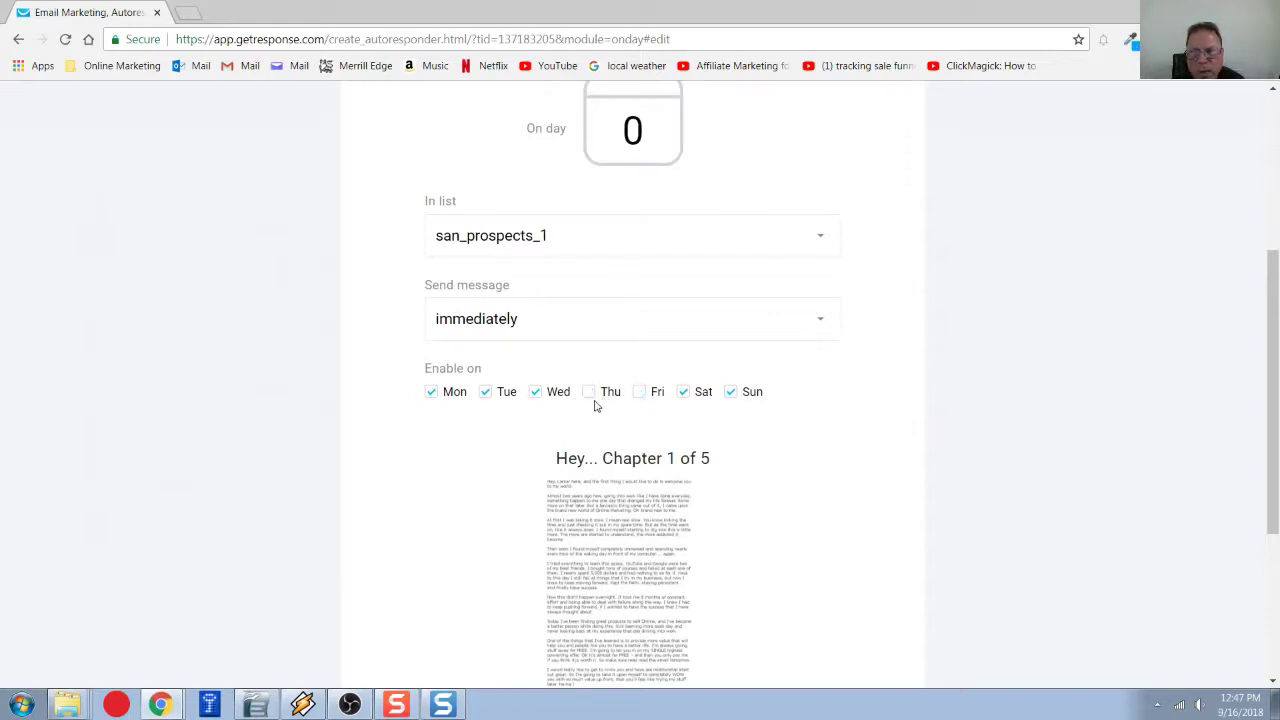
left_click(588, 400)
left_click(640, 400)
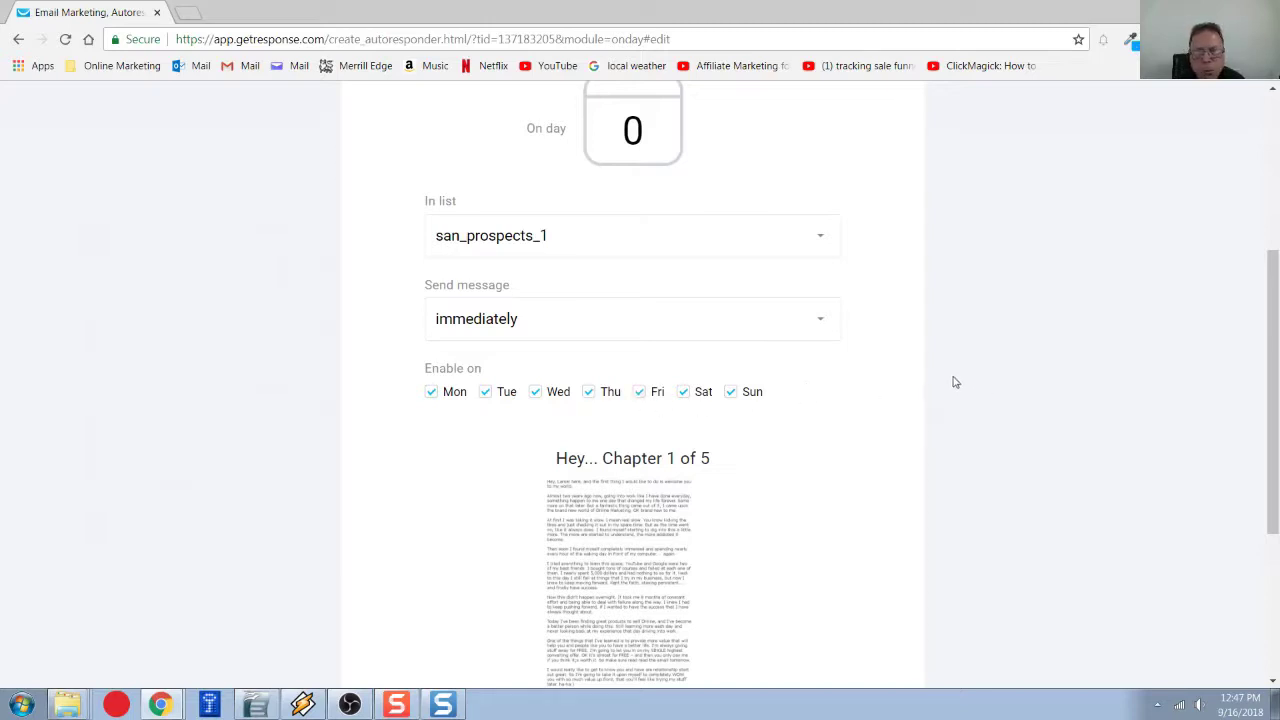
scroll(846, 400, "down", 2)
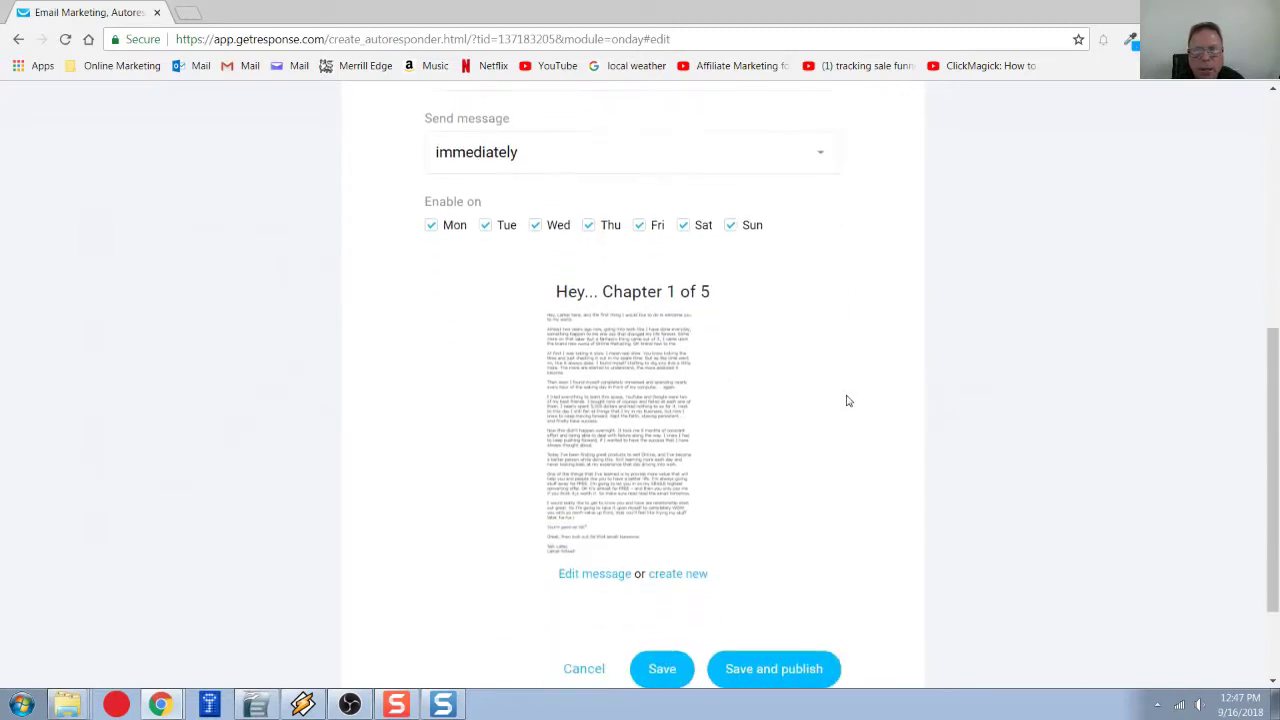
scroll(786, 400, "down", 1)
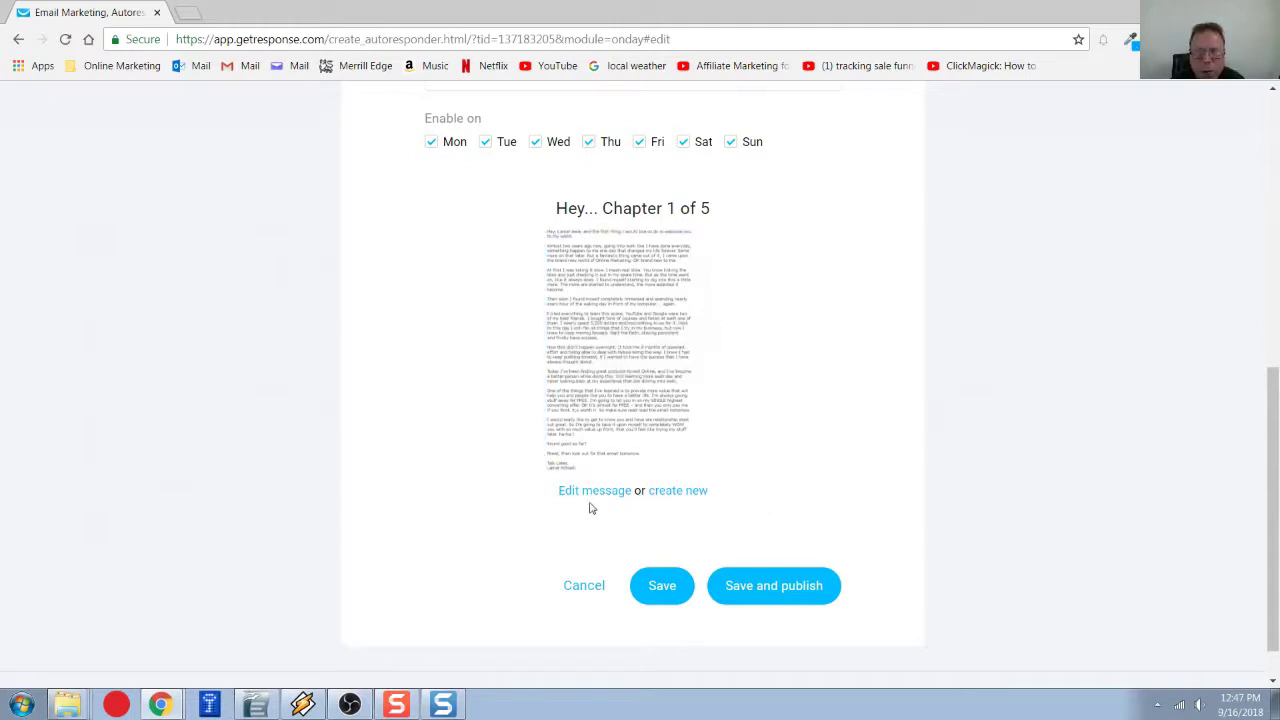
Open the day-0 message's settings, showing the message name Hey... Chapter 1 of 5.
mouse_move(625, 458)
left_click(592, 496)
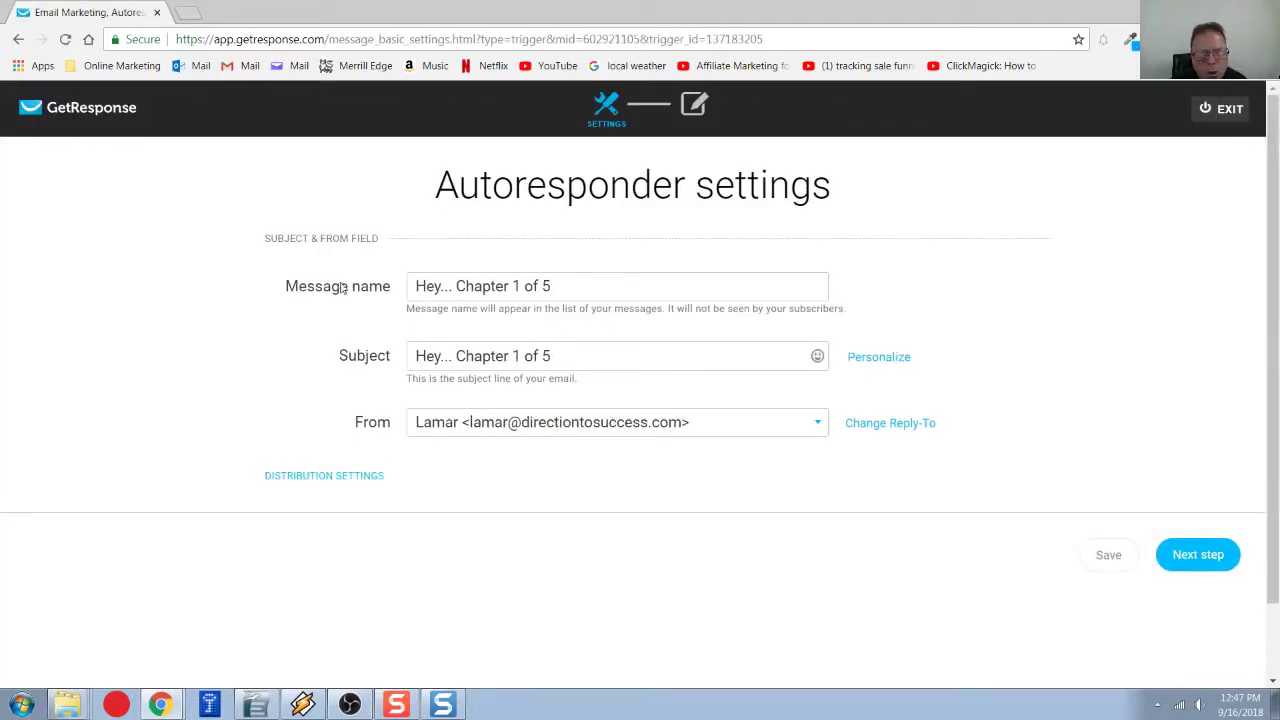
left_click_drag(420, 284, 565, 287)
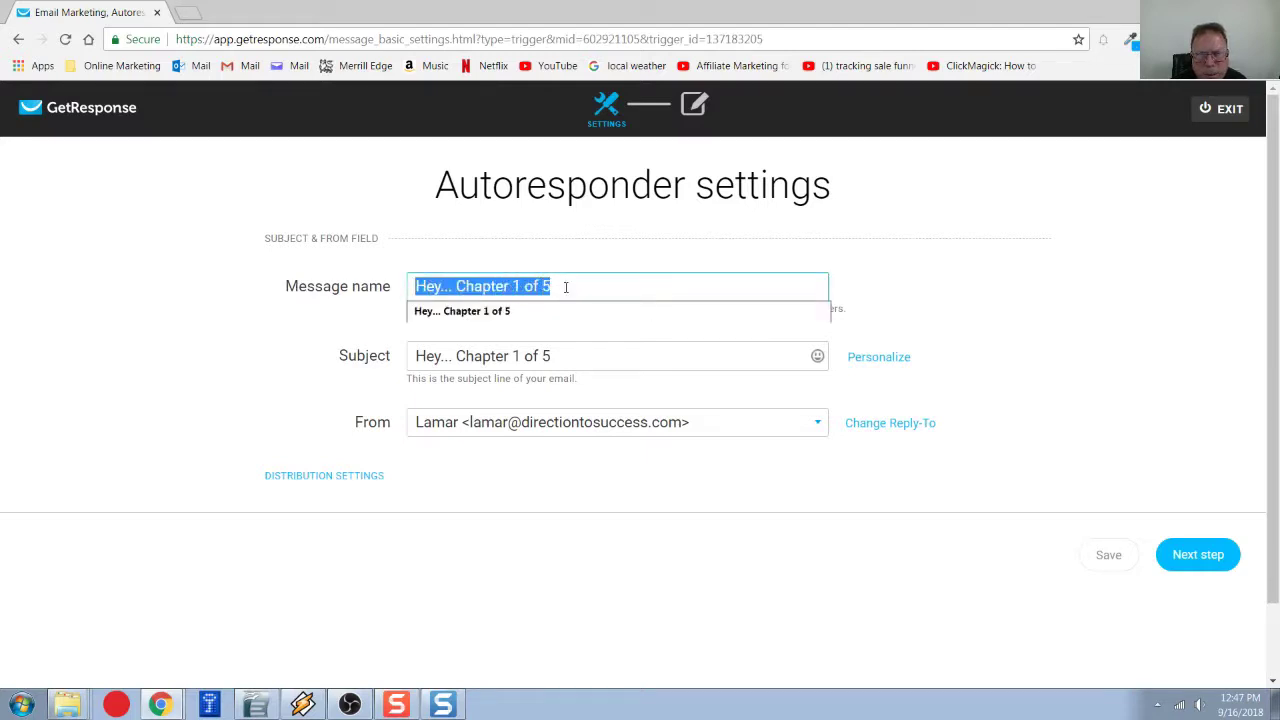
left_click(594, 246)
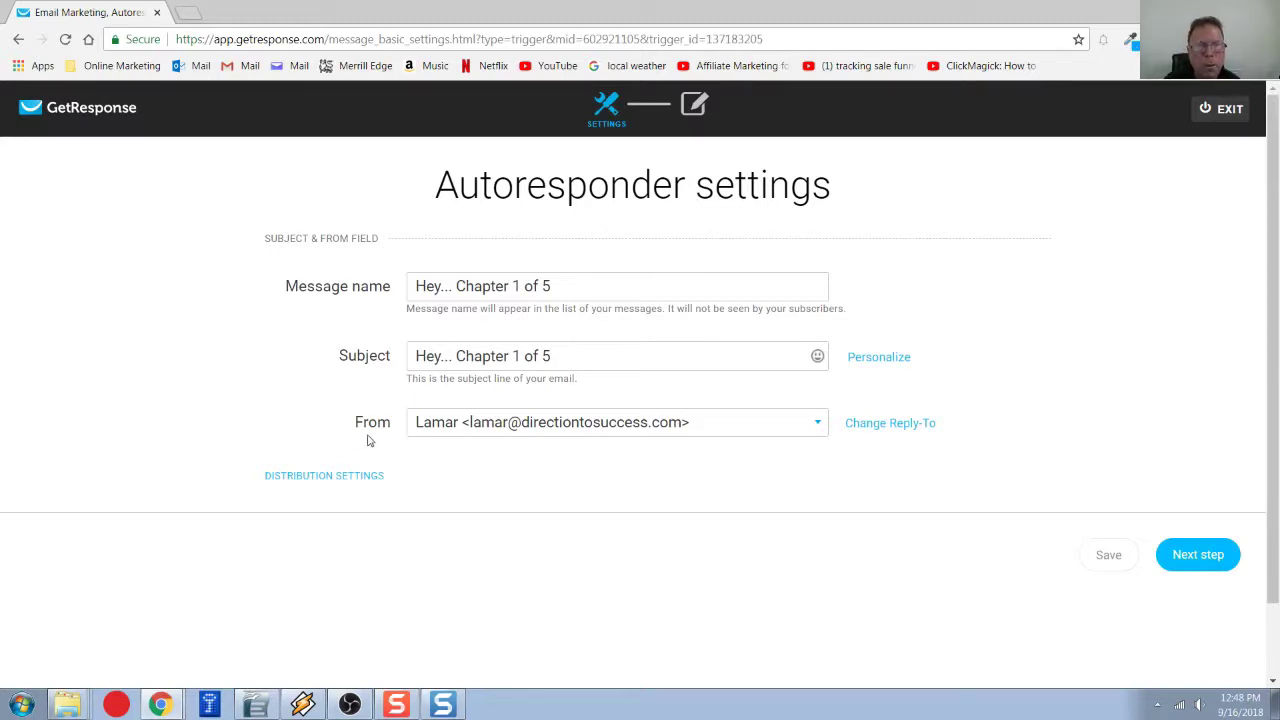
Add the [[name]] merge field to the subject, then remove it, leaving it unchanged.
left_click(564, 352)
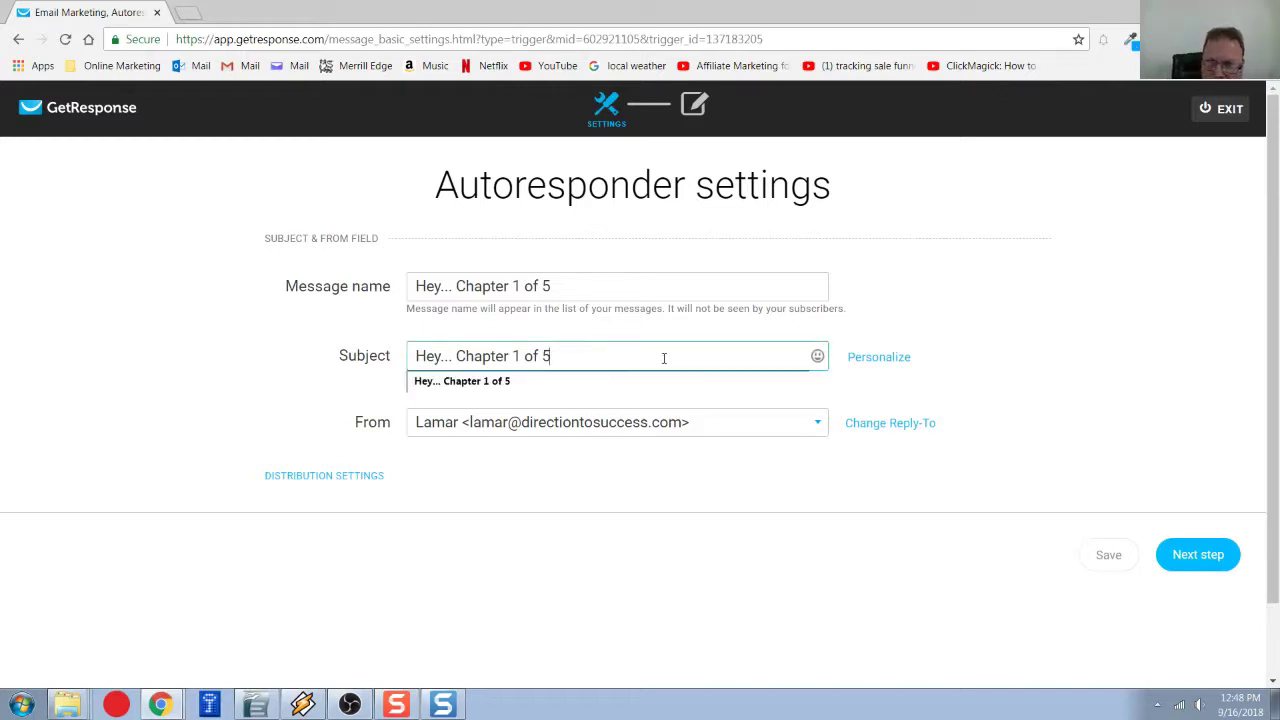
left_click(852, 356)
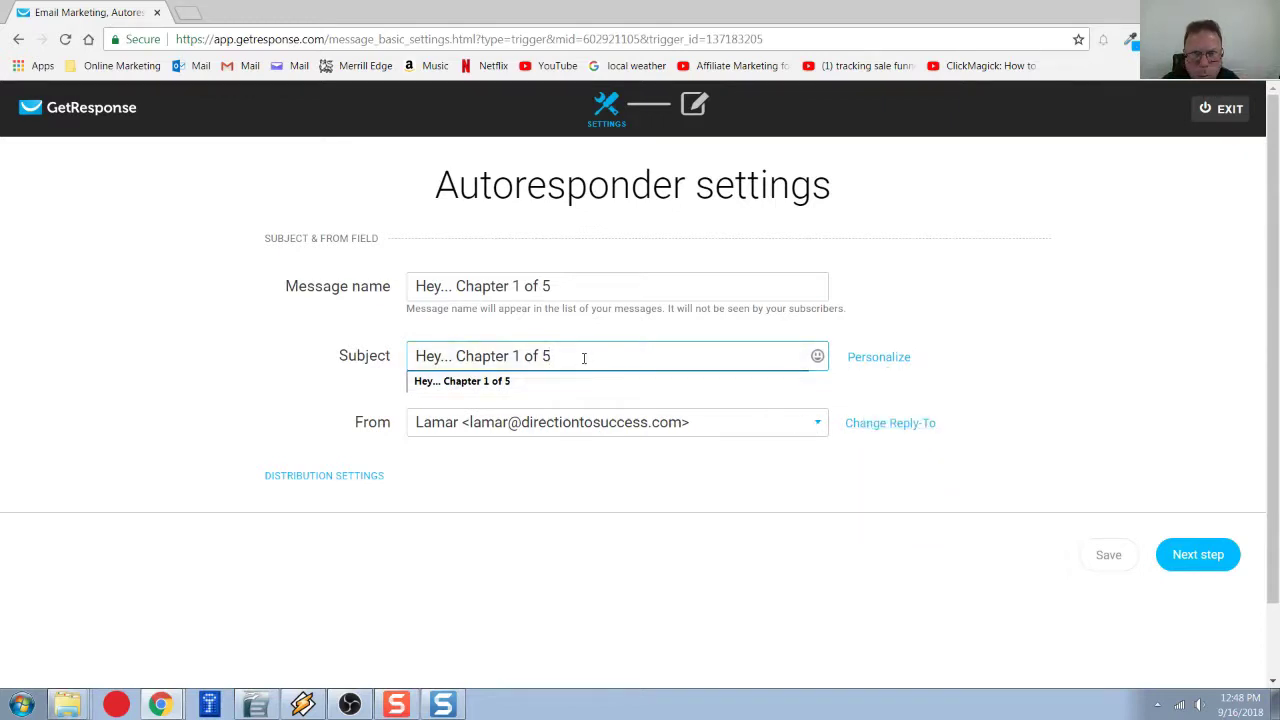
left_click(584, 358)
mouse_move(860, 364)
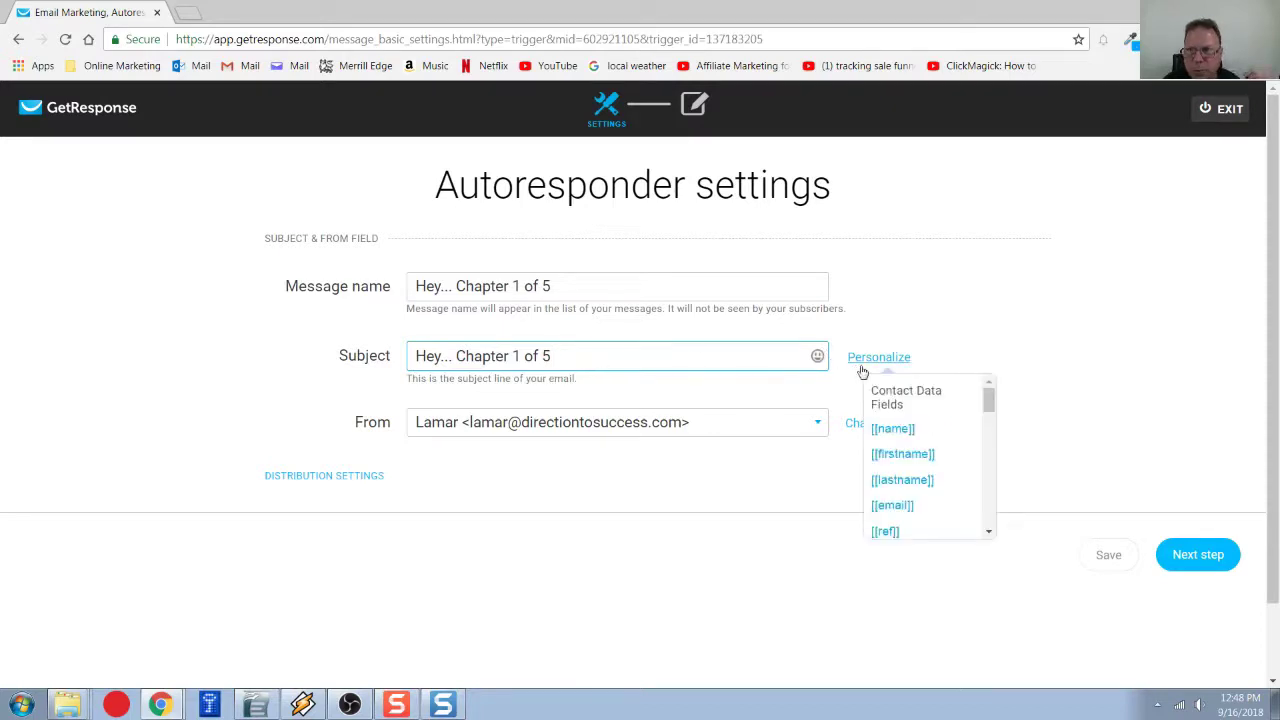
left_click(893, 428)
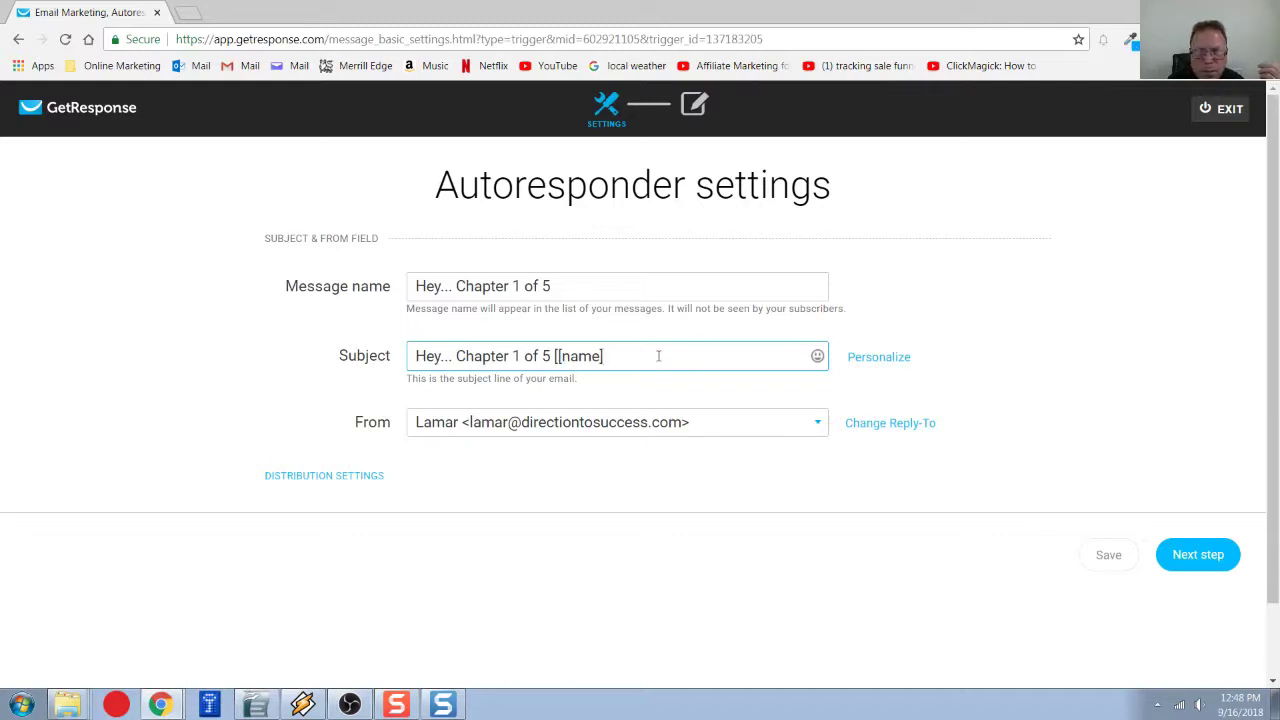
key("BackSpace")
key("BackSpace")
key("BackSpace")
key("BackSpace")
key("BackSpace")
key("BackSpace")
key("BackSpace")
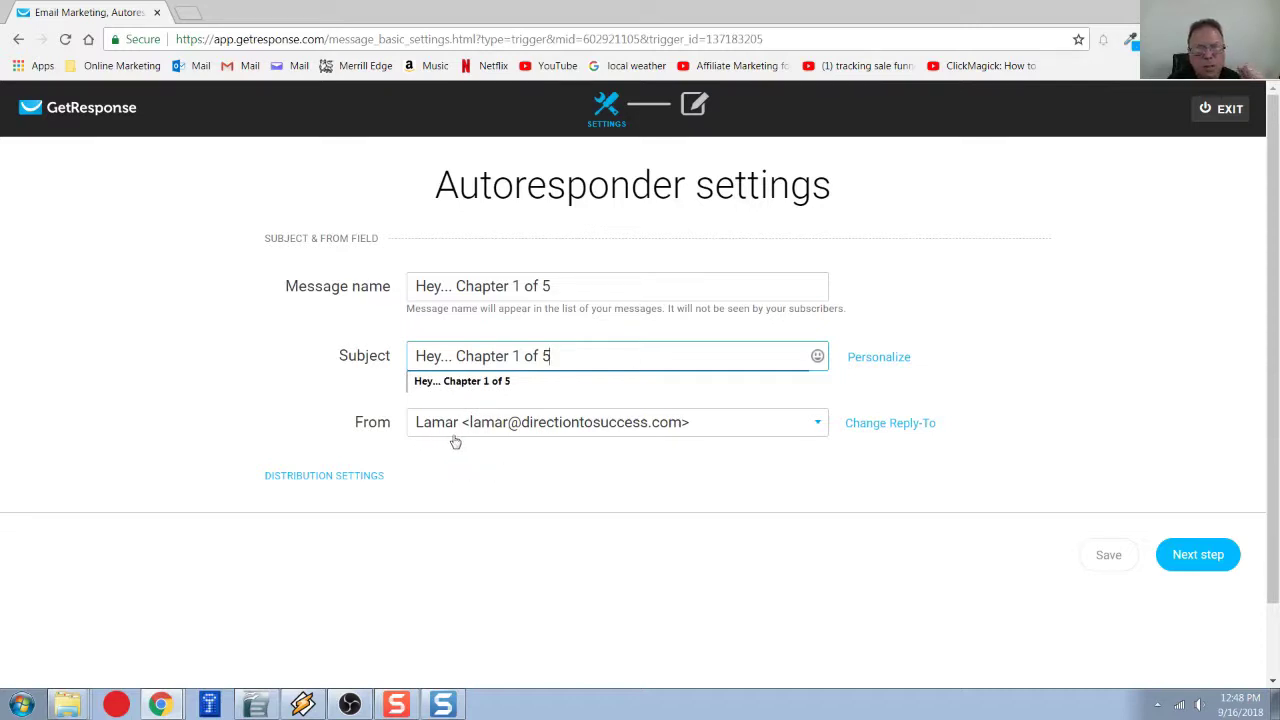
left_click_drag(415, 436, 432, 437)
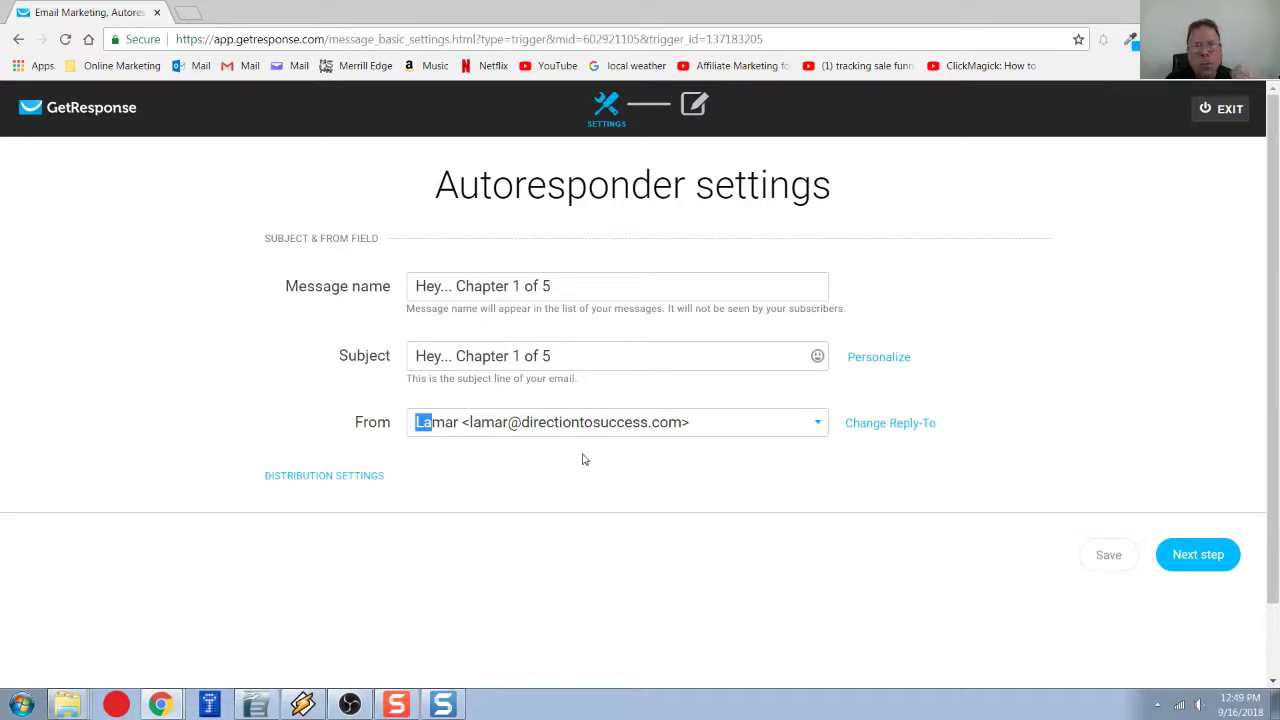
left_click(451, 446)
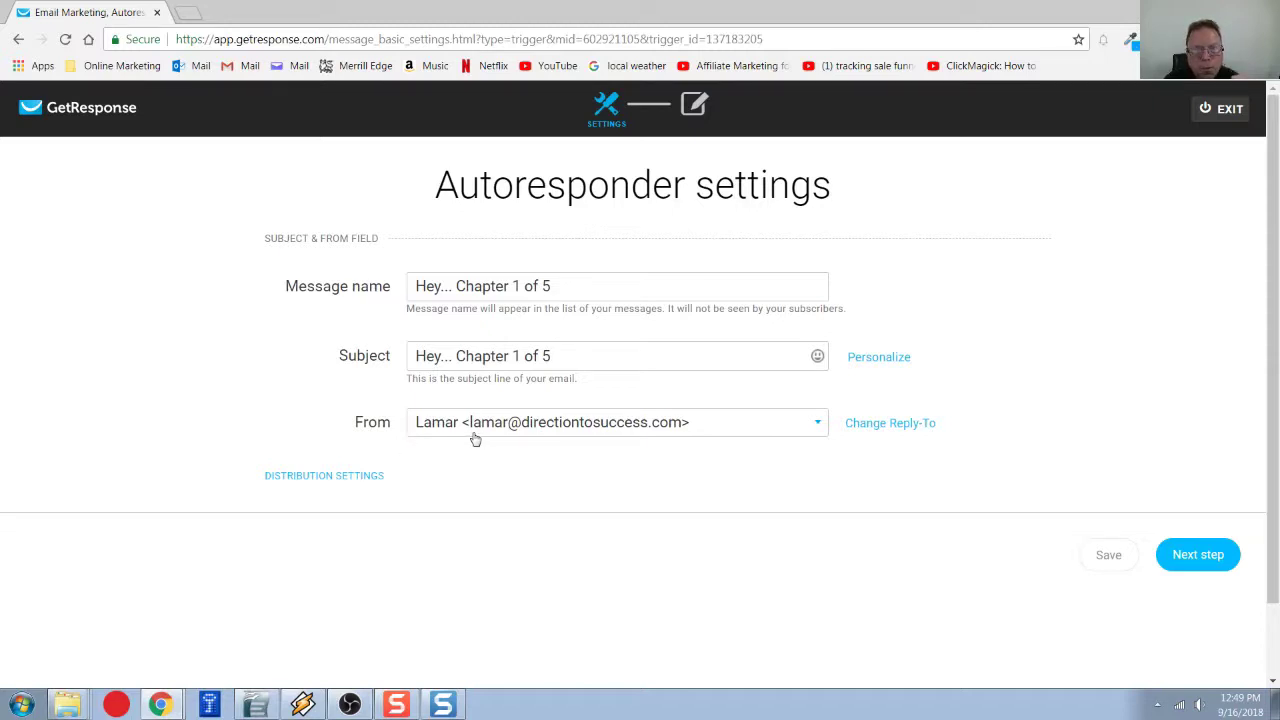
left_click(891, 426)
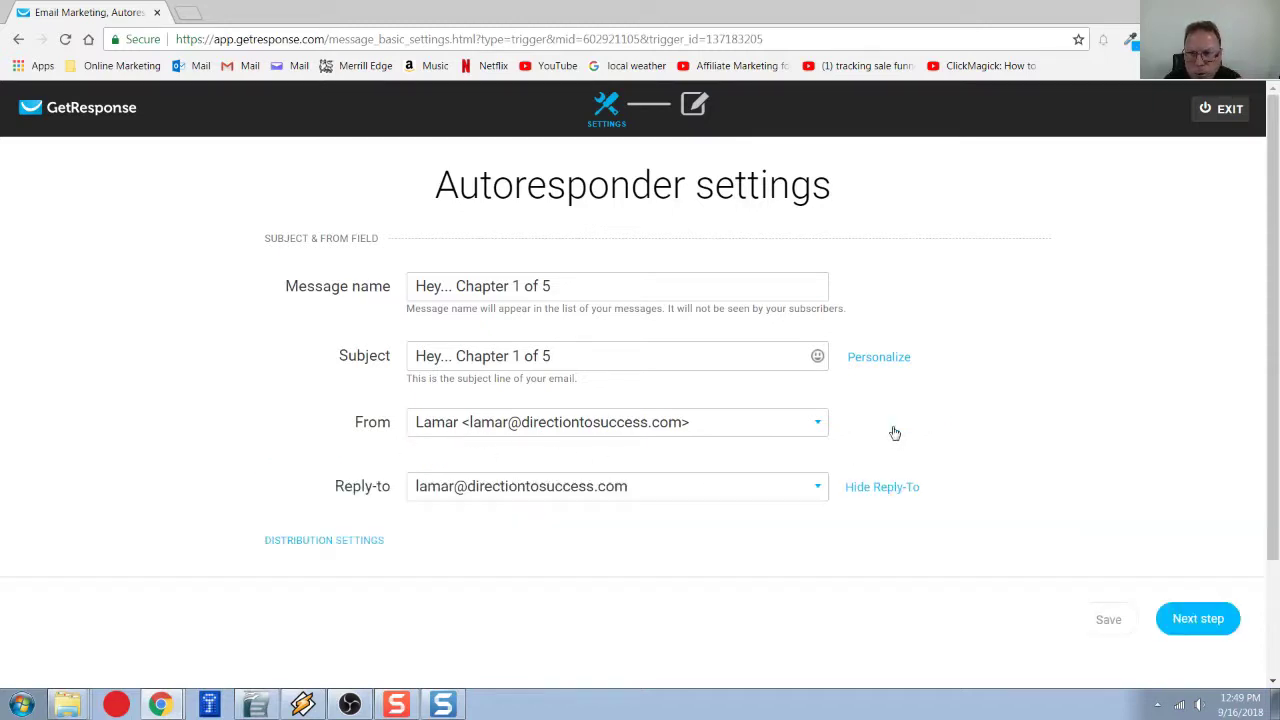
left_click(1201, 625)
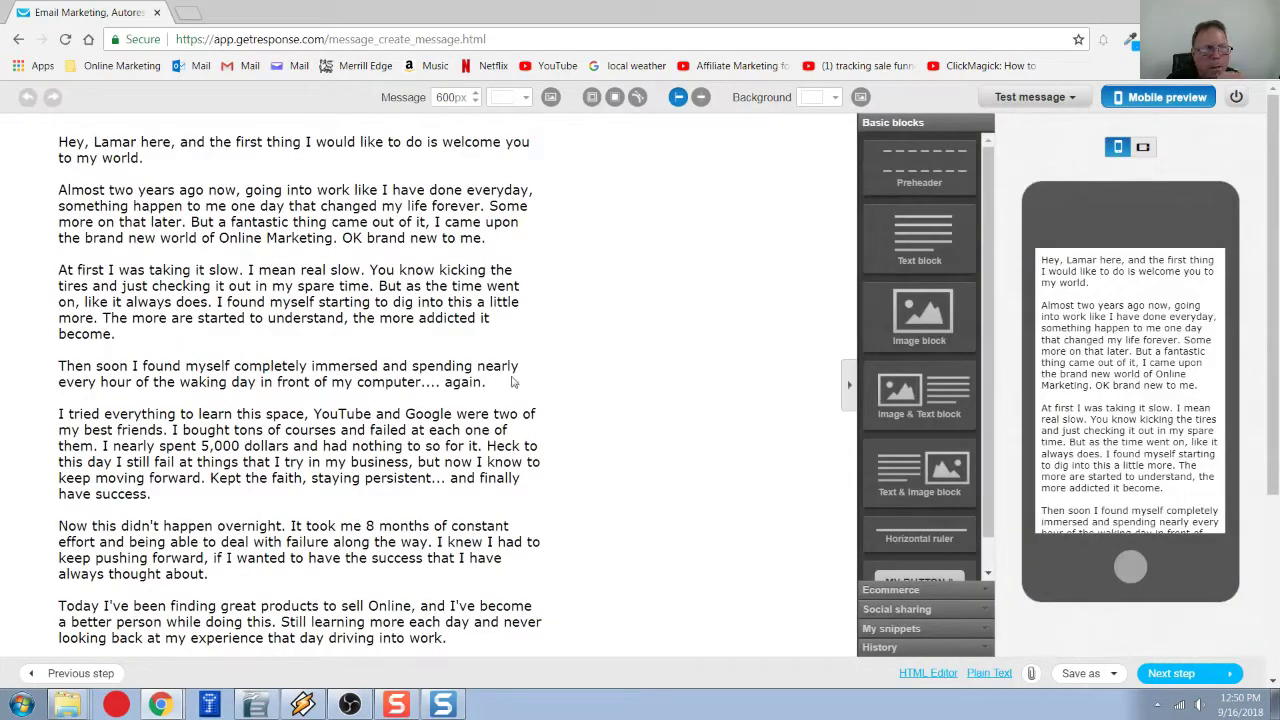
Scroll through the email content, then continue back to the Edit Autoresponder page.
scroll(511, 381, "down", 3)
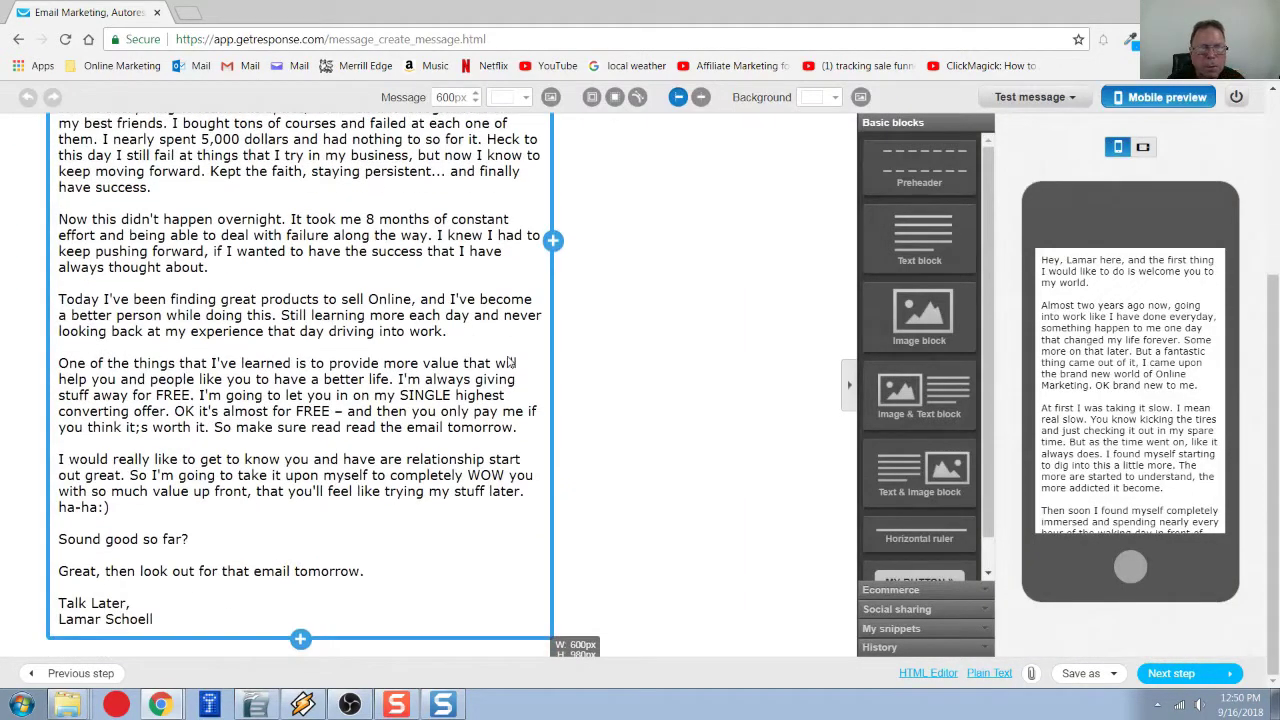
scroll(511, 364, "up", 3)
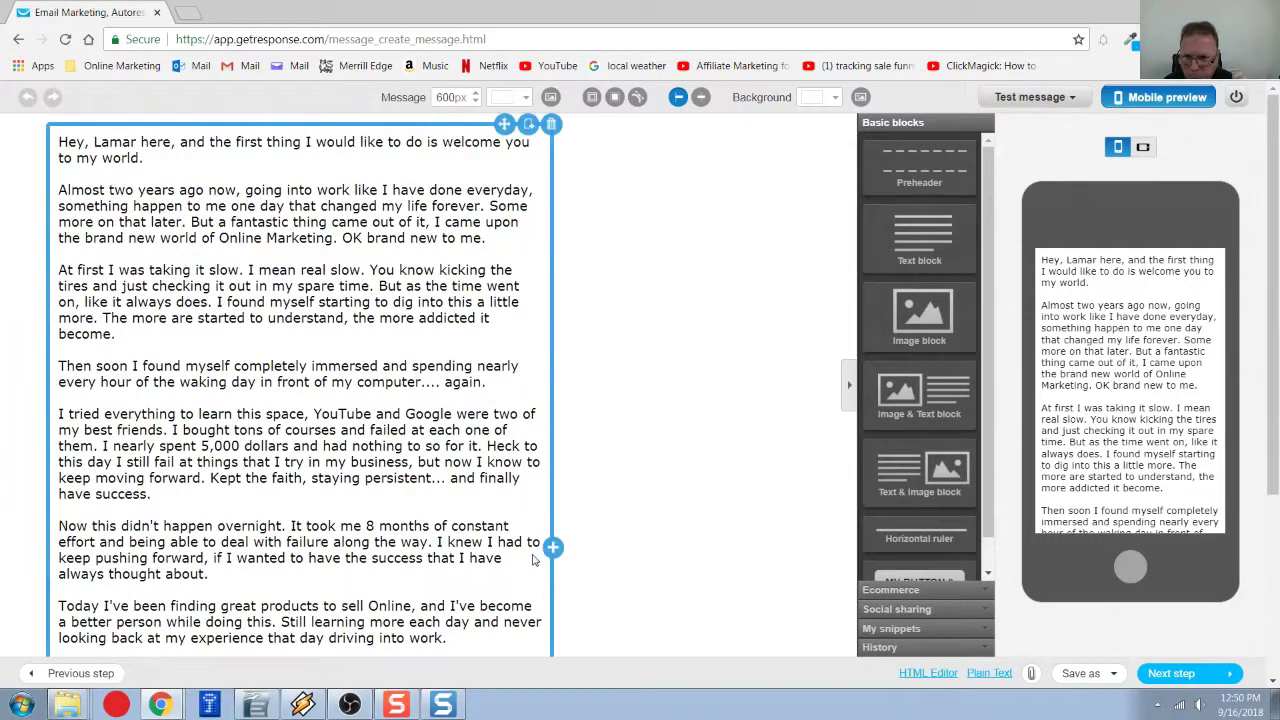
left_click(1183, 678)
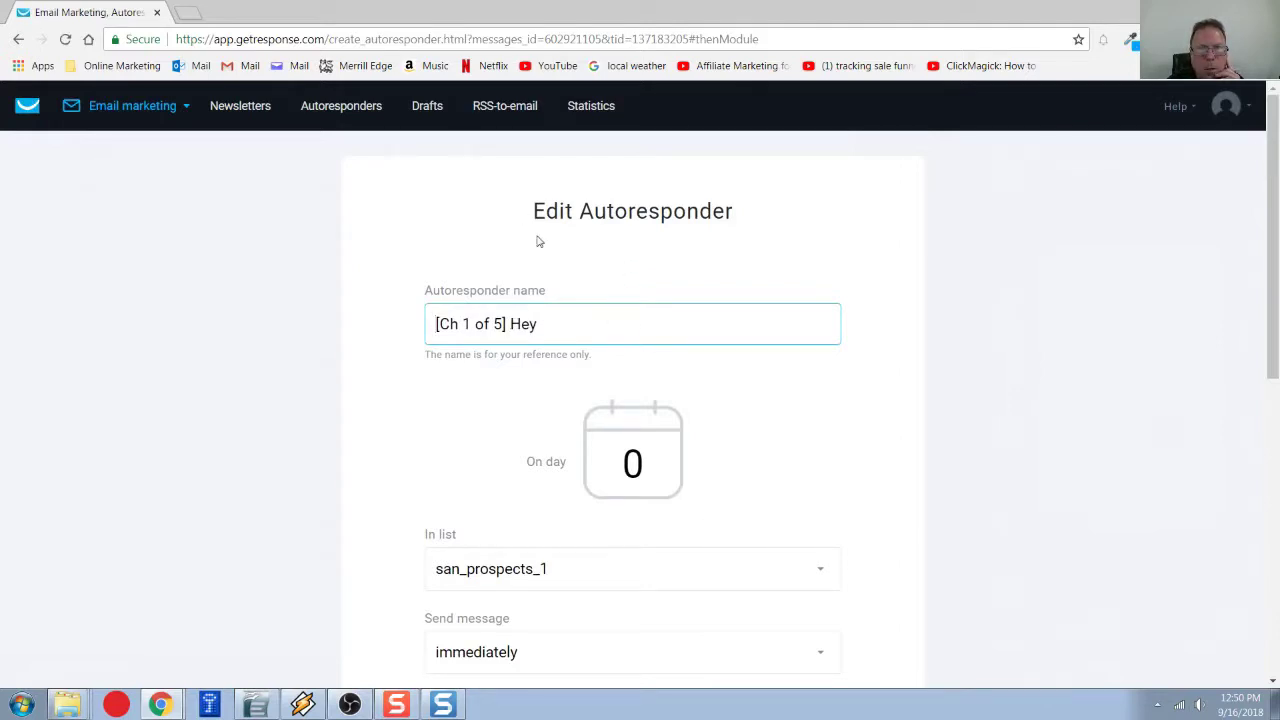
Cancel editing the Chapter 1 autoresponder and leave without saving.
scroll(547, 300, "down", 3)
scroll(620, 353, "down", 4)
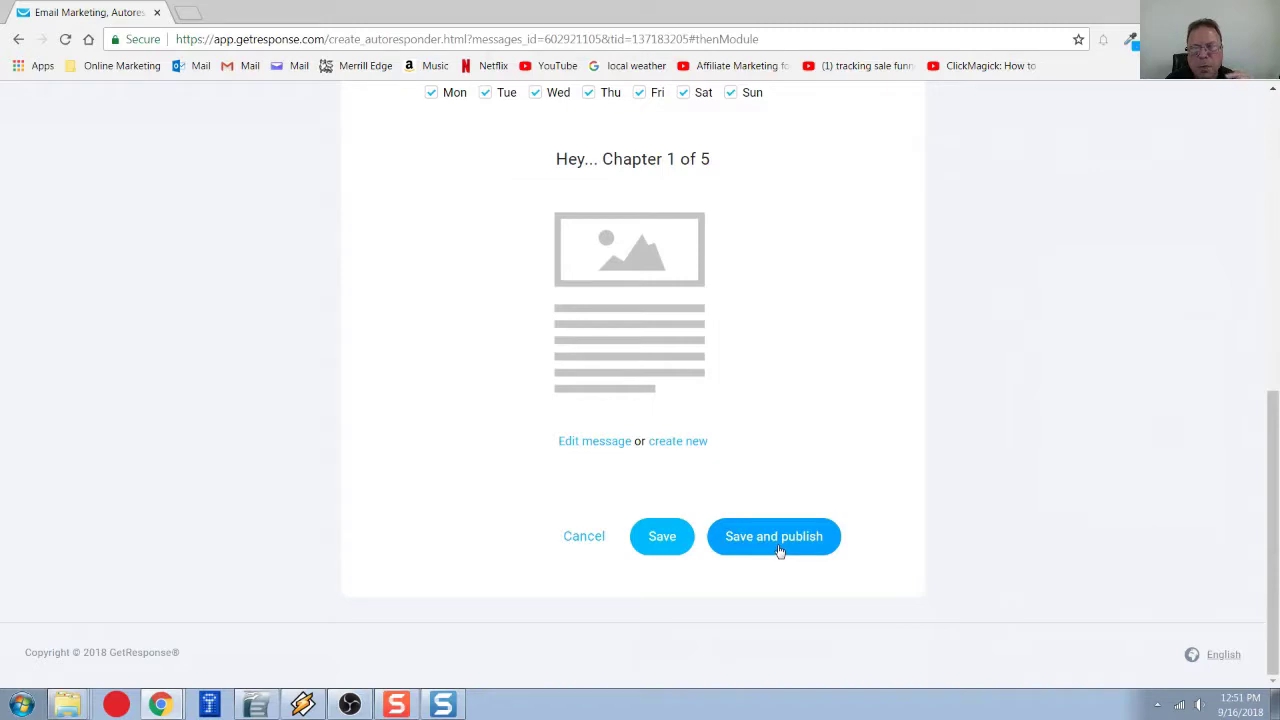
left_click(583, 540)
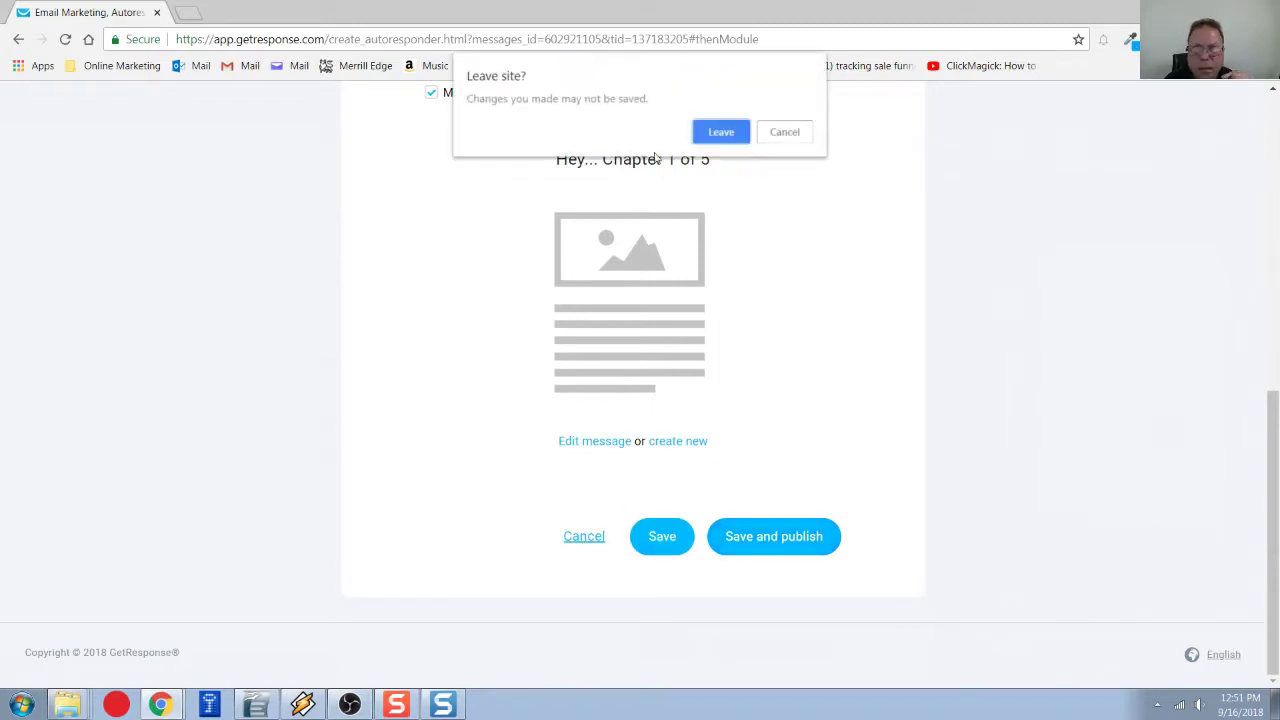
left_click(719, 132)
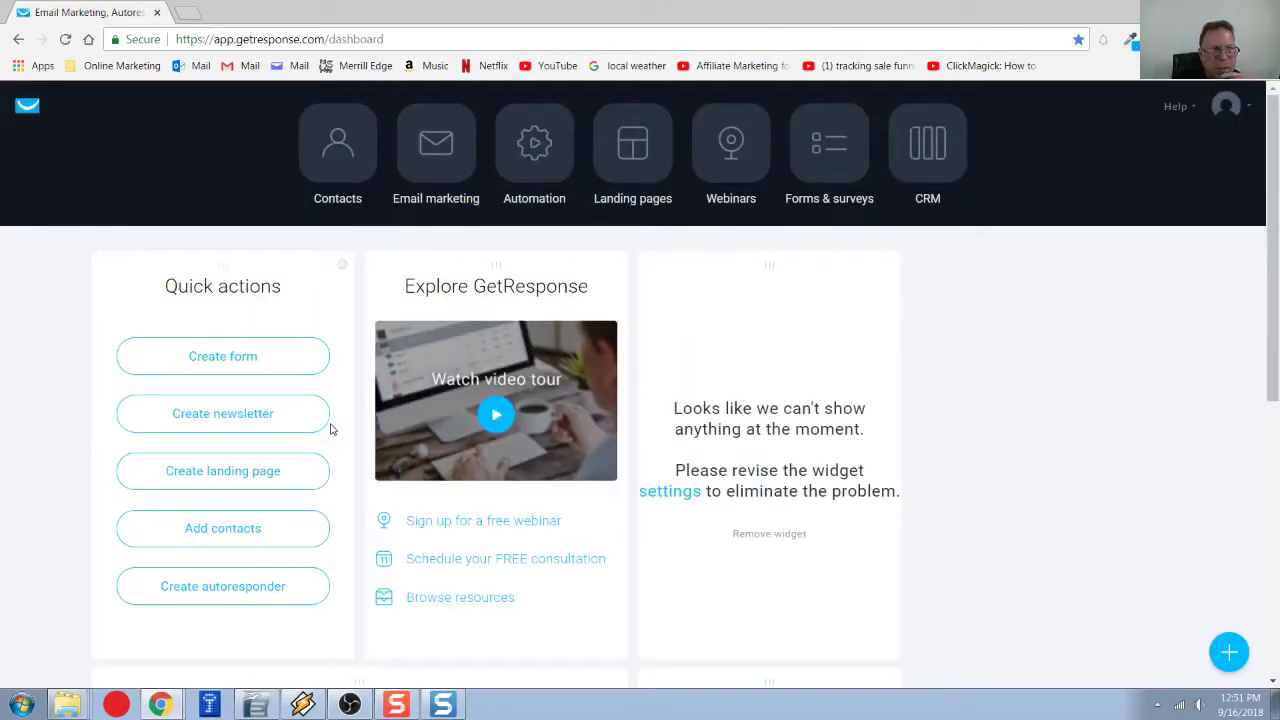
Go to Email marketing's Autoresponders list for san_prospects_1.
left_click(437, 202)
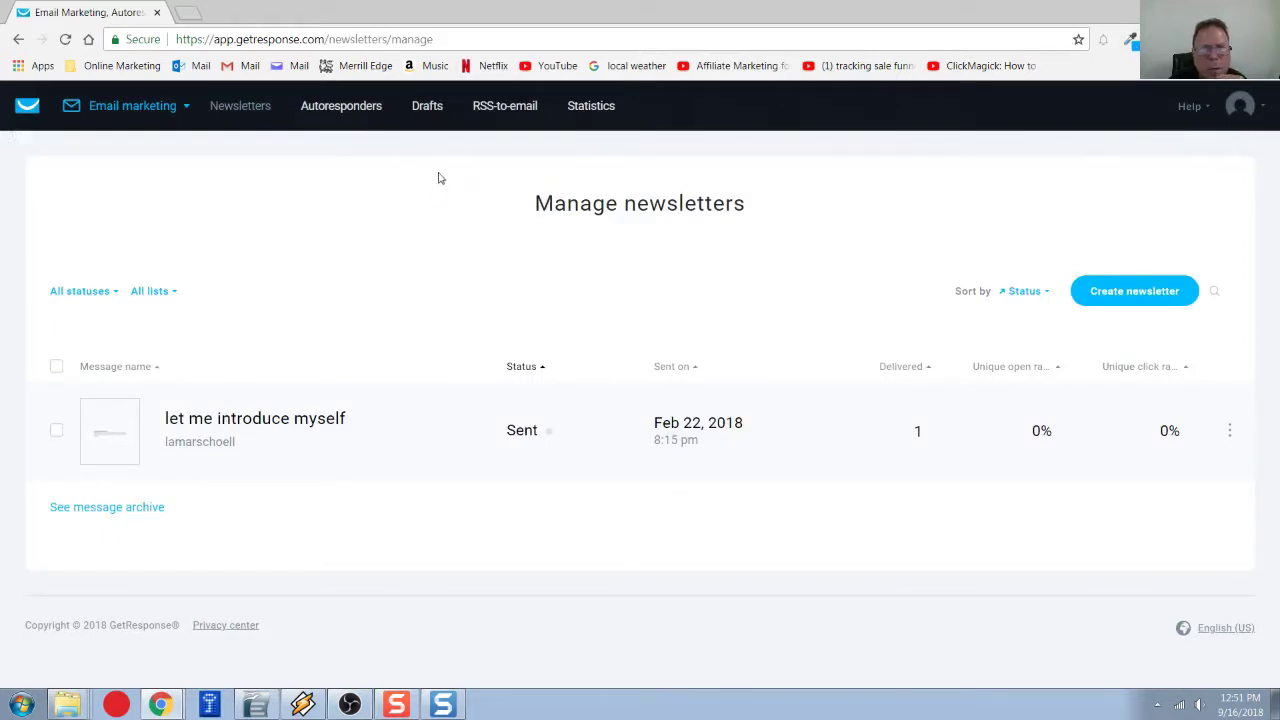
left_click(357, 110)
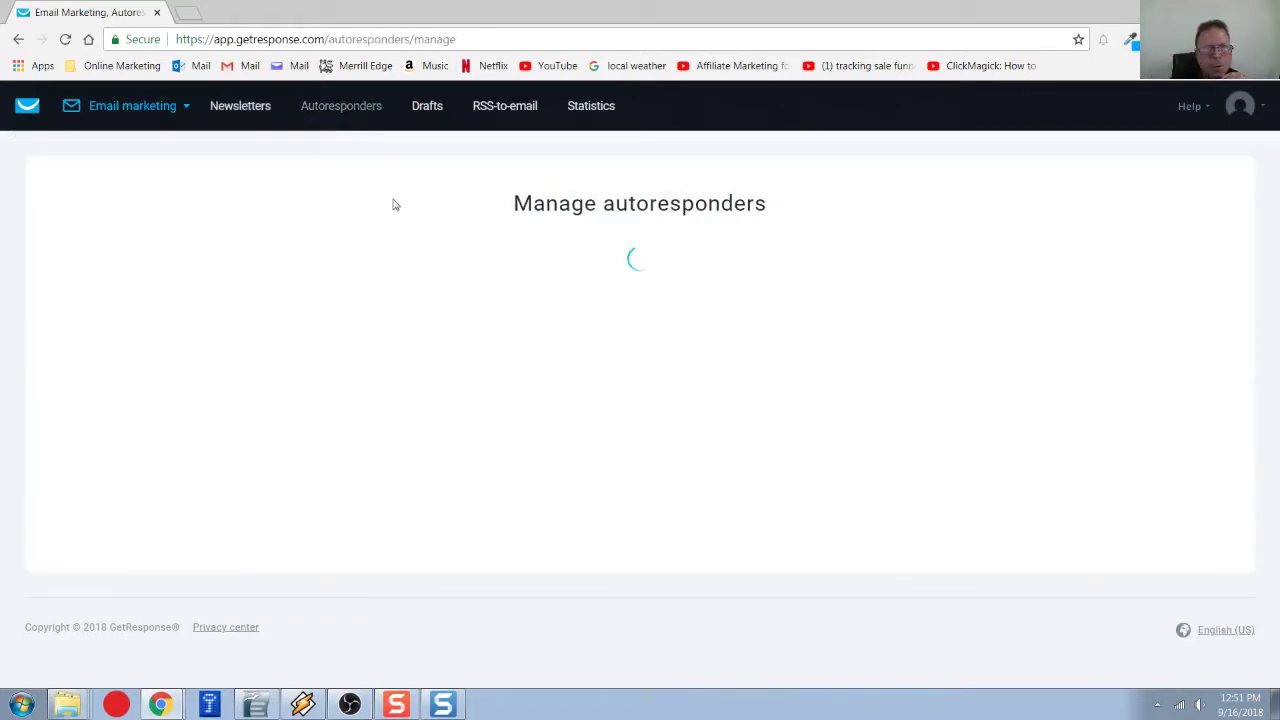
scroll(523, 403, "down", 2)
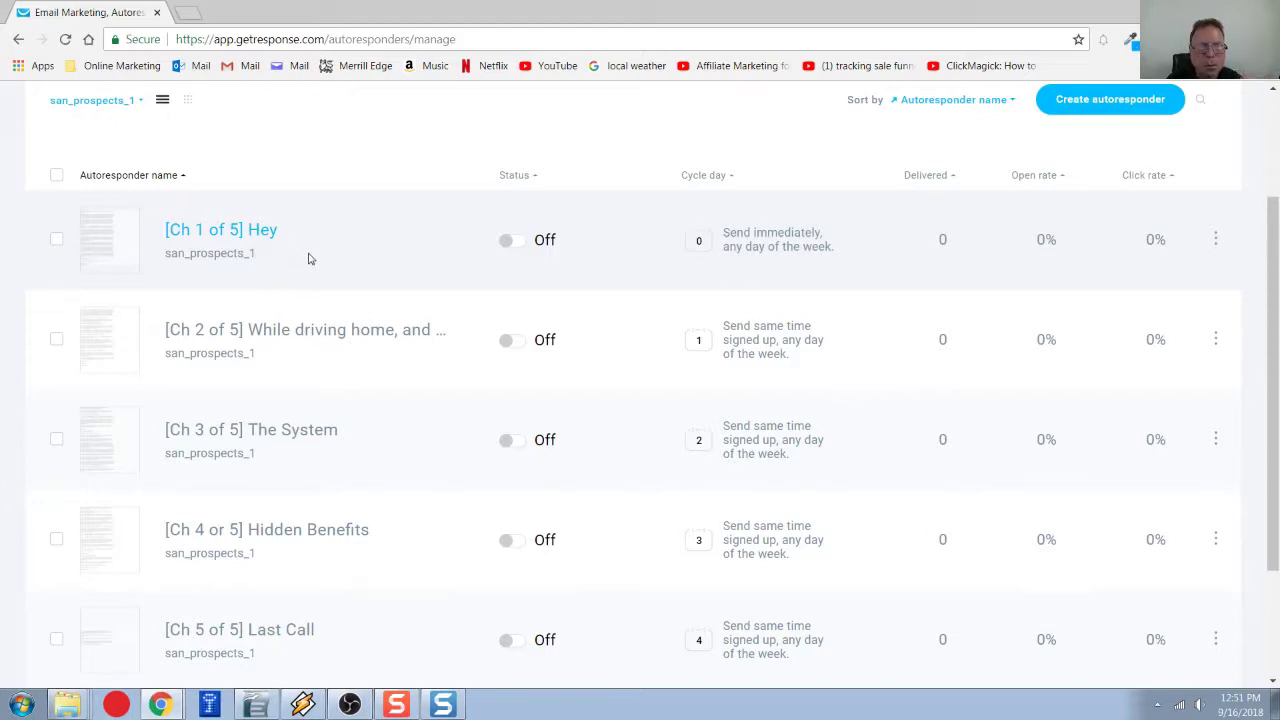
Switch on all five chapter autoresponders, Ch 1 through Ch 5 Last Call.
left_click(512, 246)
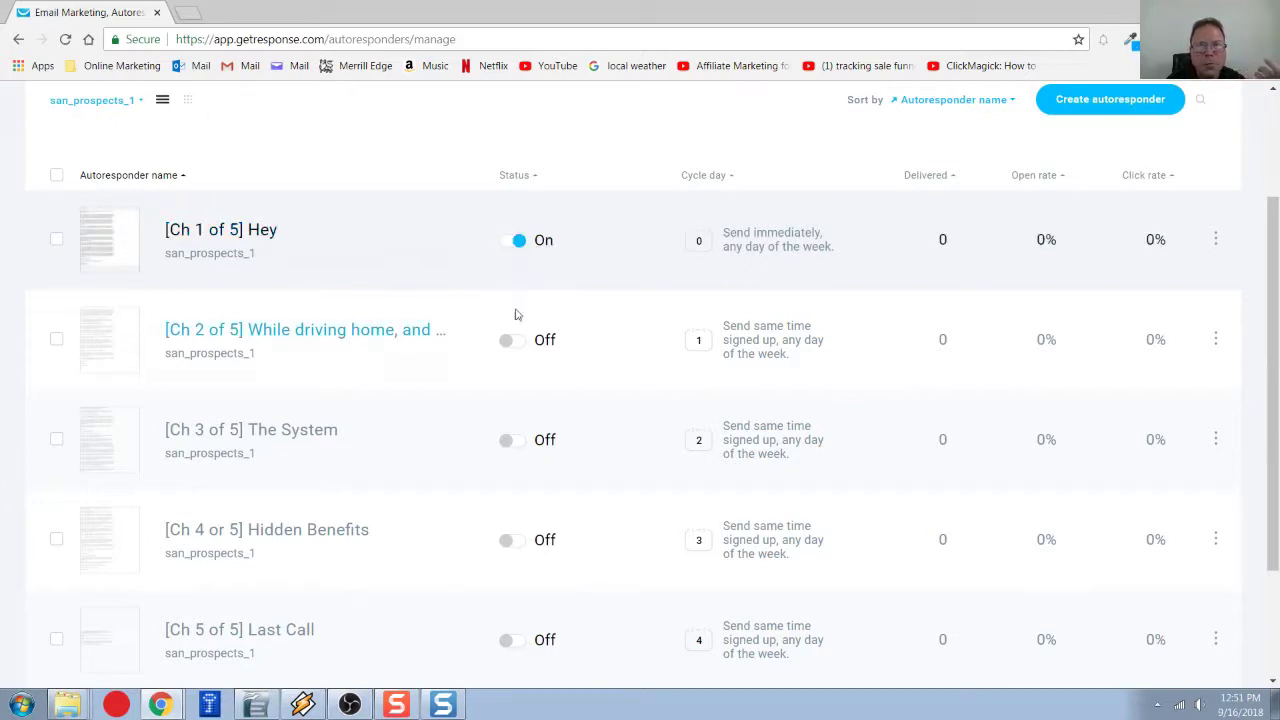
left_click(521, 337)
left_click(527, 445)
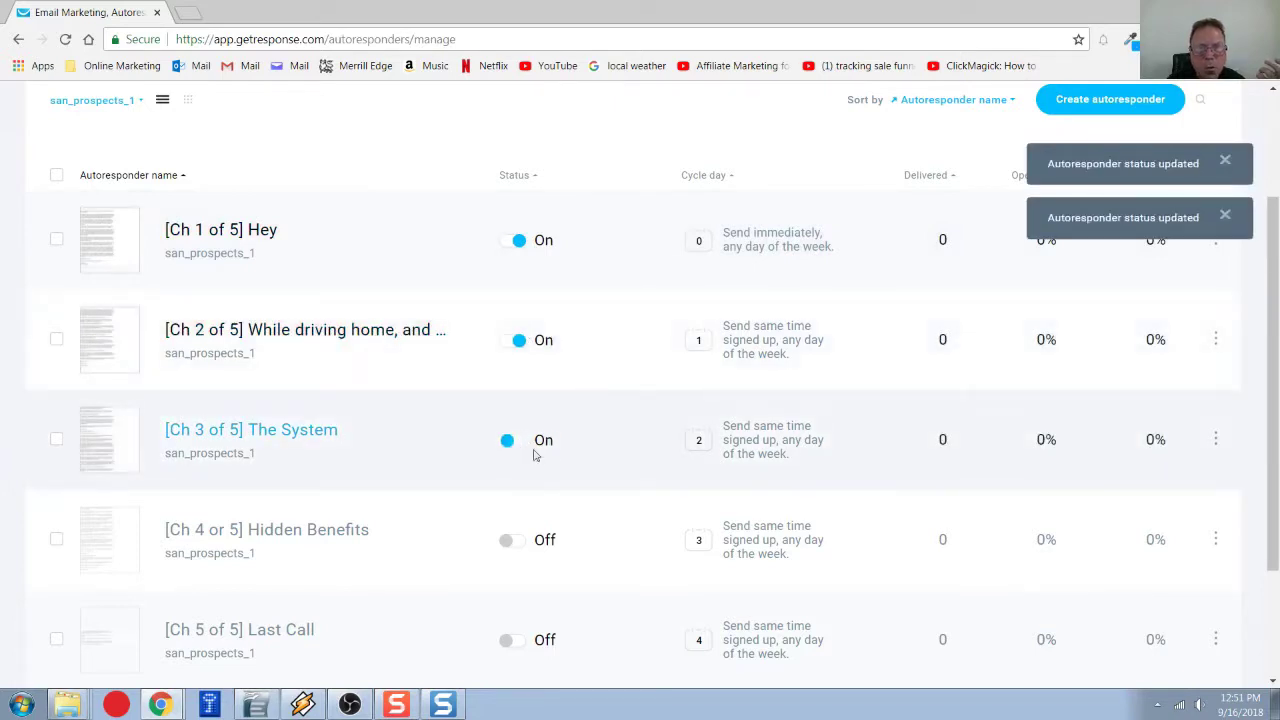
left_click(515, 550)
left_click(509, 646)
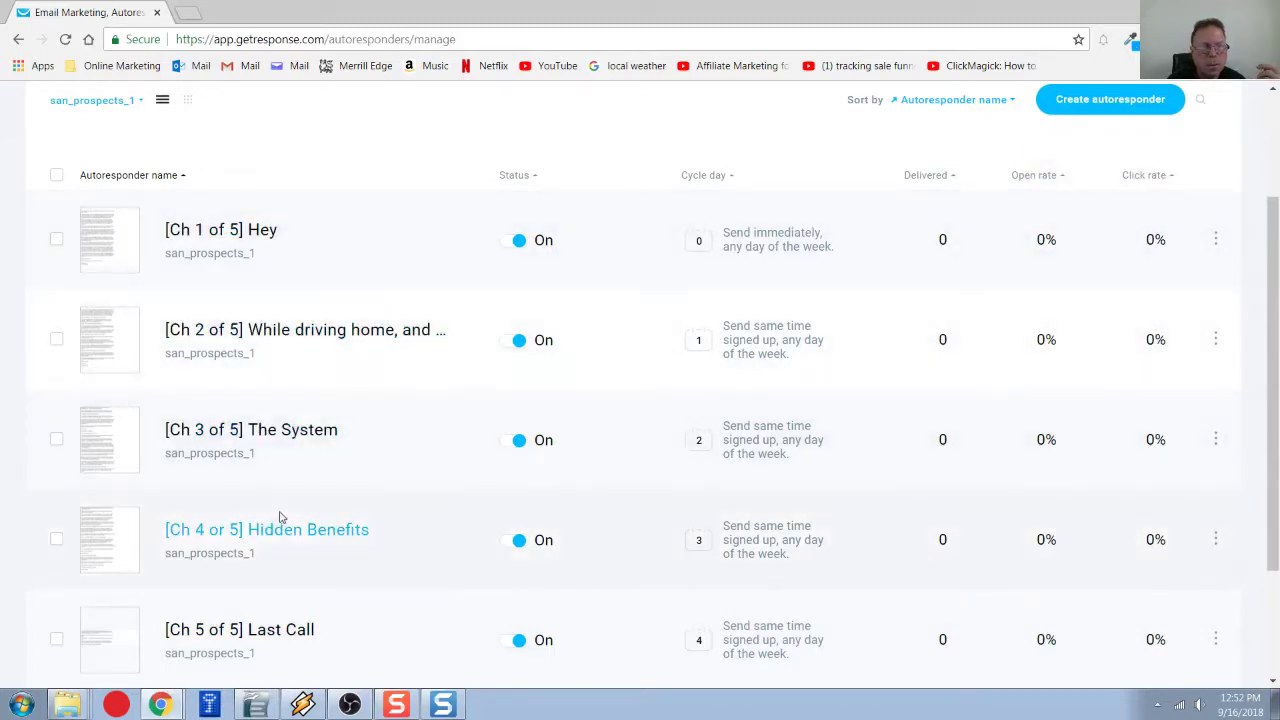
Switch all five chapter autoresponders back off and return to the top.
left_click(522, 341)
left_click(522, 244)
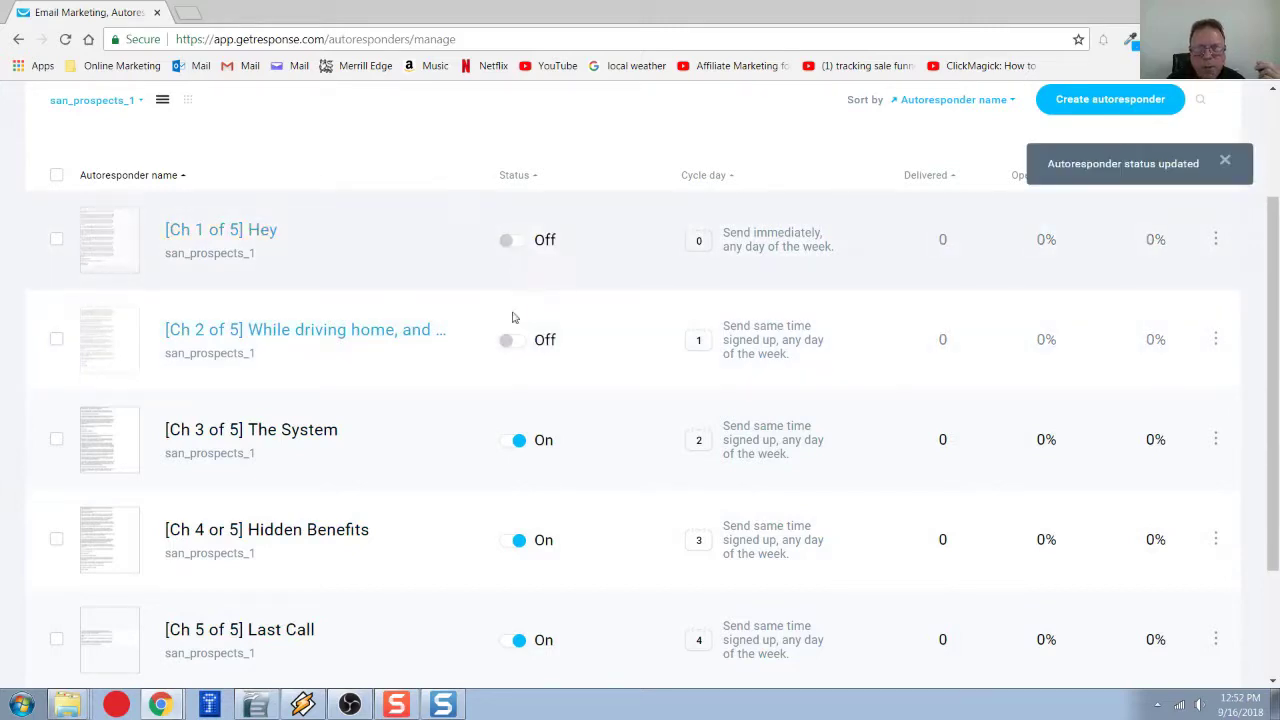
left_click(513, 441)
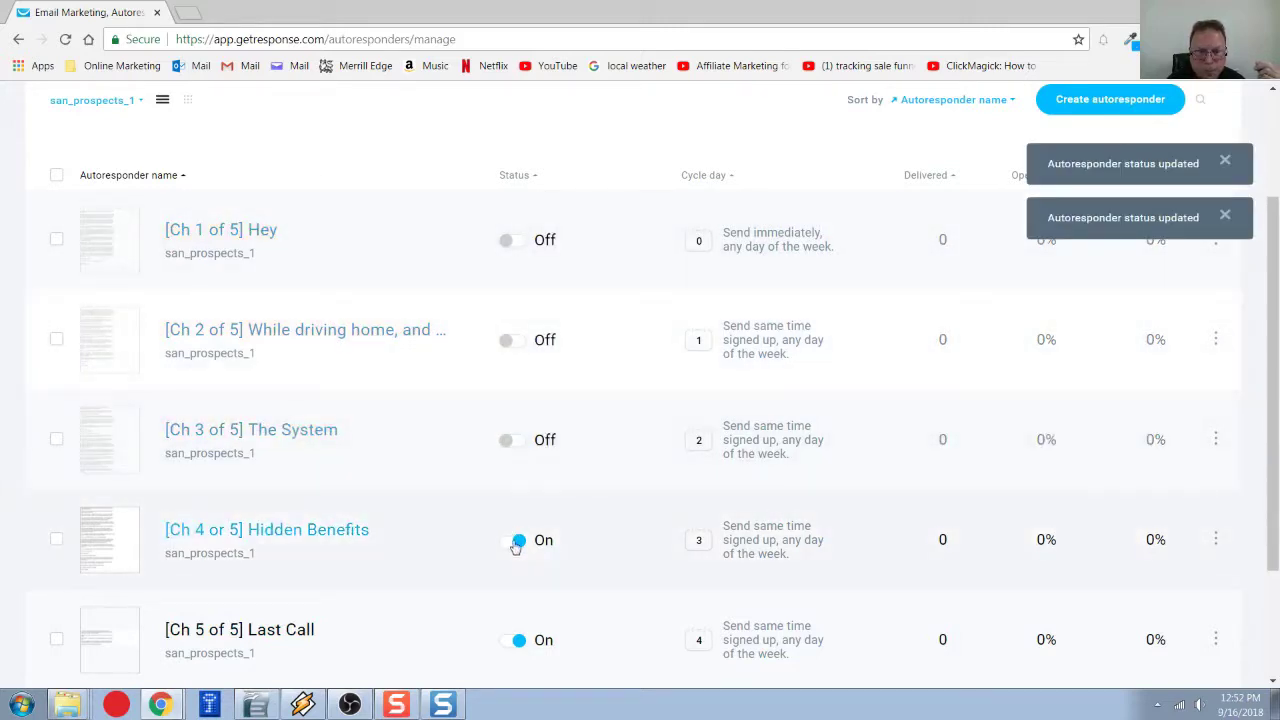
left_click(515, 541)
left_click(515, 640)
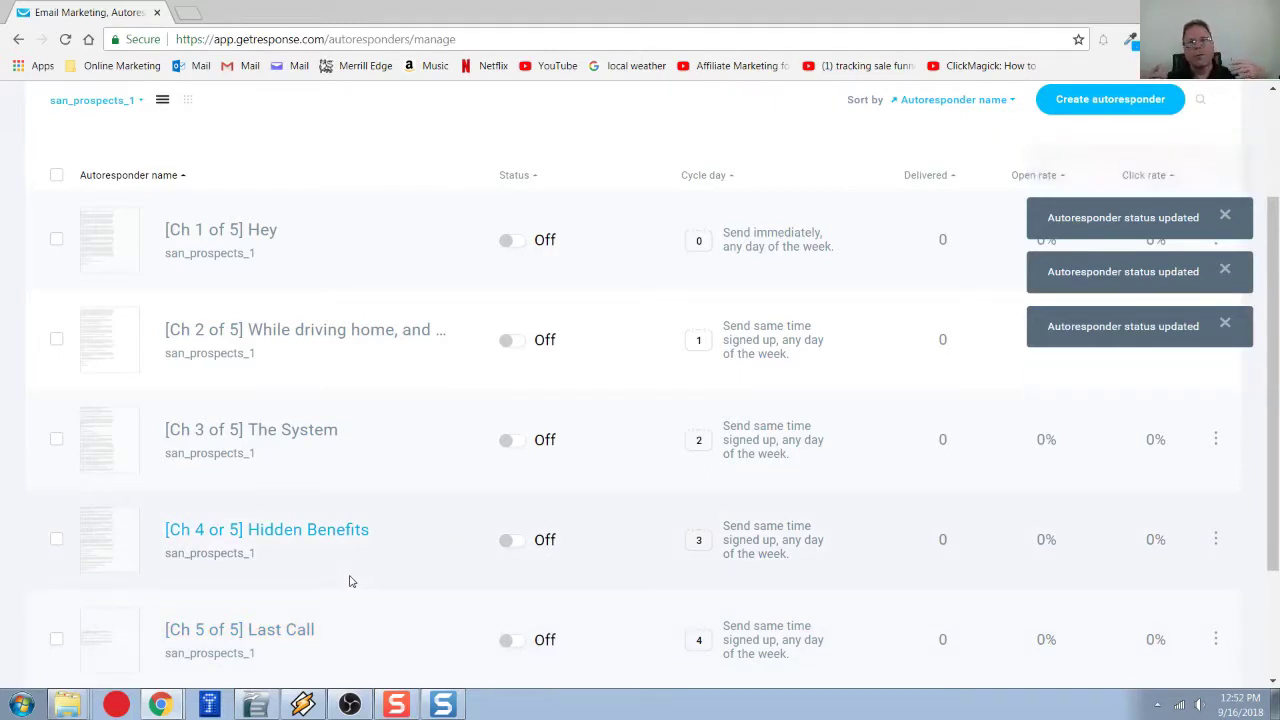
scroll(395, 282, "up", 2)
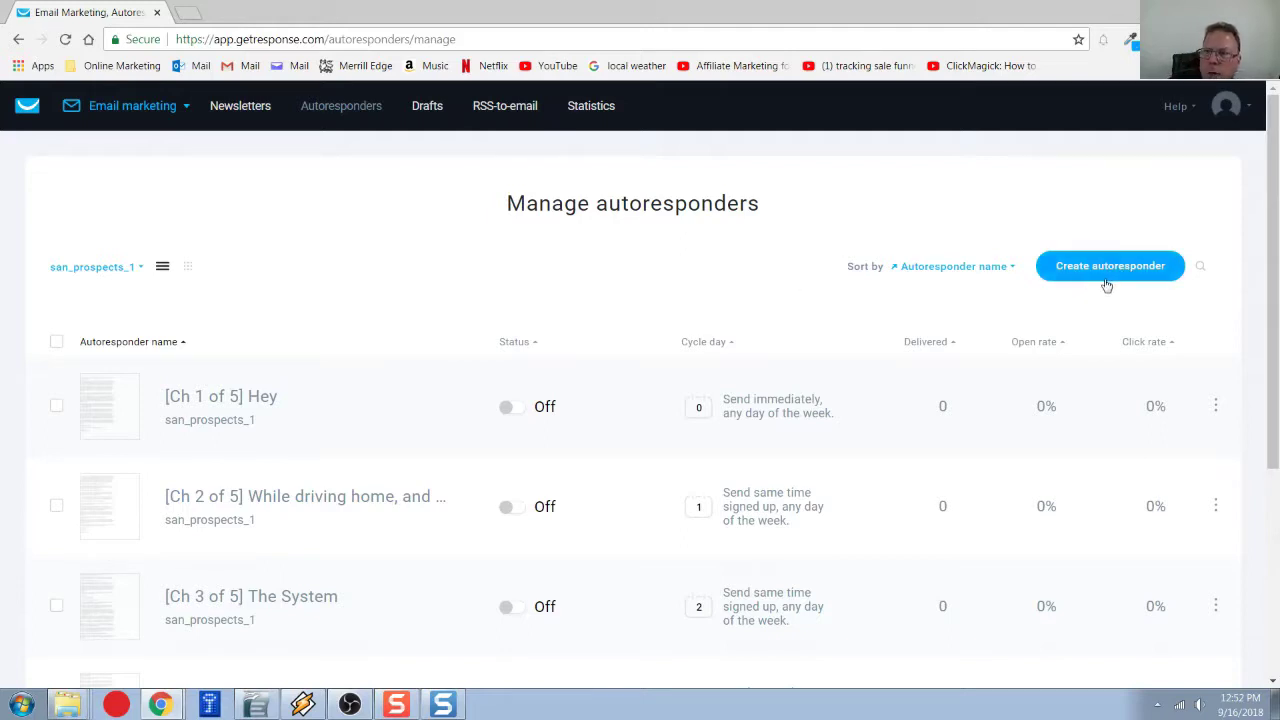
left_click(1107, 284)
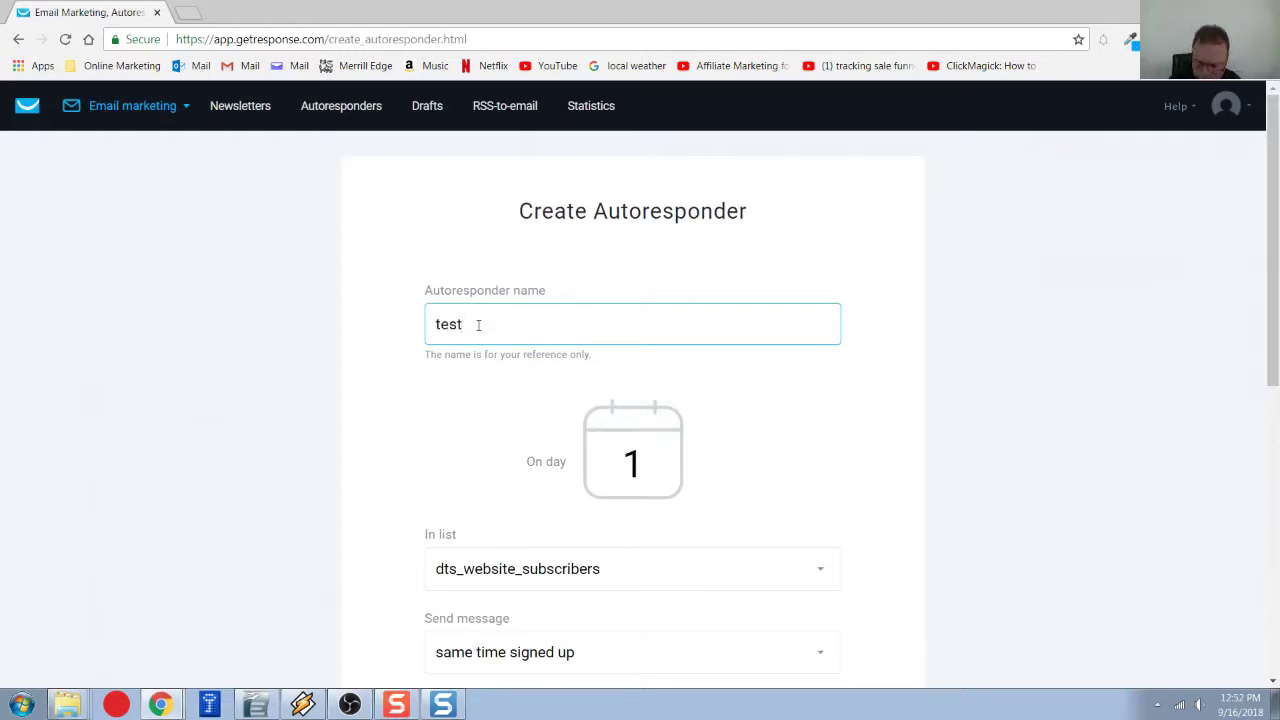
type("-000")
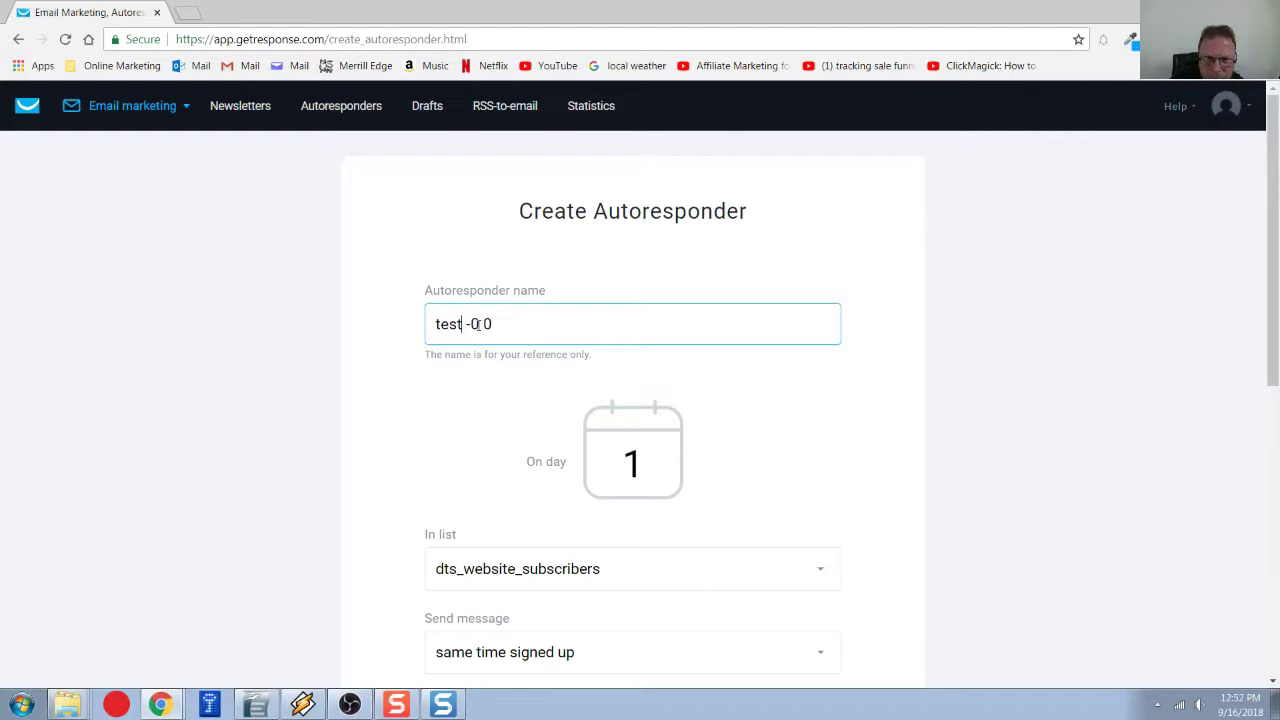
triple_click(476, 324)
type("tes")
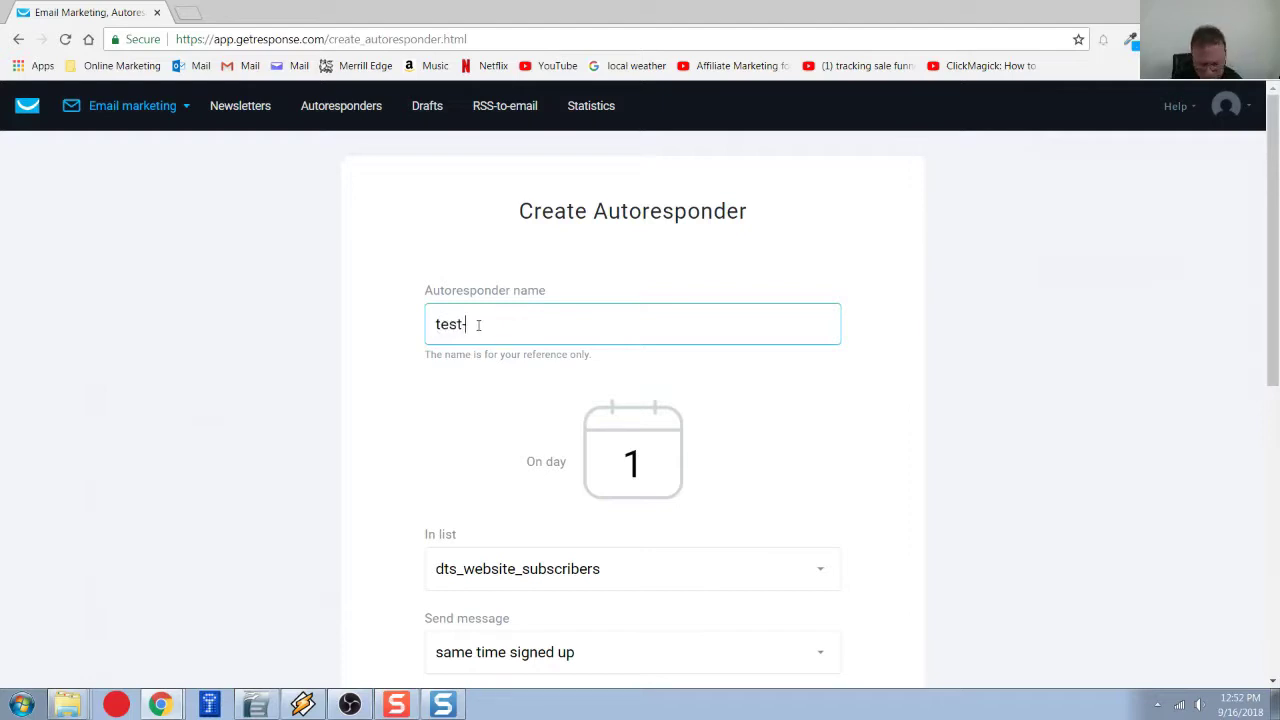
type("t-001")
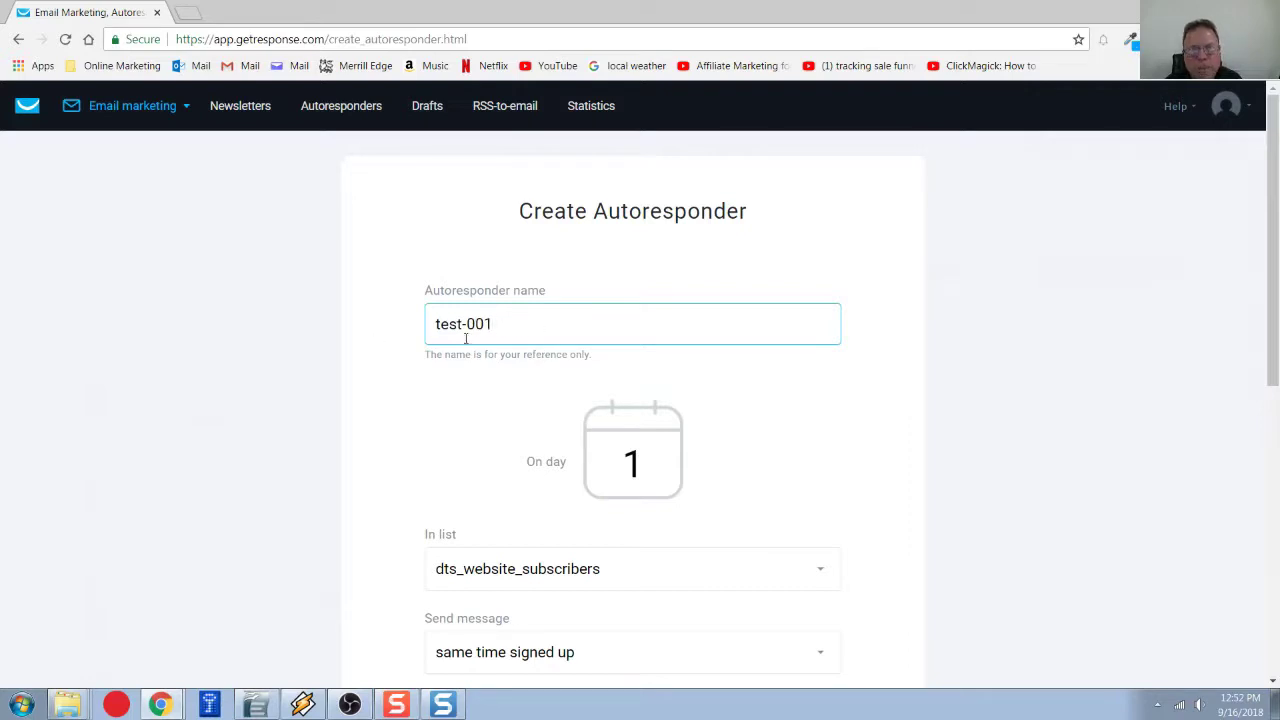
scroll(587, 449, "down", 1)
double_click(632, 378)
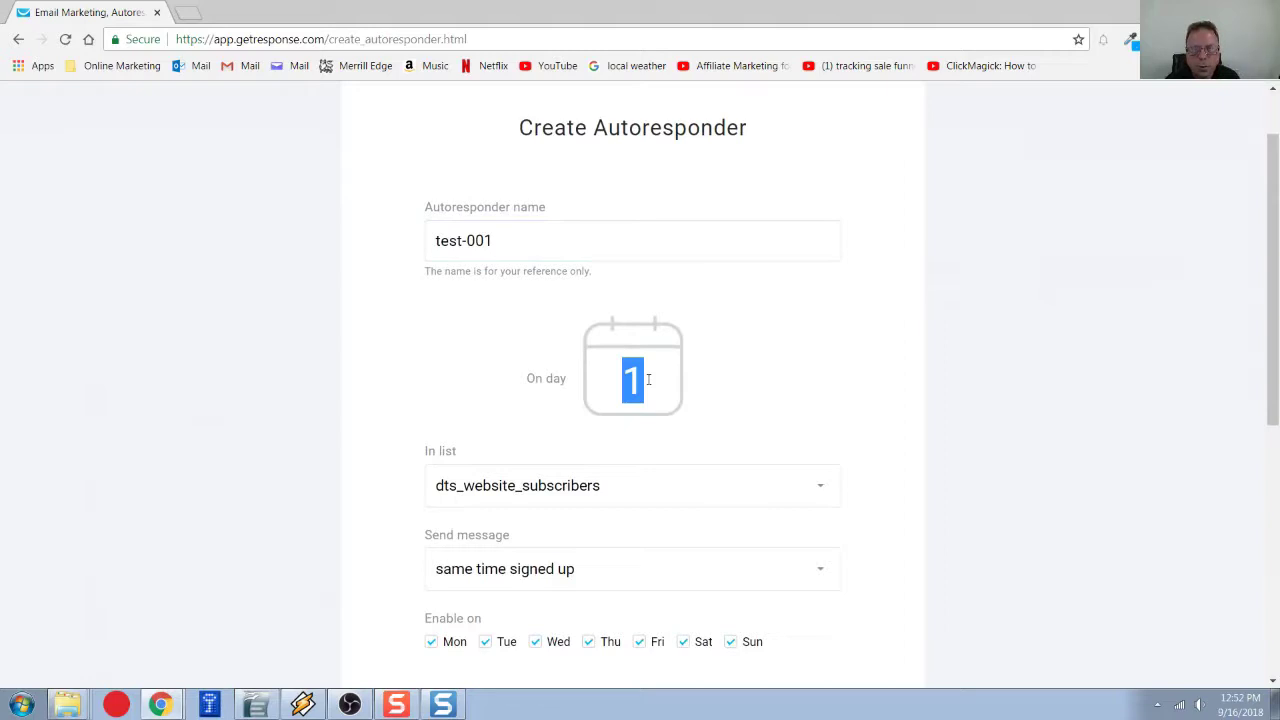
type("0")
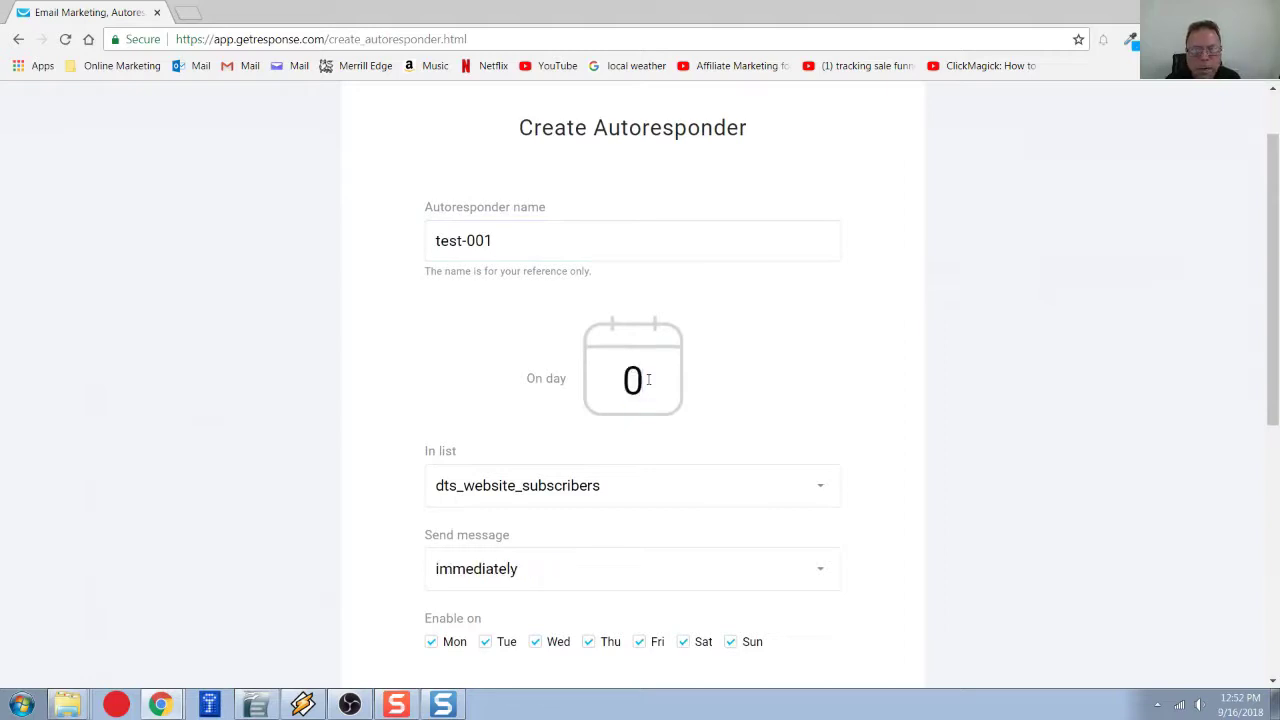
scroll(670, 391, "down", 2)
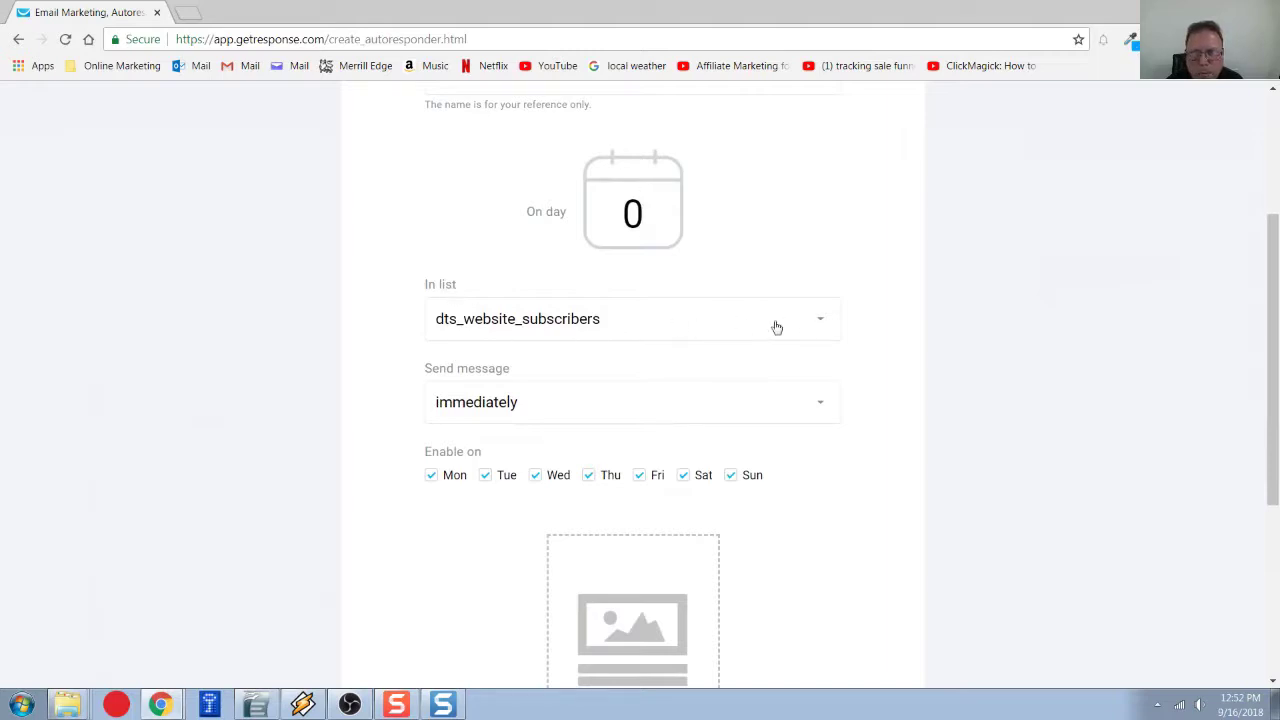
left_click(822, 326)
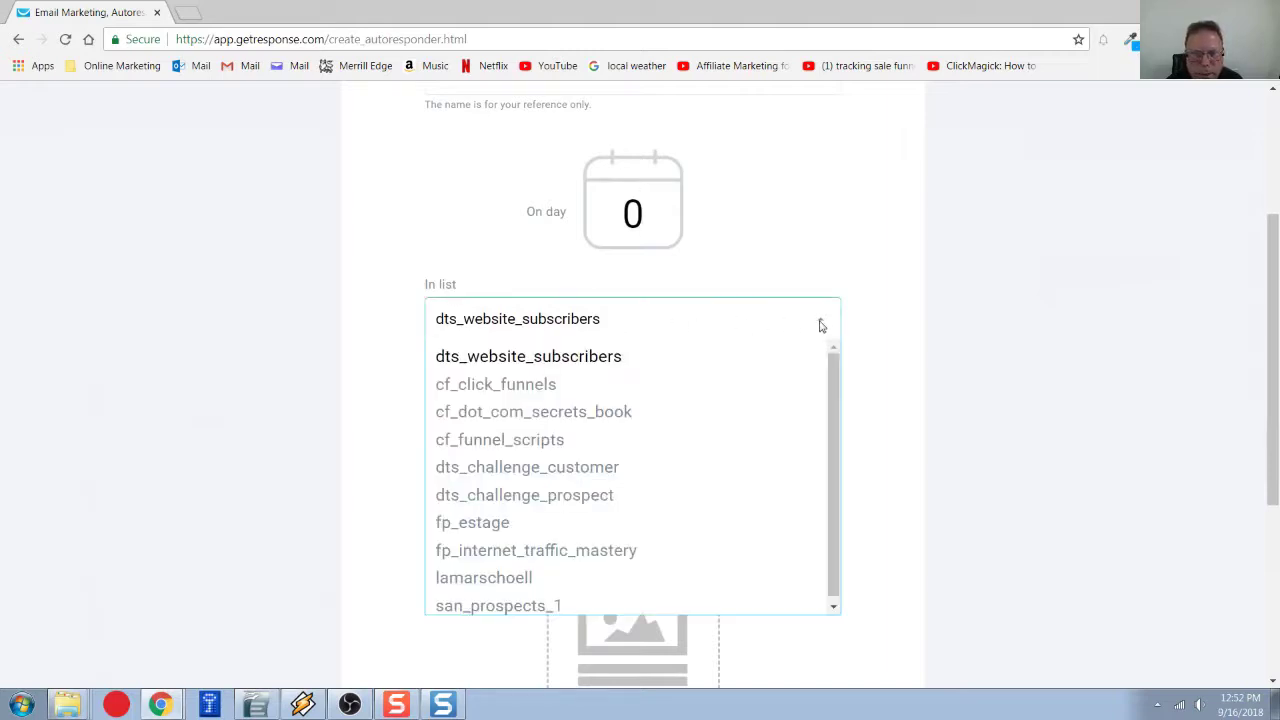
left_click(487, 605)
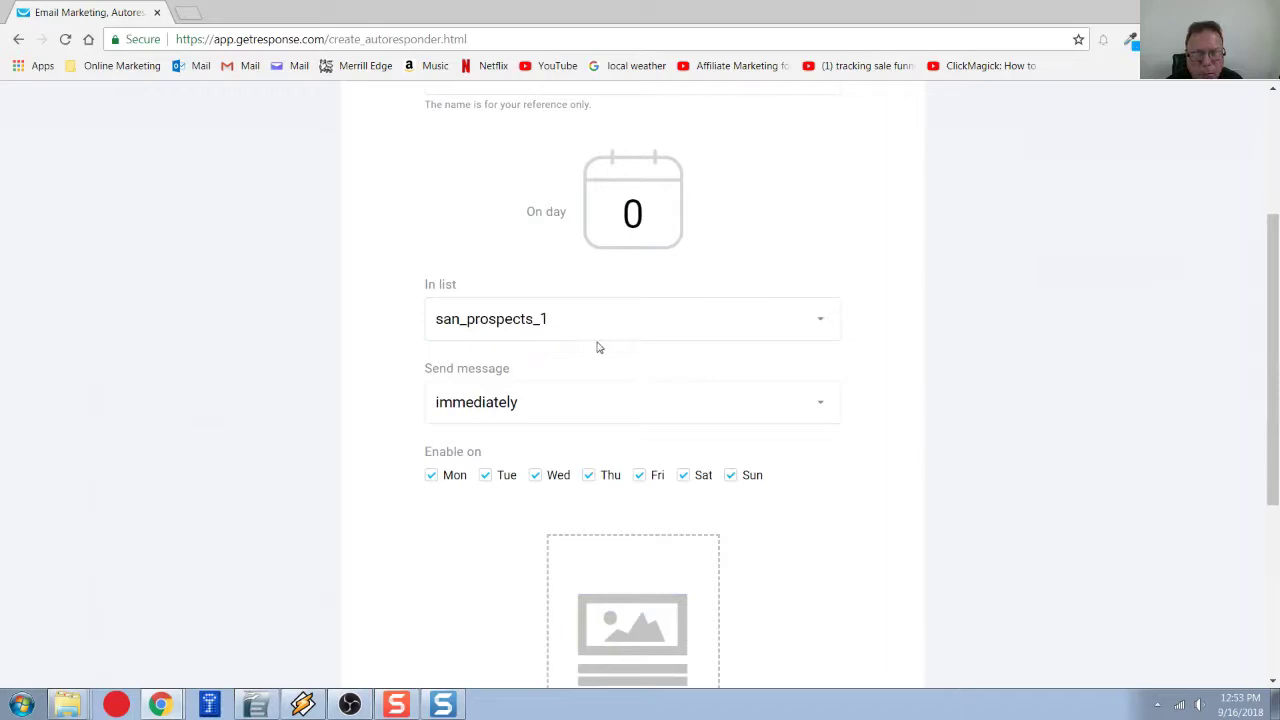
scroll(572, 389, "down", 1)
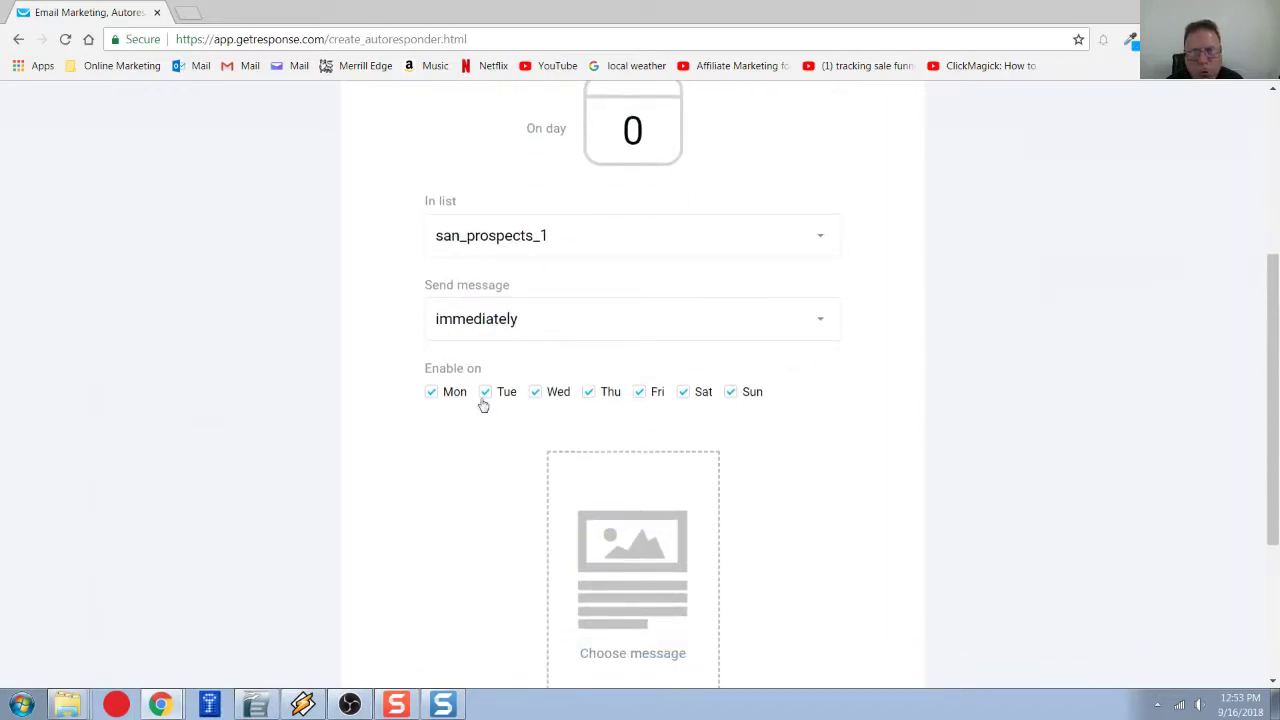
scroll(788, 407, "down", 1)
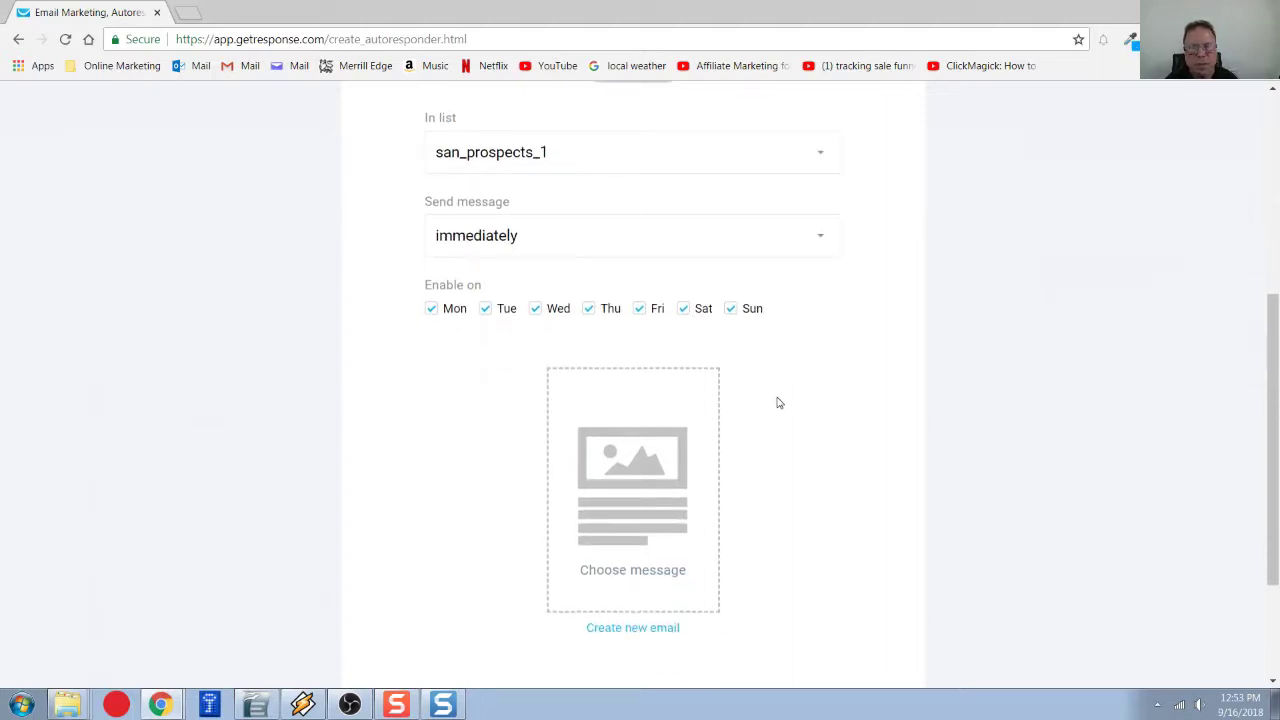
scroll(773, 400, "down", 2)
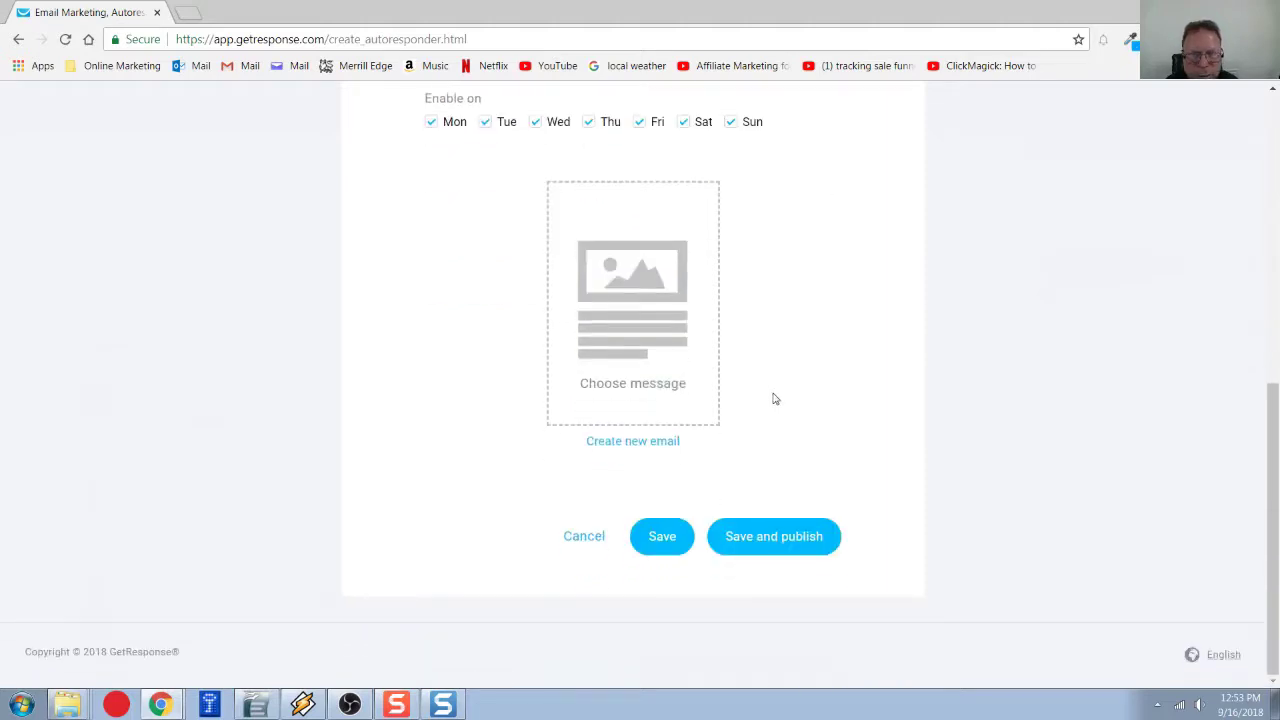
Create a new email named test-001 with subject 'Hey... Chapter 1 of 5', continuing to templates.
left_click(665, 443)
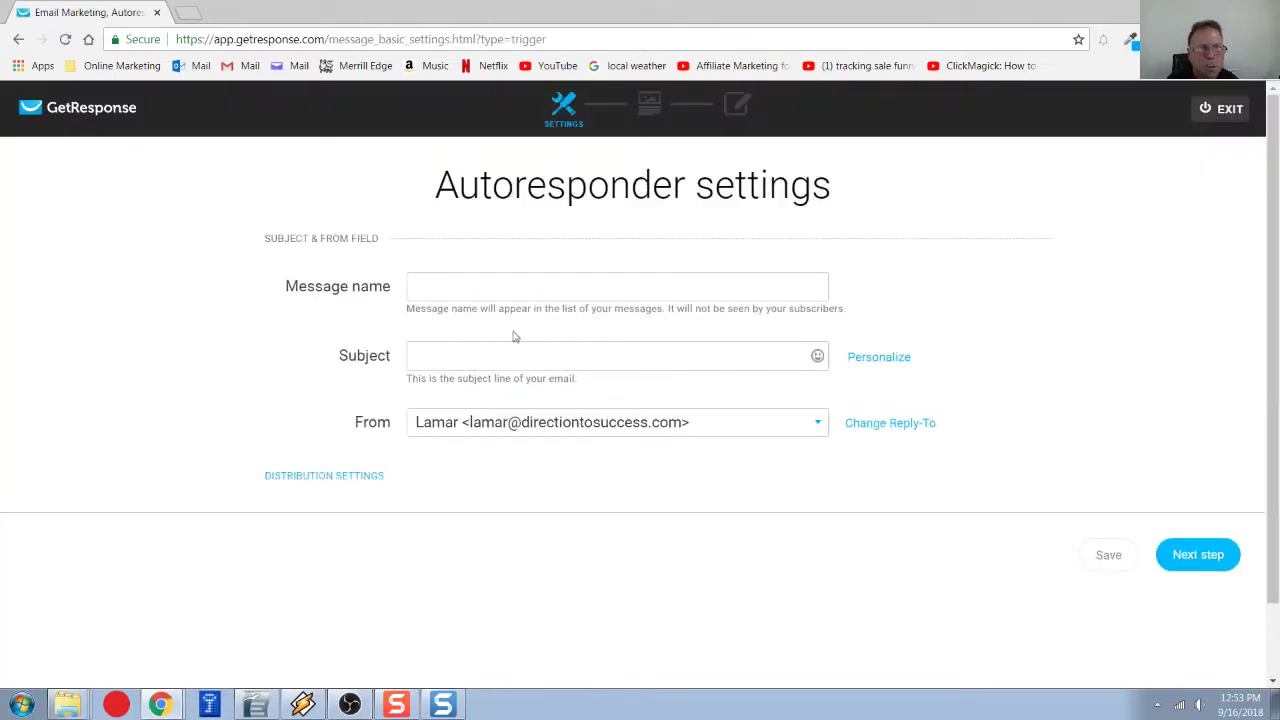
left_click(437, 289)
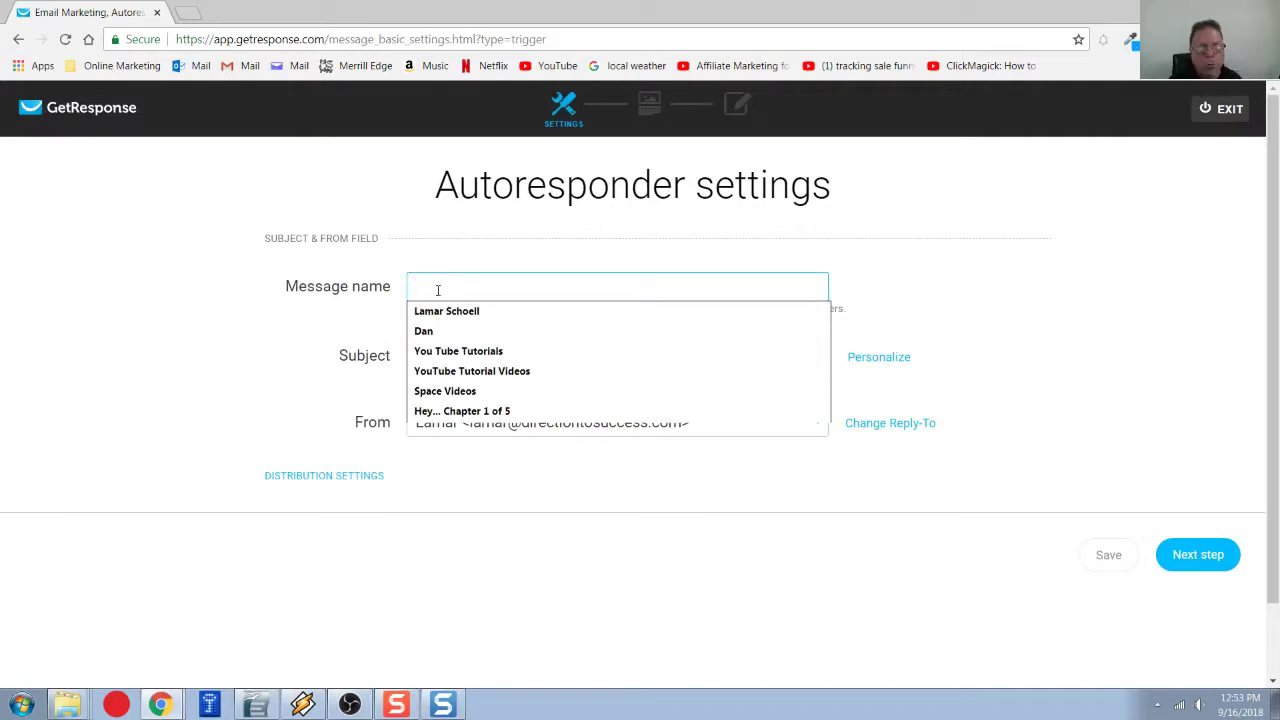
type("tes")
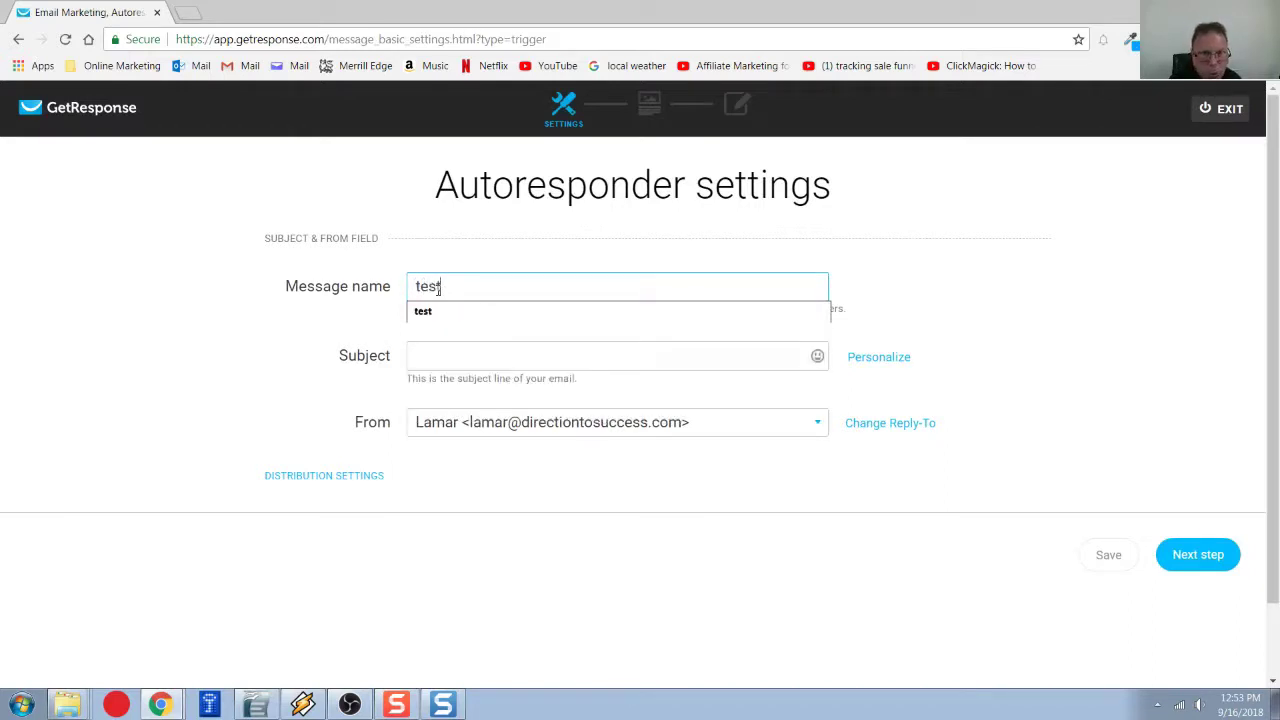
type("t-001")
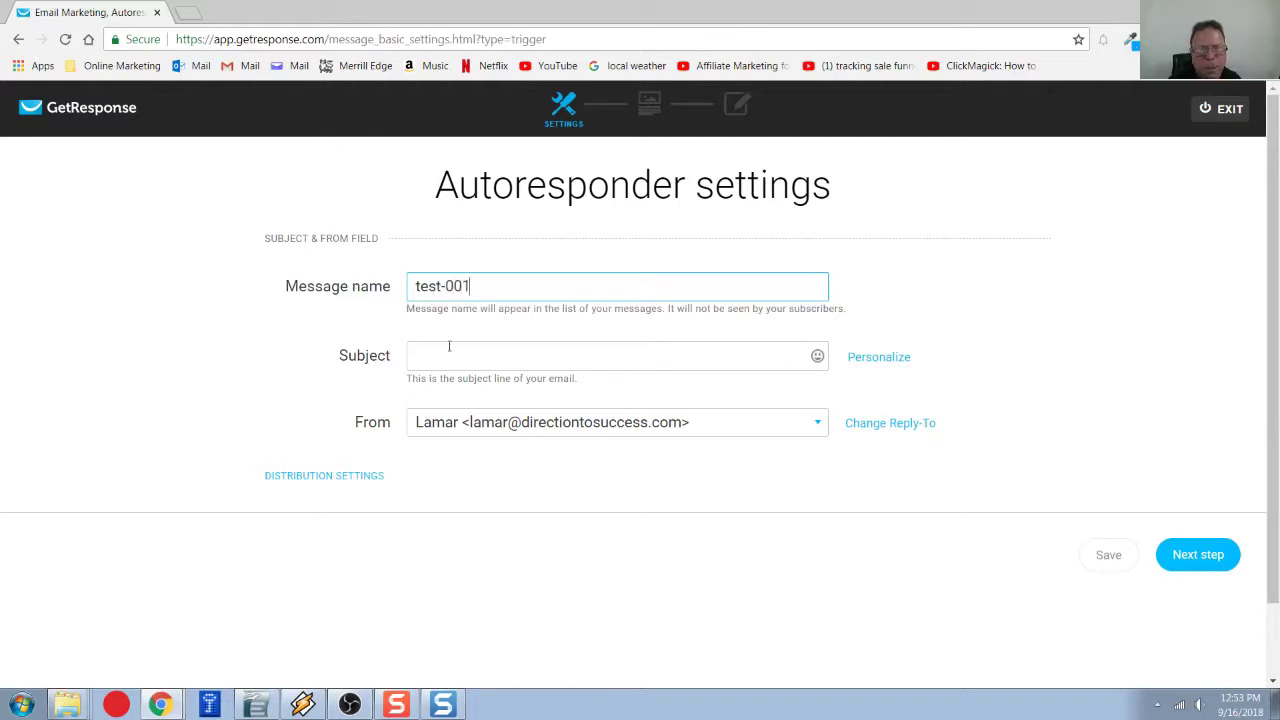
left_click(448, 352)
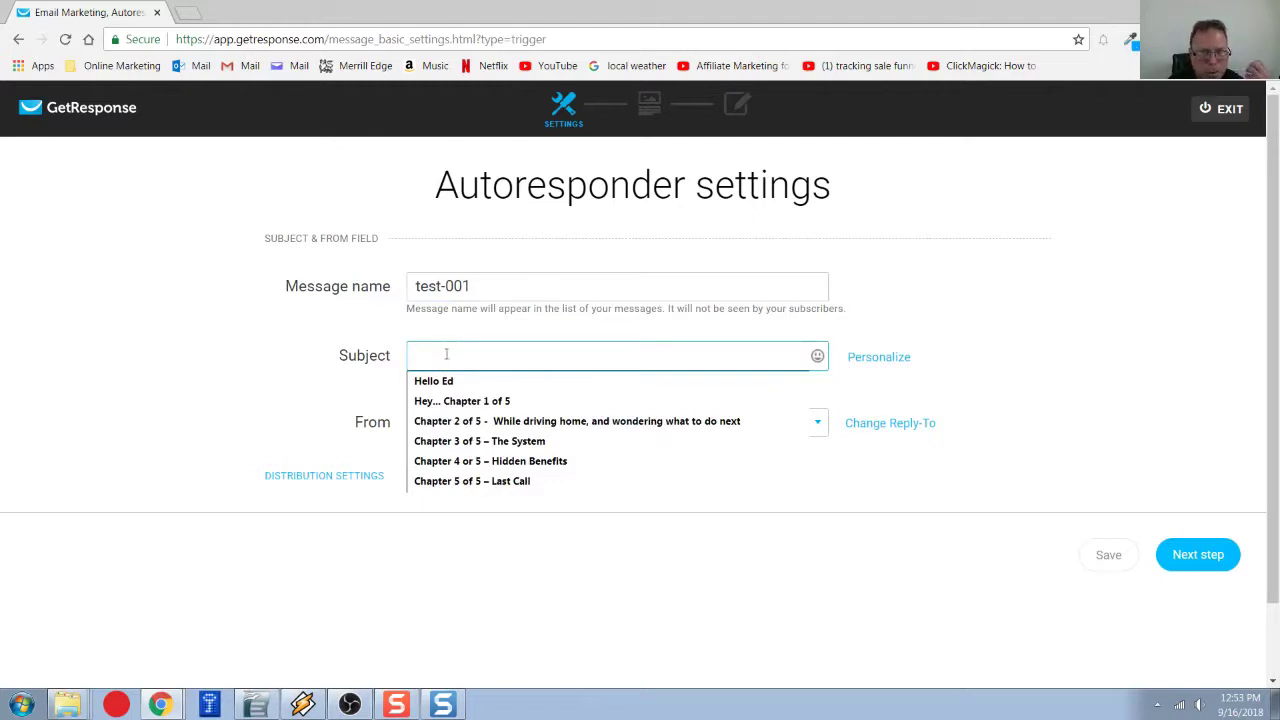
left_click(506, 401)
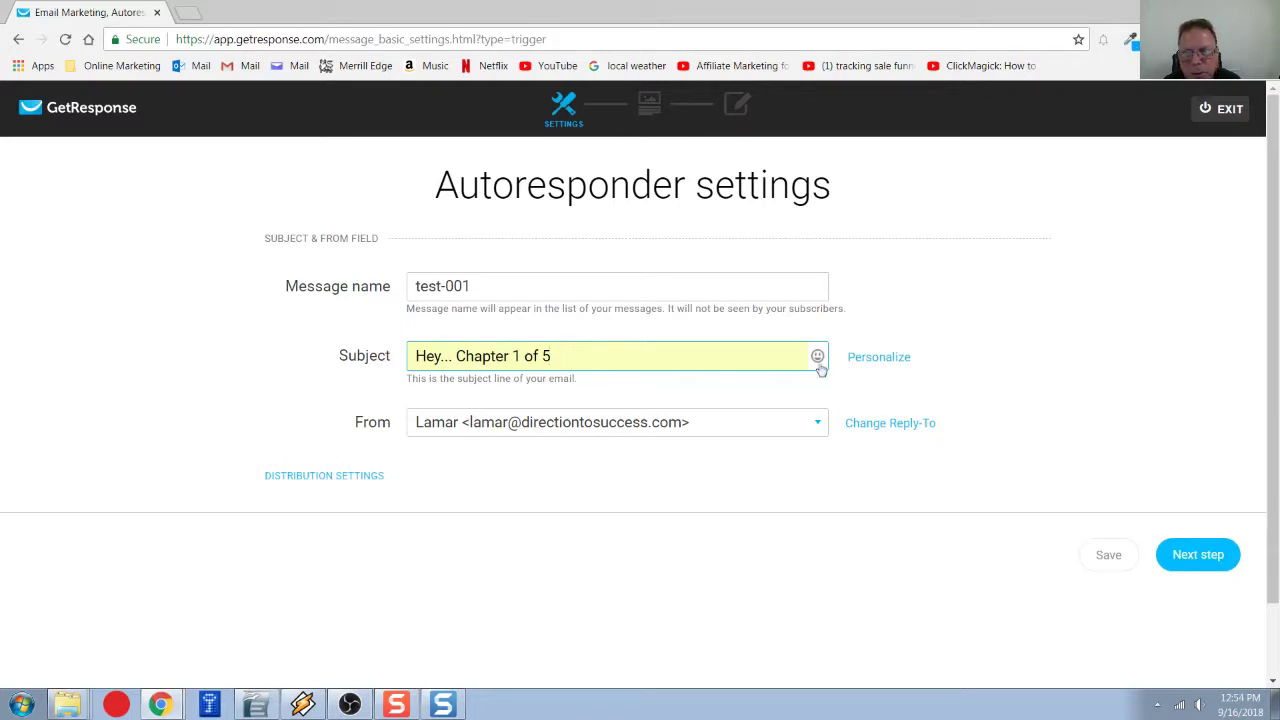
left_click(865, 364)
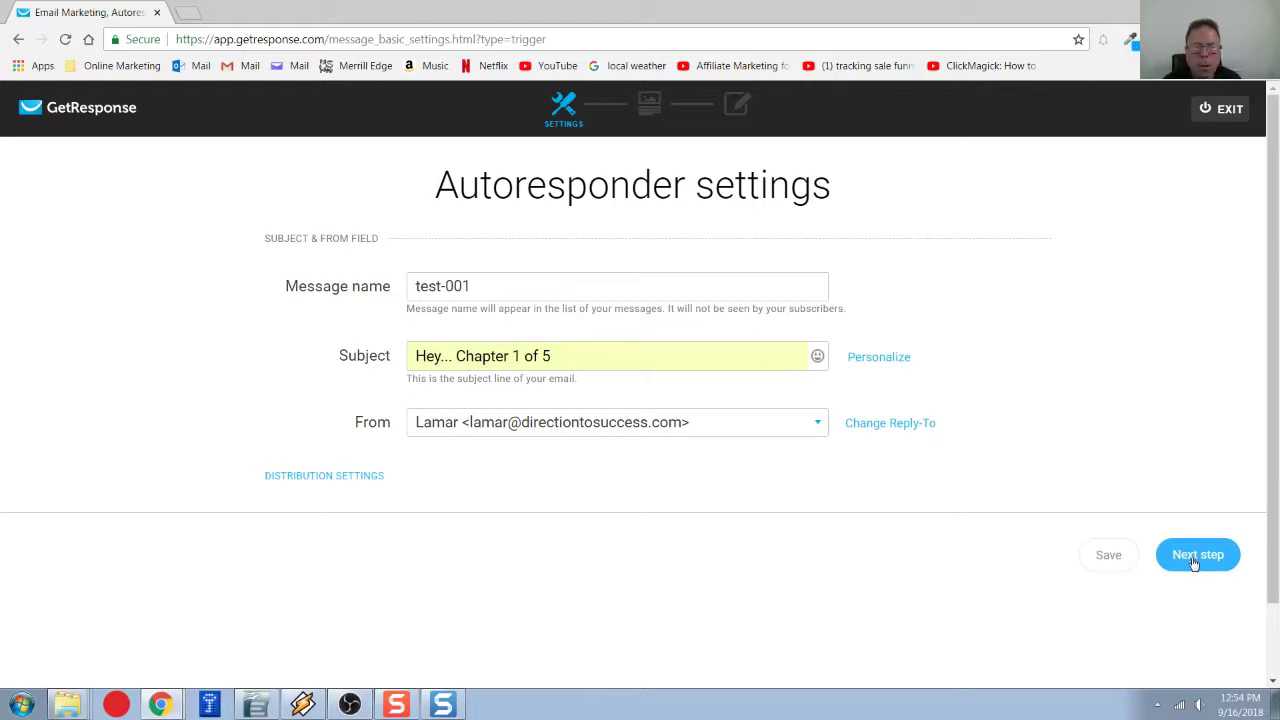
left_click(1193, 562)
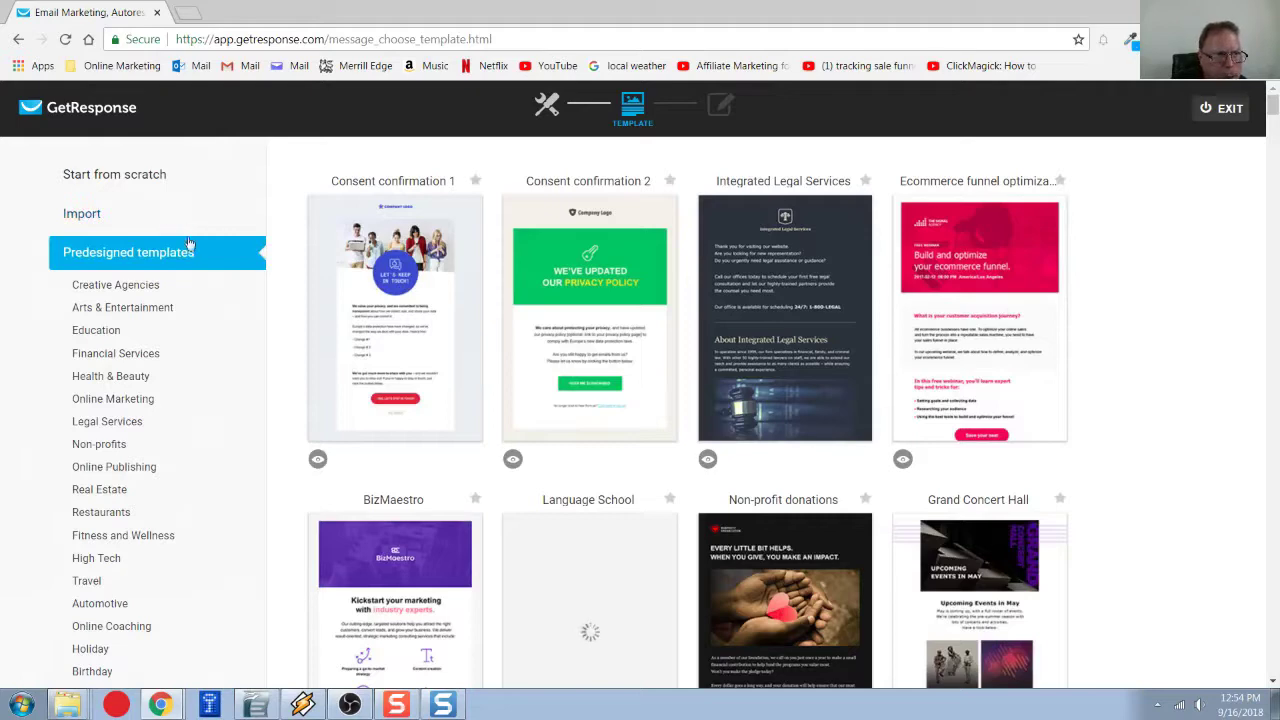
Choose the Blank template from the Start from scratch layouts for test-001.
scroll(677, 480, "down", 6)
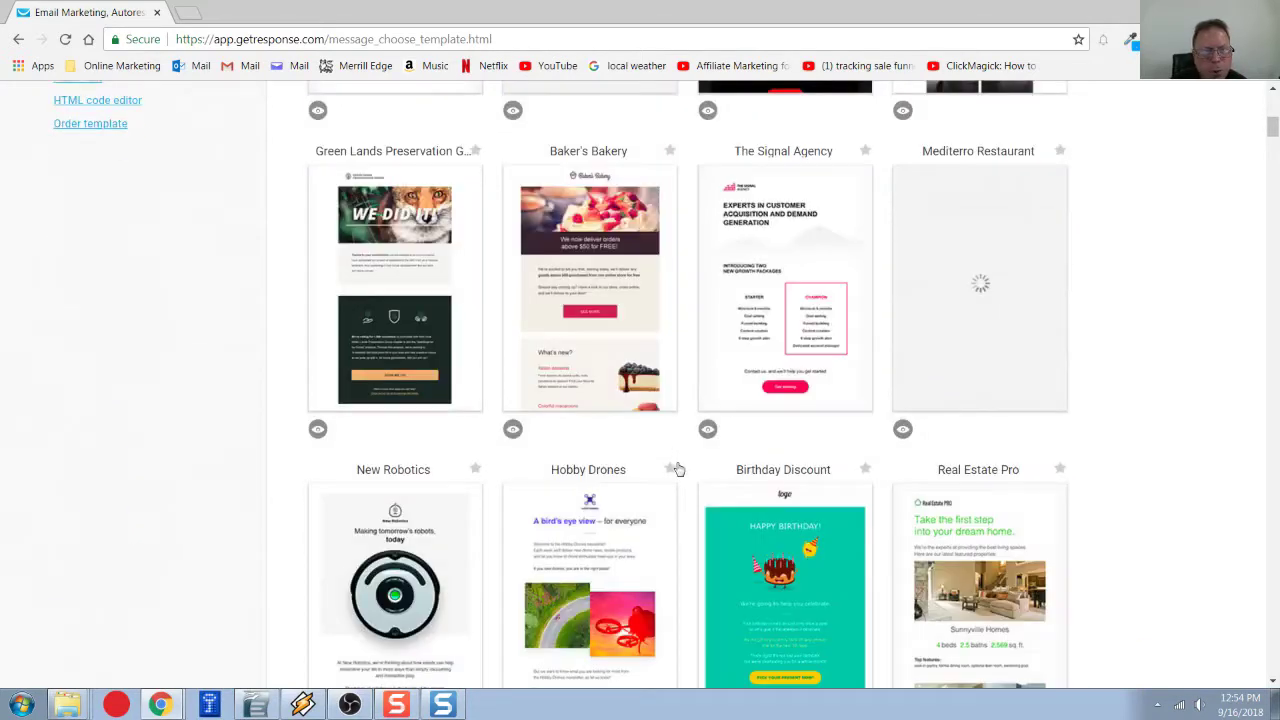
scroll(678, 469, "up", 3)
scroll(677, 469, "up", 4)
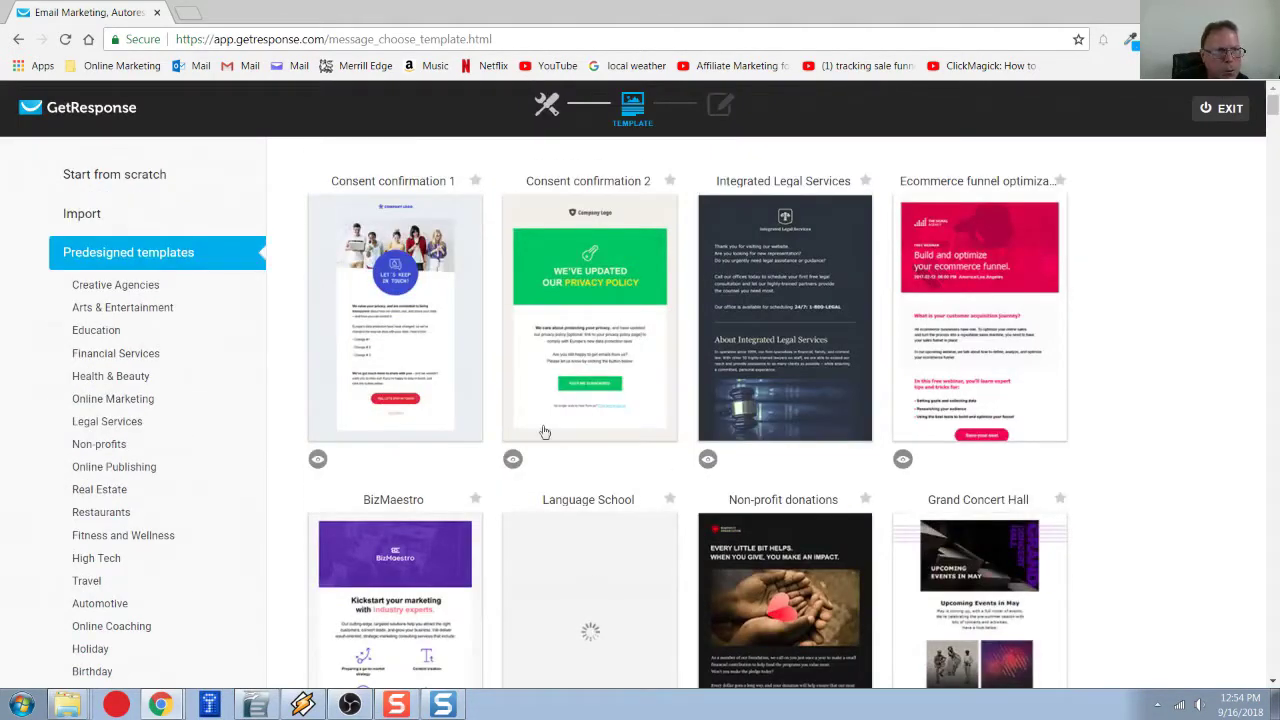
mouse_move(321, 320)
left_click(147, 176)
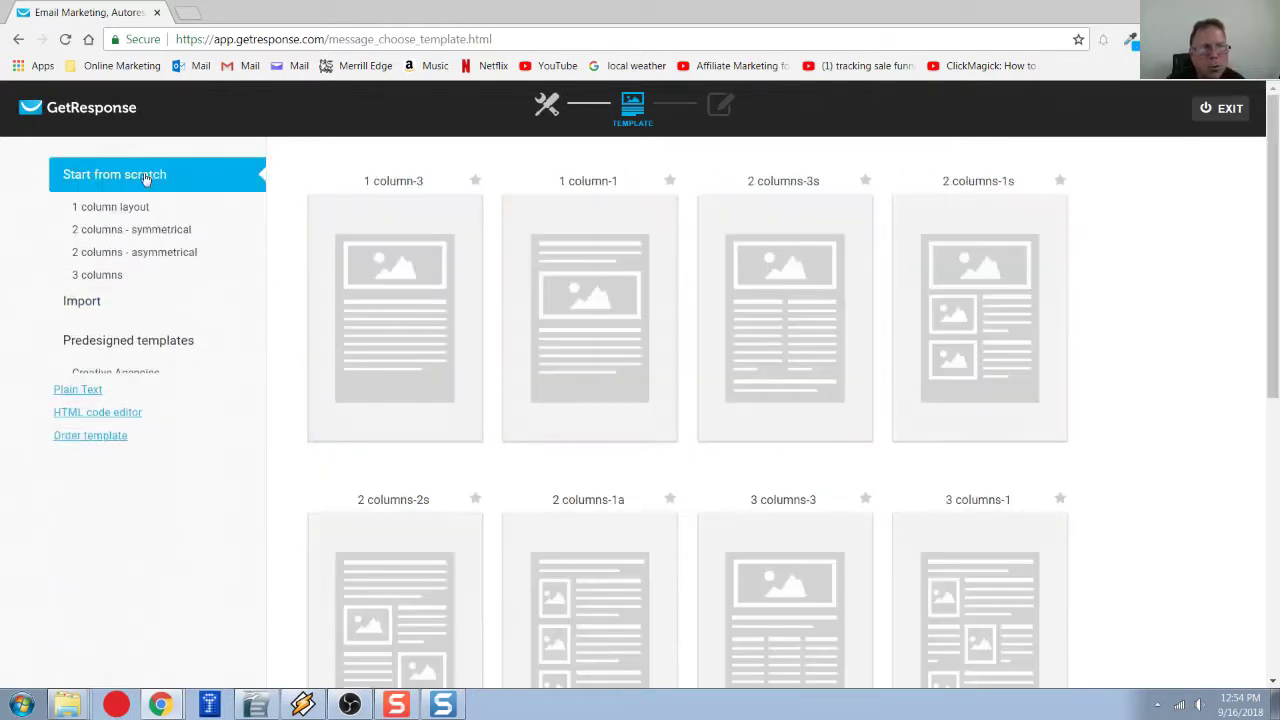
scroll(1043, 468, "down", 5)
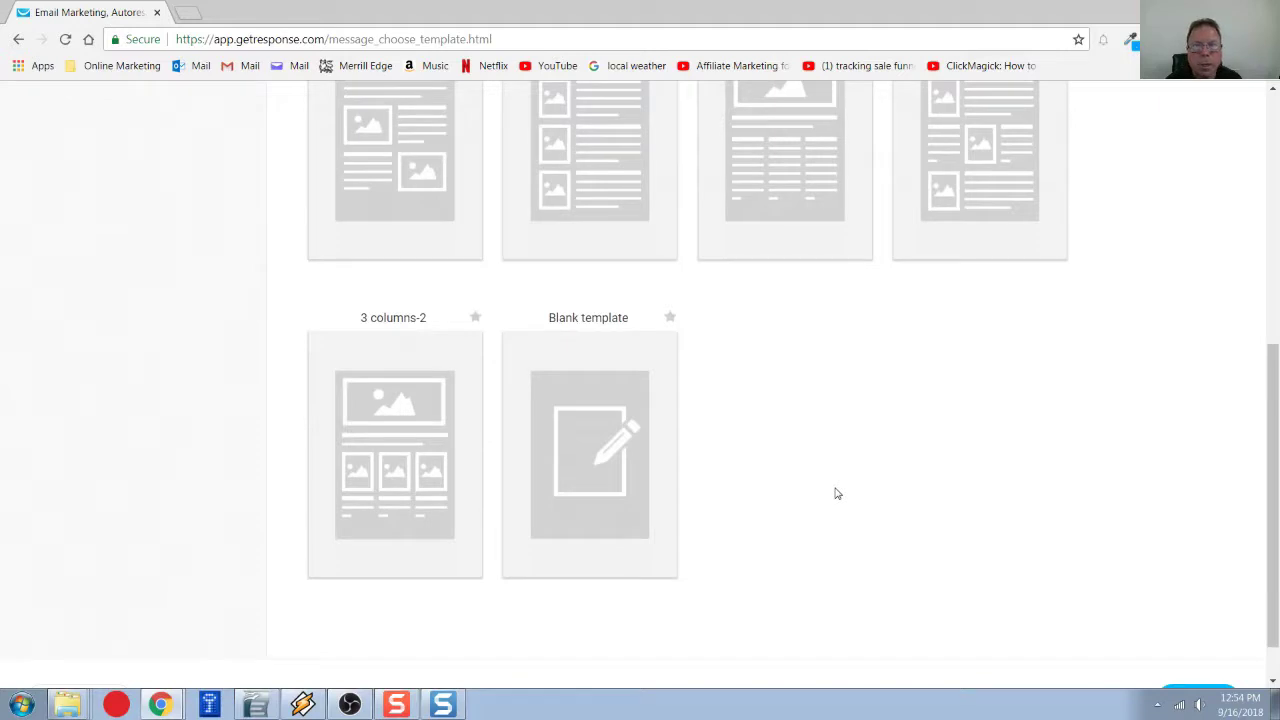
scroll(829, 391, "up", 3)
scroll(680, 263, "up", 1)
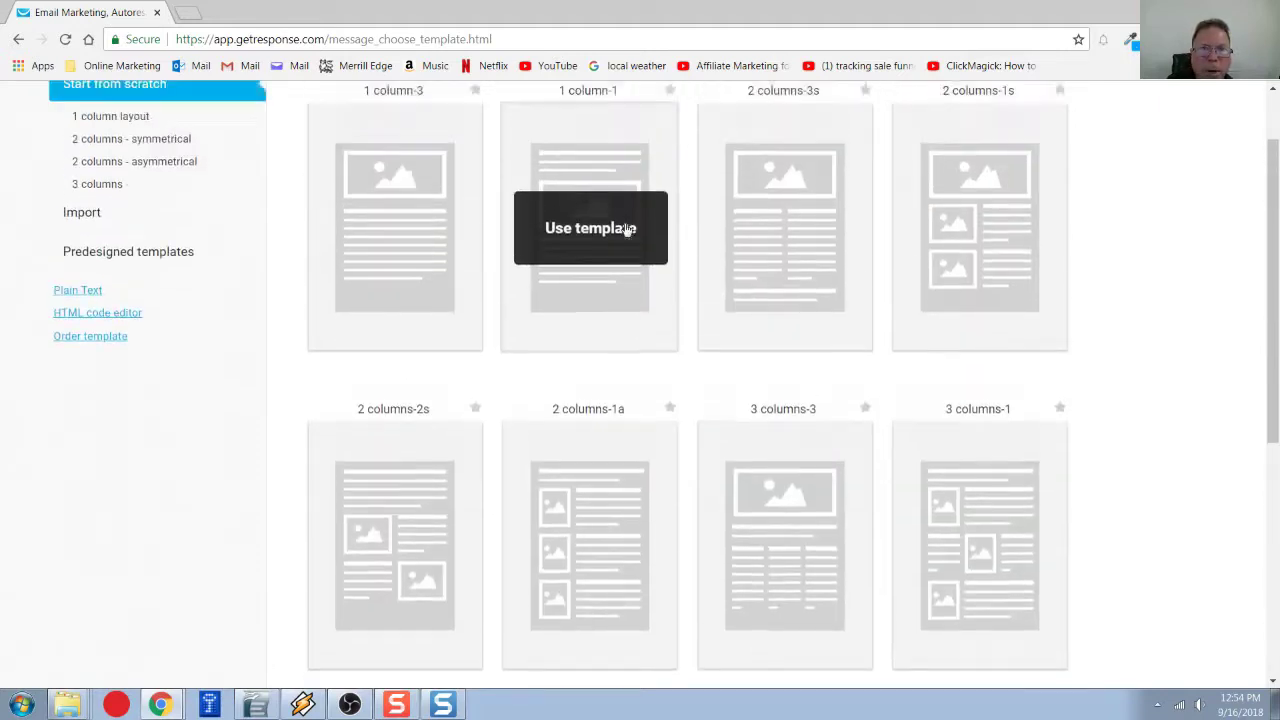
scroll(627, 229, "up", 2)
scroll(762, 392, "down", 2)
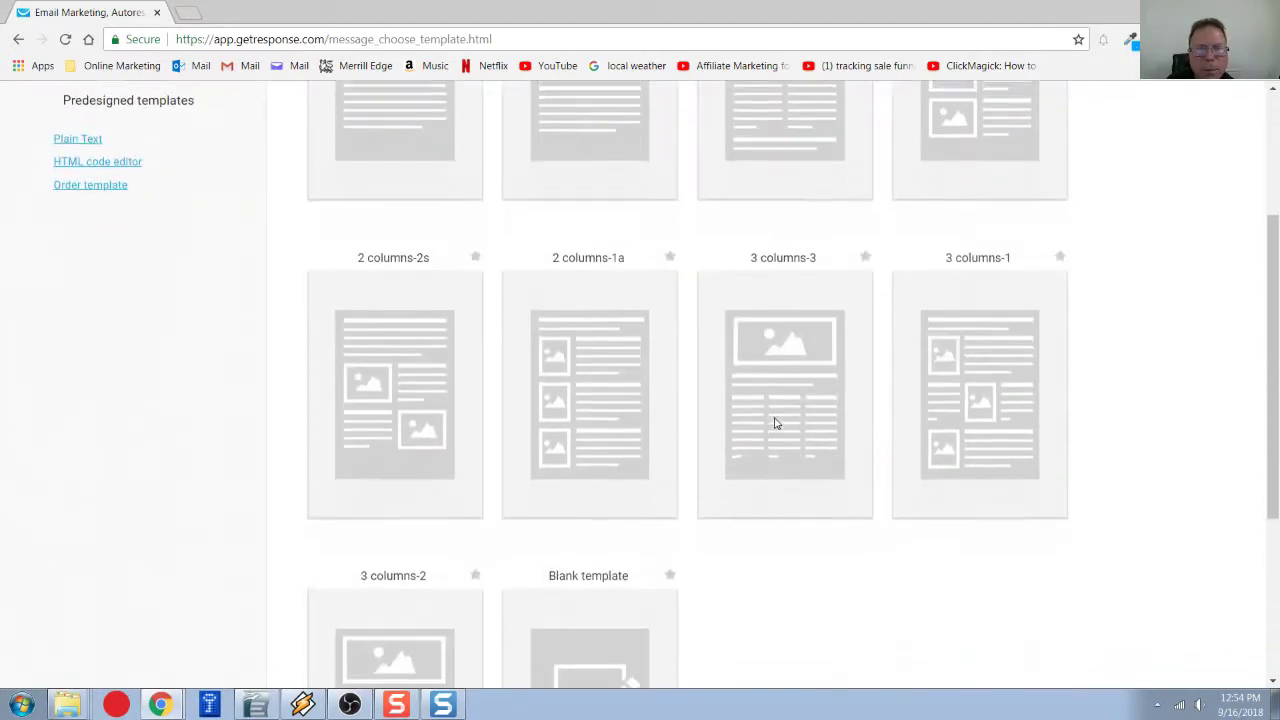
scroll(775, 423, "down", 3)
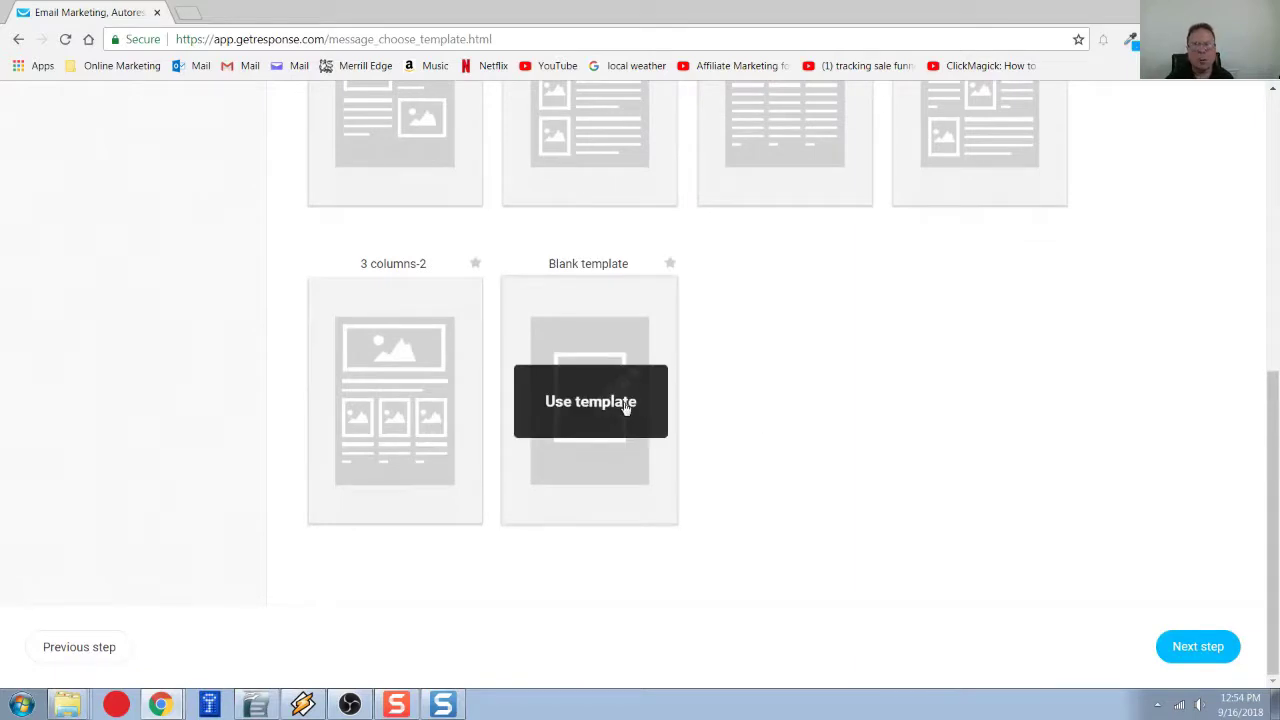
left_click(613, 361)
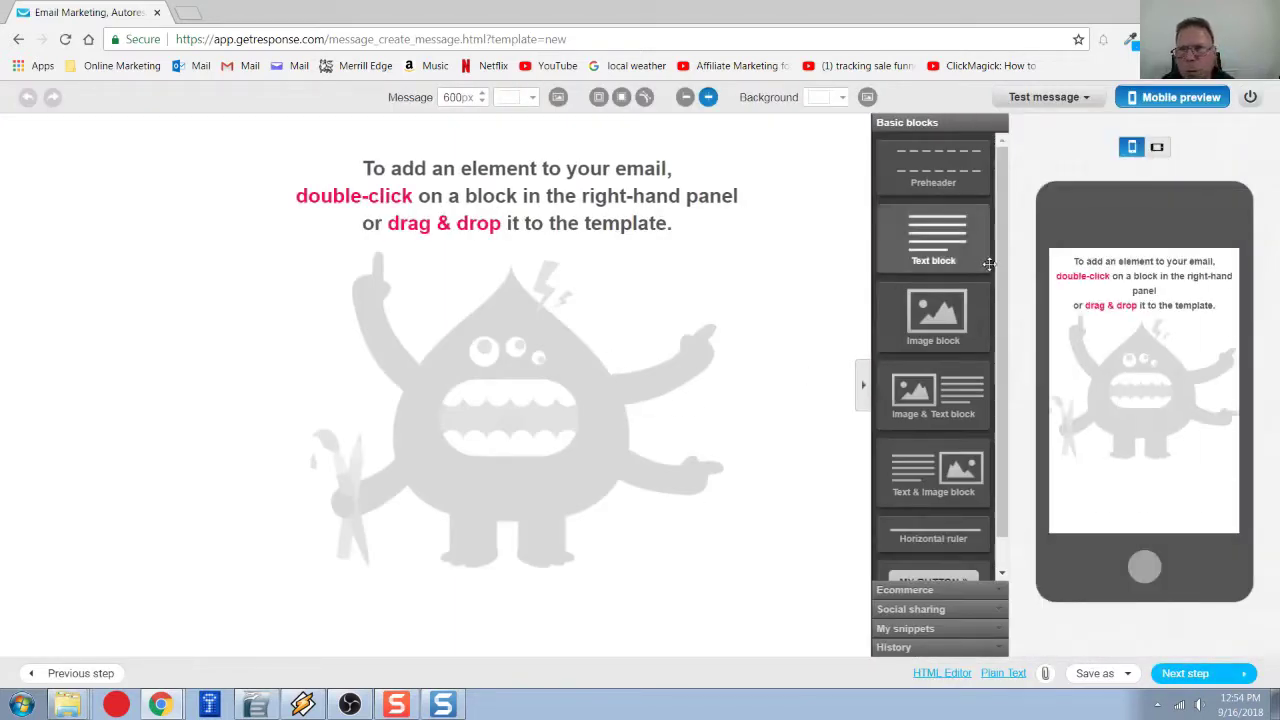
Place a Text block from Basic blocks at the top of the empty test-001 email canvas.
mouse_move(1004, 262)
left_mouse_down()
mouse_move(1004, 330)
mouse_move(1004, 245)
left_mouse_up()
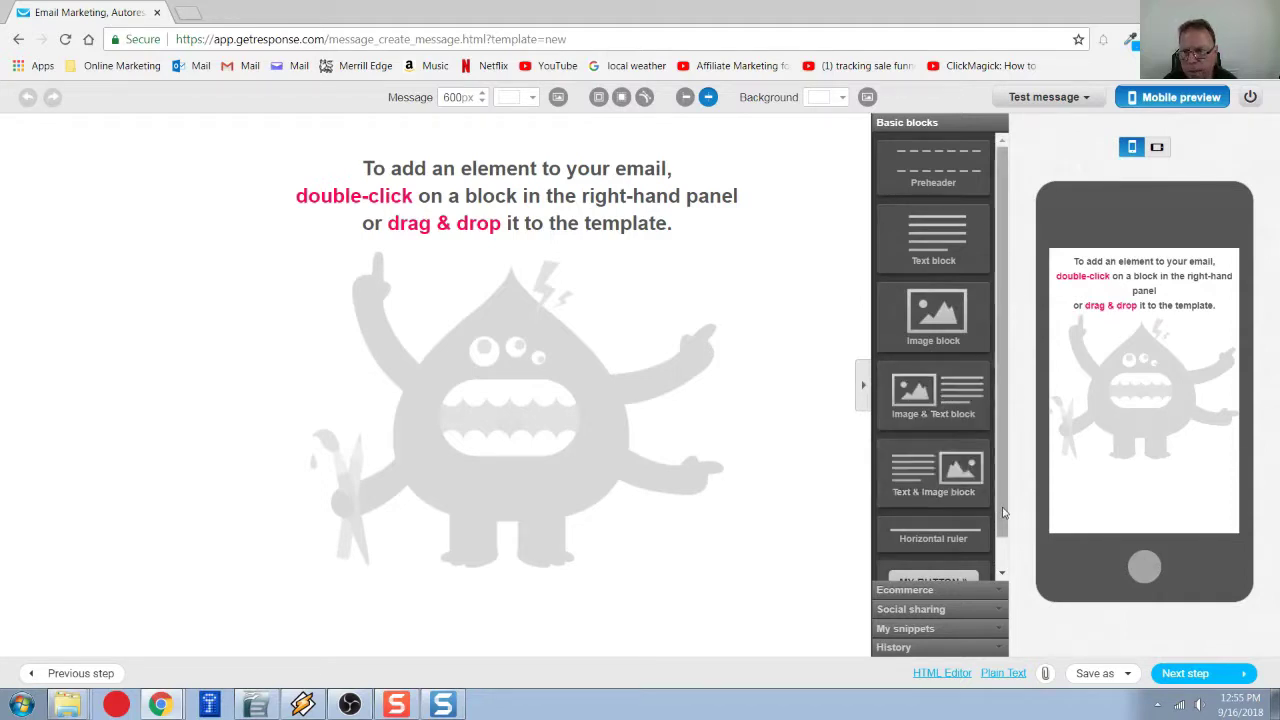
left_click_drag(1003, 512, 1000, 580)
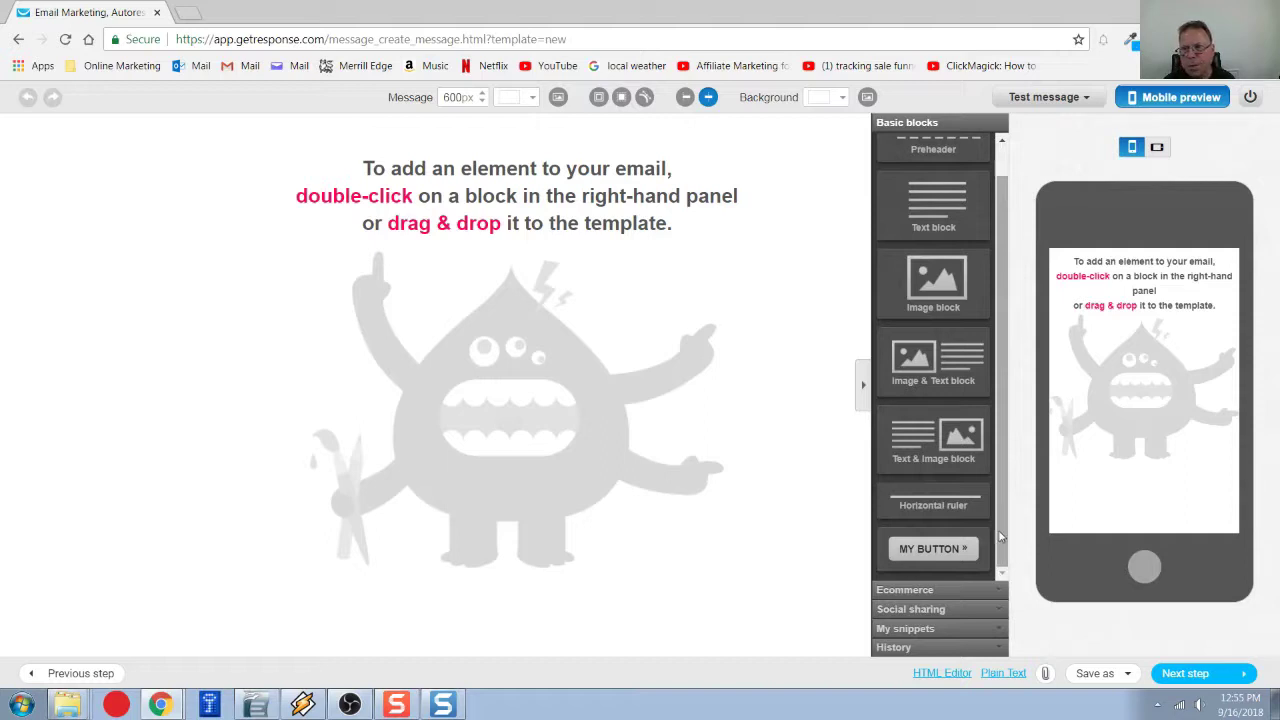
scroll(997, 500, "up", 1)
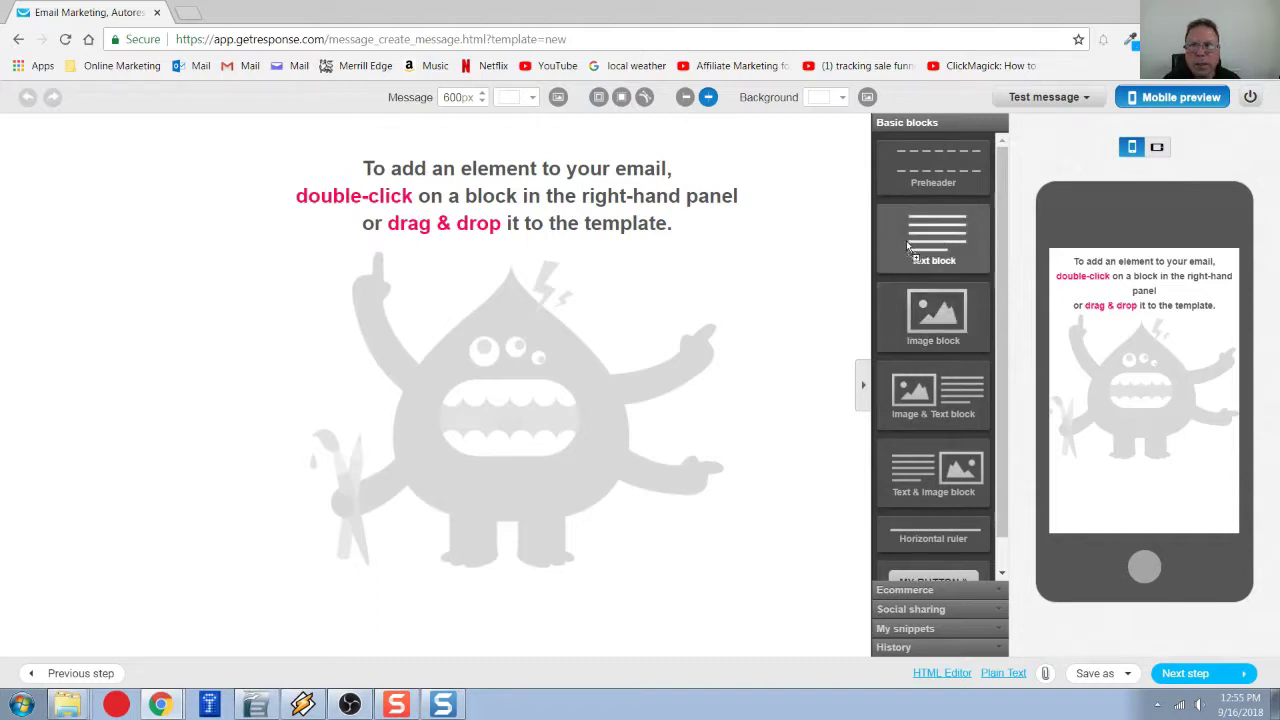
left_click_drag(896, 240, 404, 250)
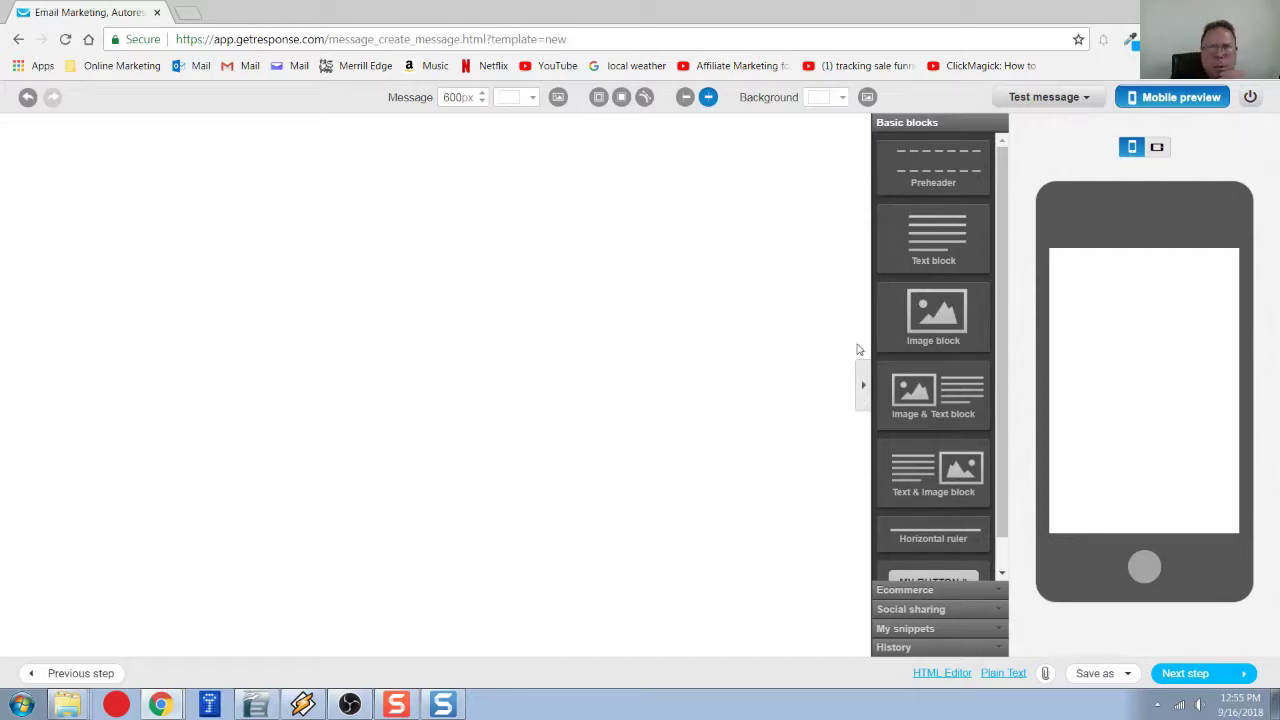
left_click(892, 239)
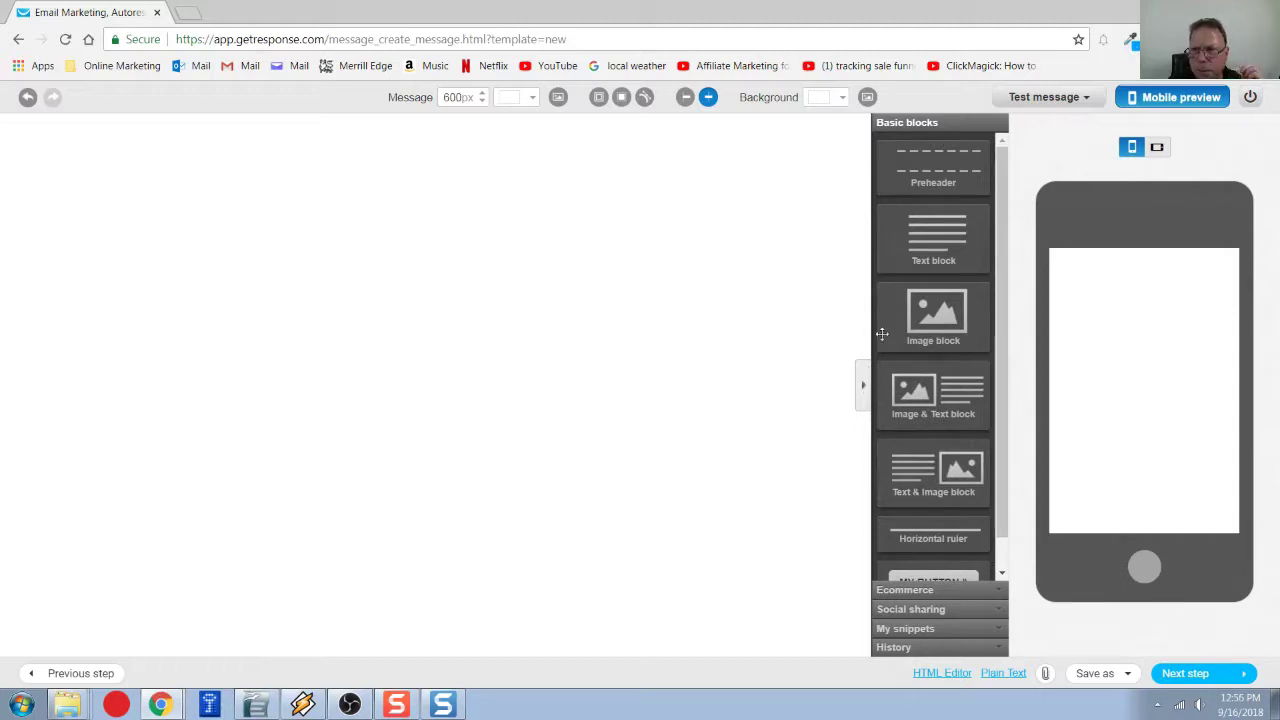
left_click_drag(930, 240, 961, 236)
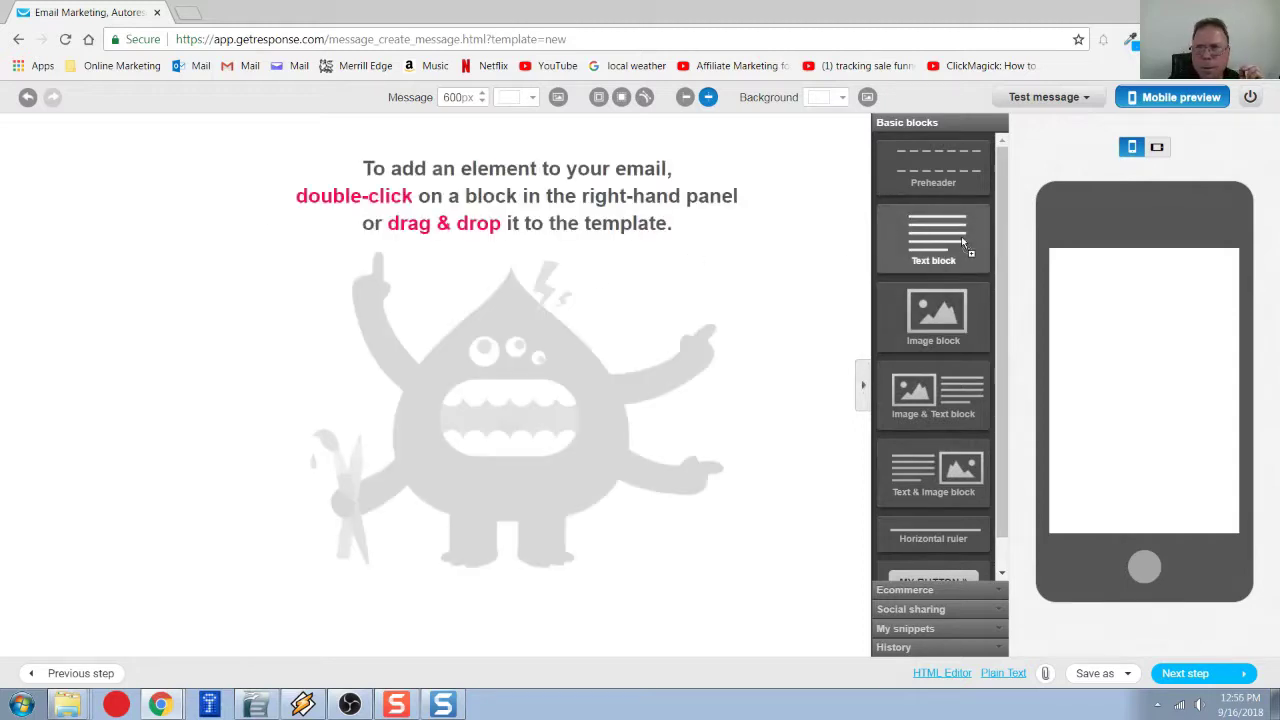
double_click(895, 255)
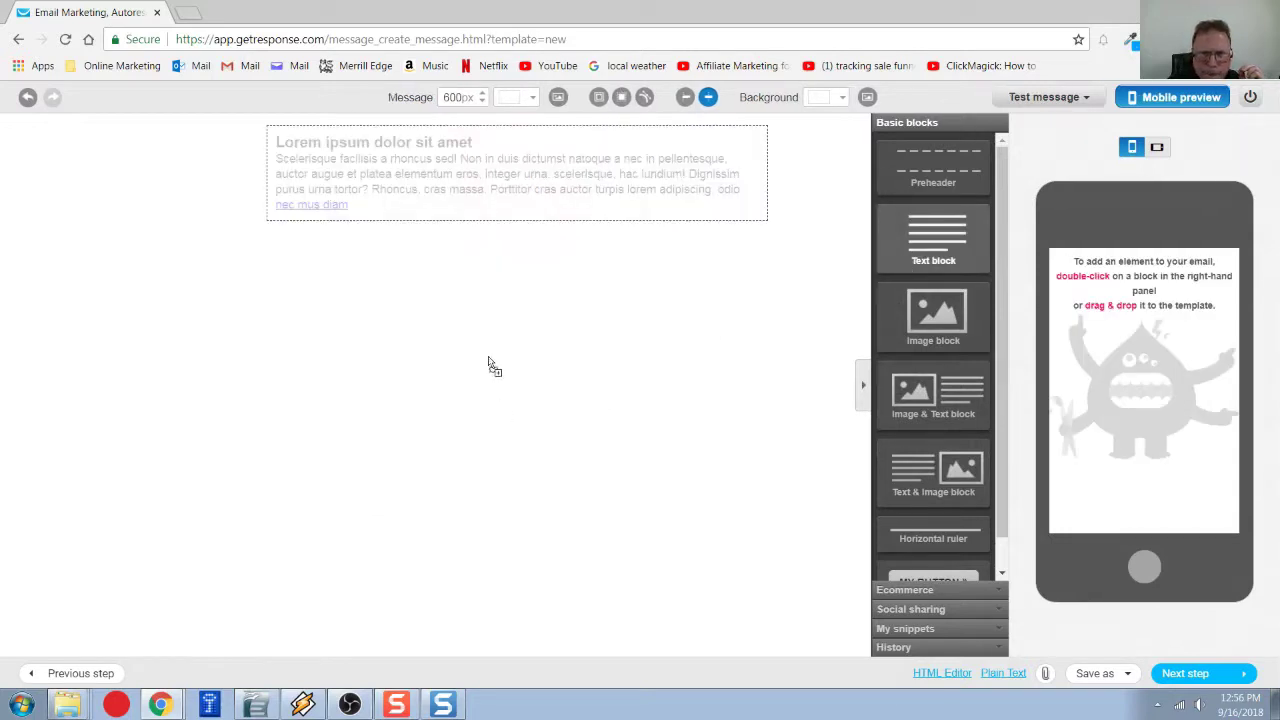
Put the Lorem ipsum text block at the top of the email and start editing its text.
left_click_drag(450, 203, 431, 231)
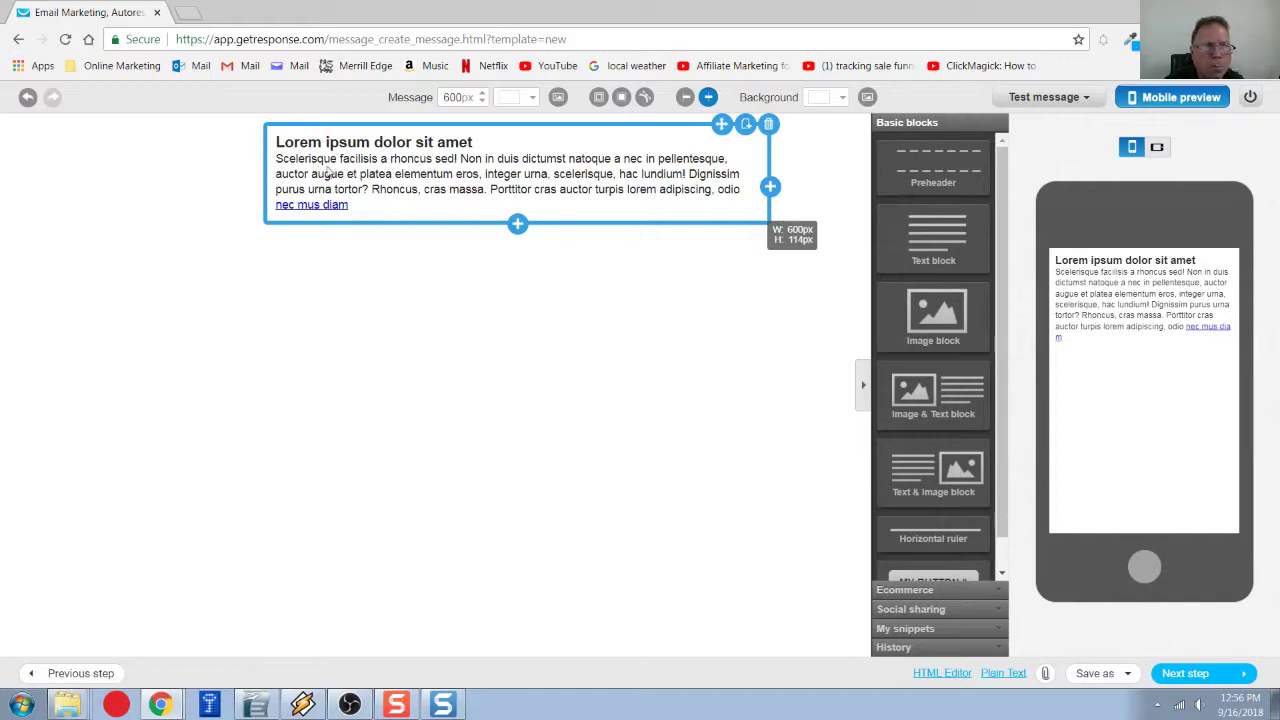
double_click(282, 142)
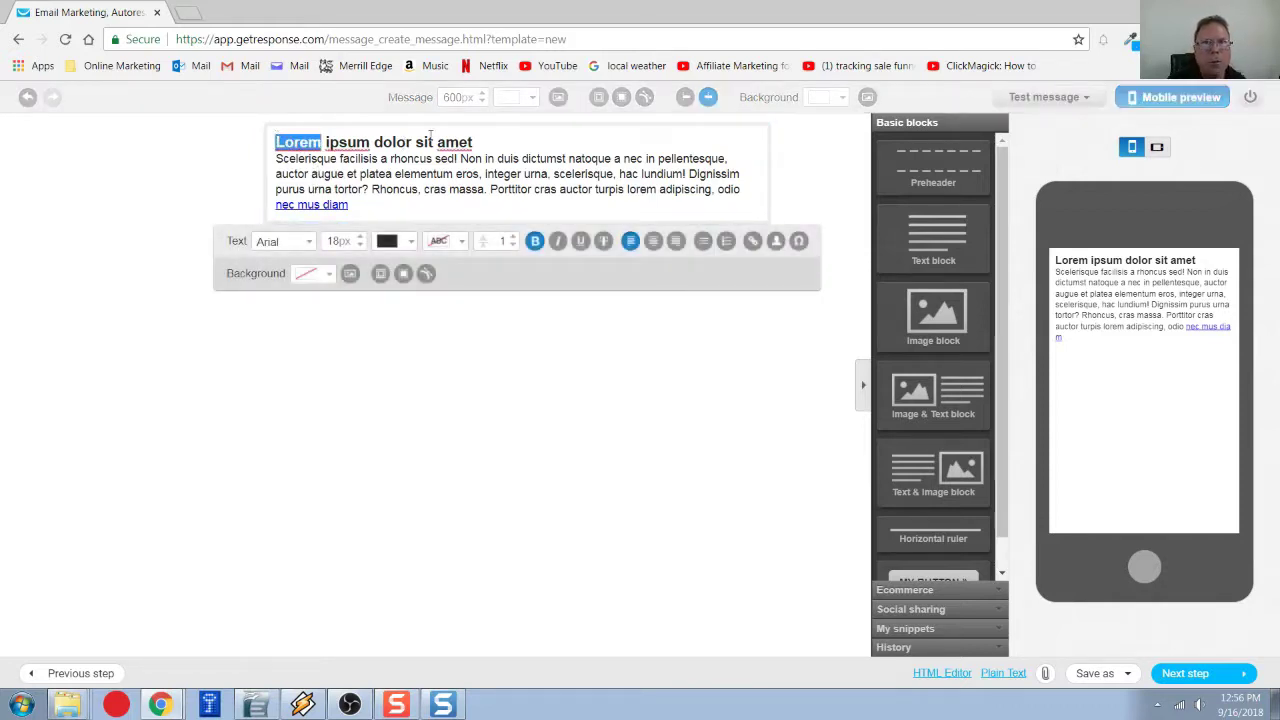
triple_click(431, 140)
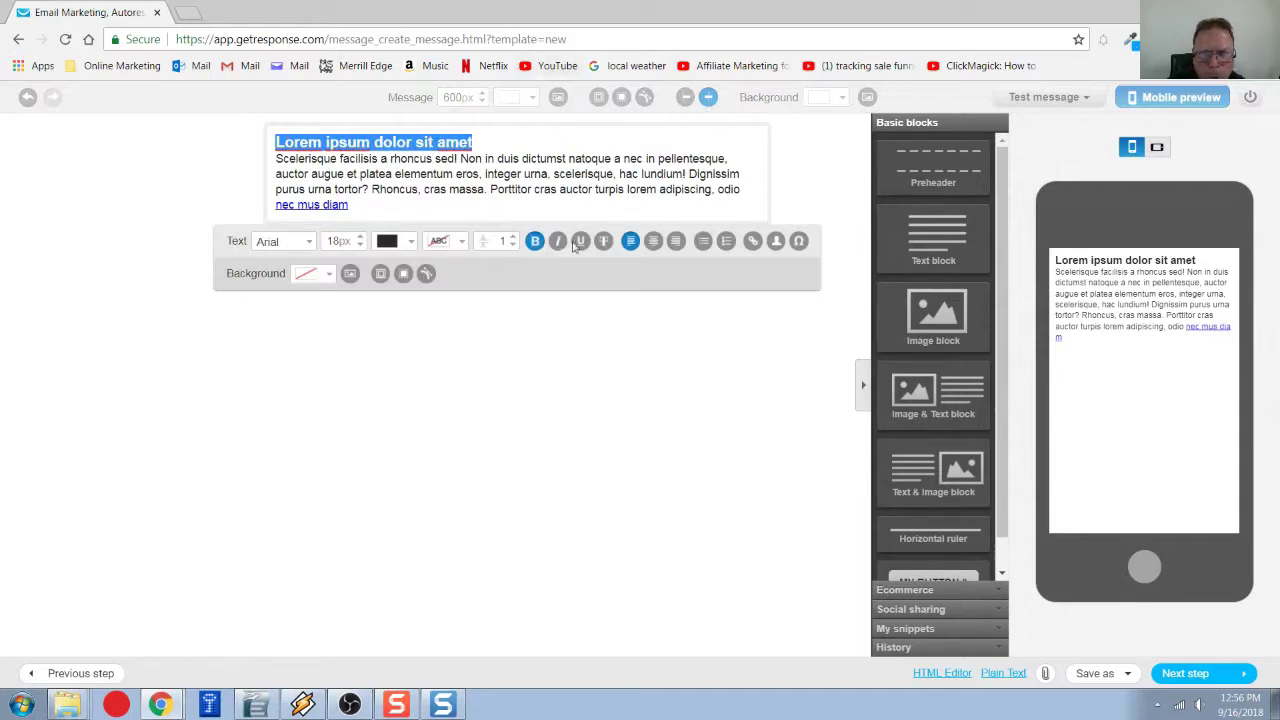
left_click_drag(450, 191, 692, 192)
left_click(506, 194)
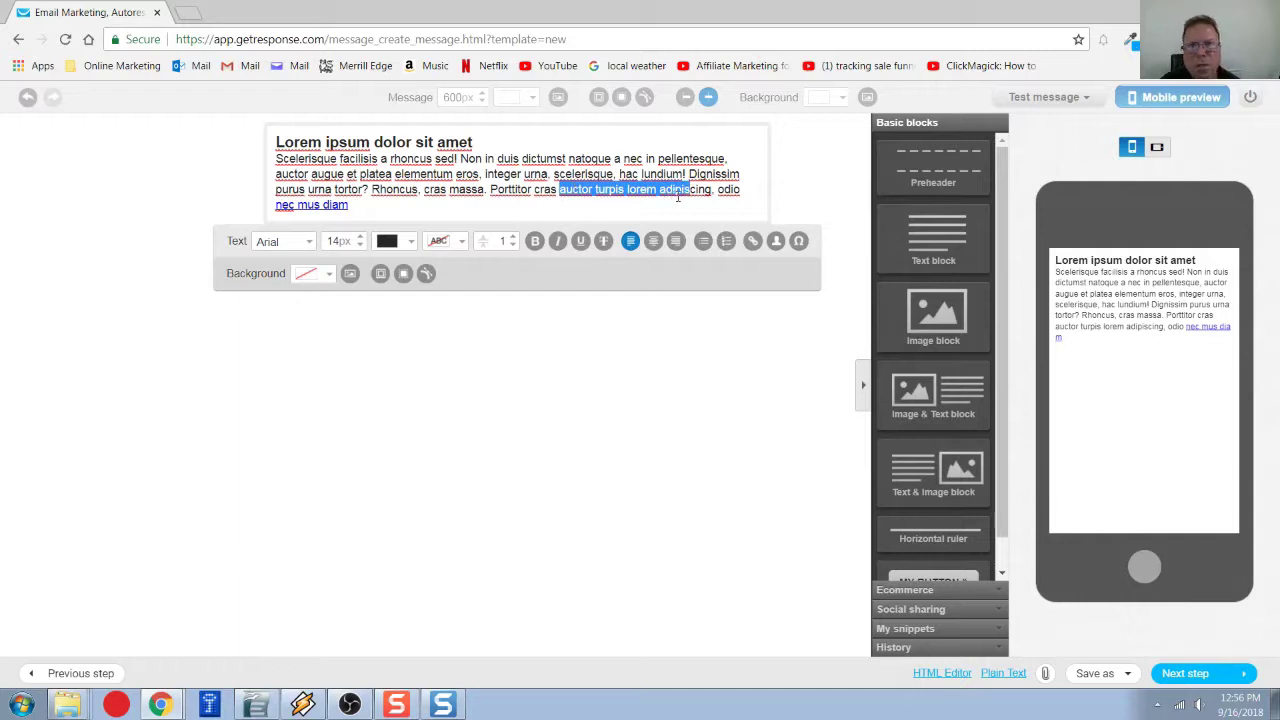
Link the words 'auctor turpis lorem adipiscing' to directiontosucces.com.
left_click(753, 242)
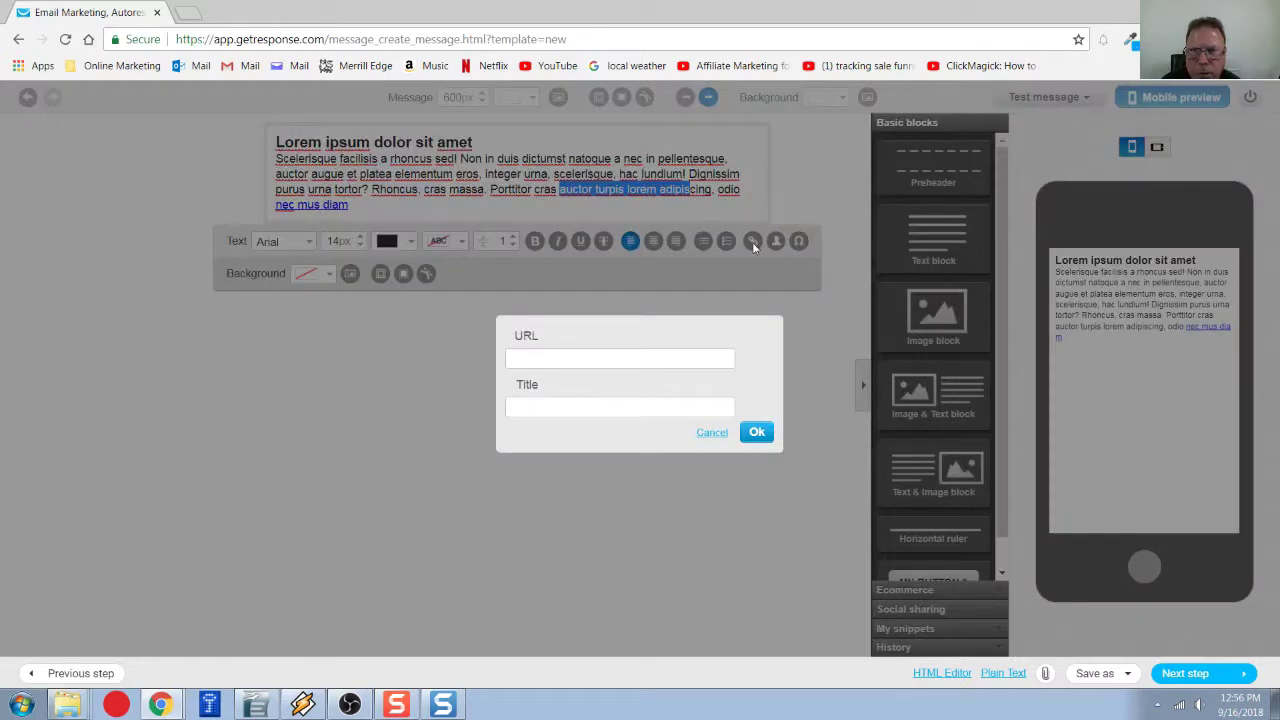
left_click(548, 359)
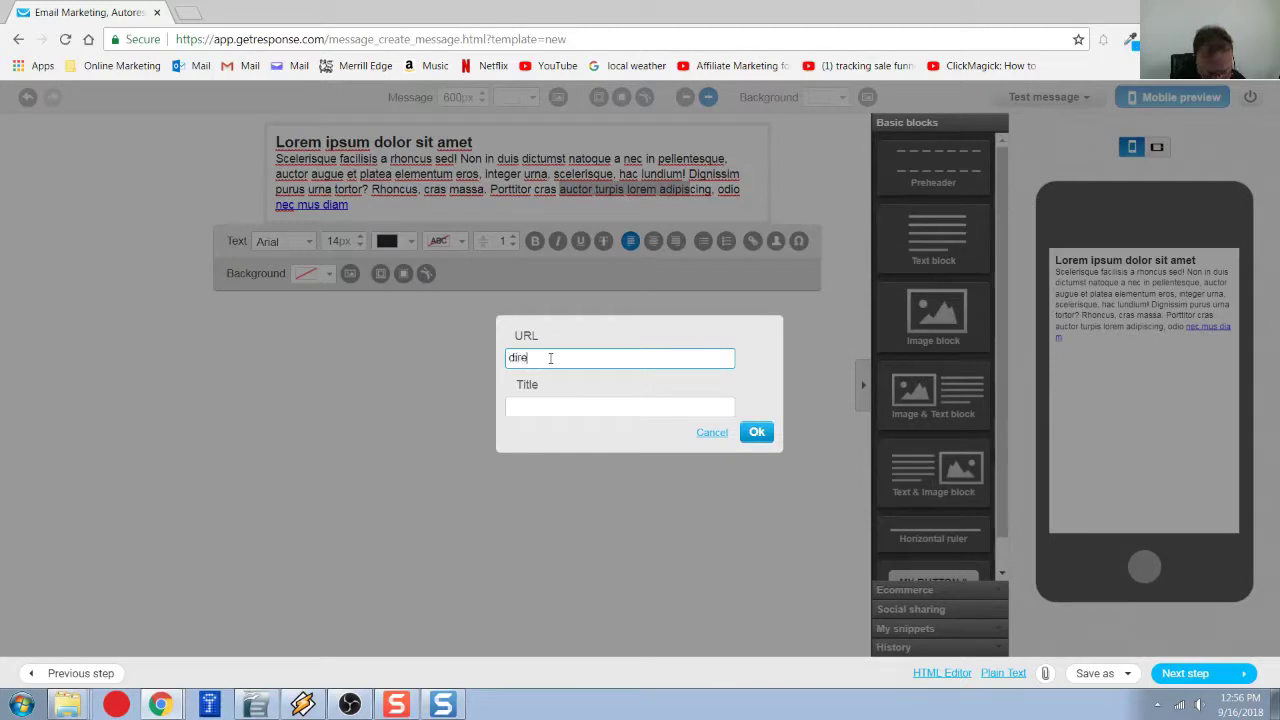
type("directiontosucces.com")
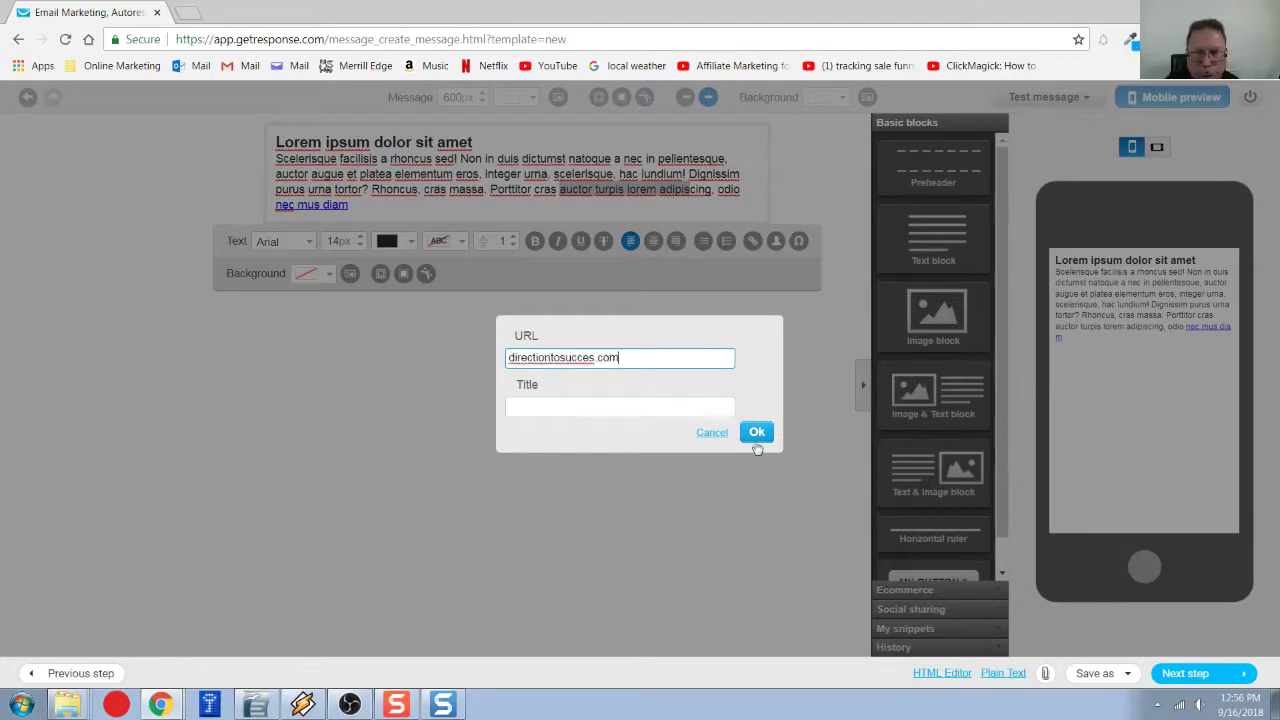
left_click(757, 432)
left_click(631, 161)
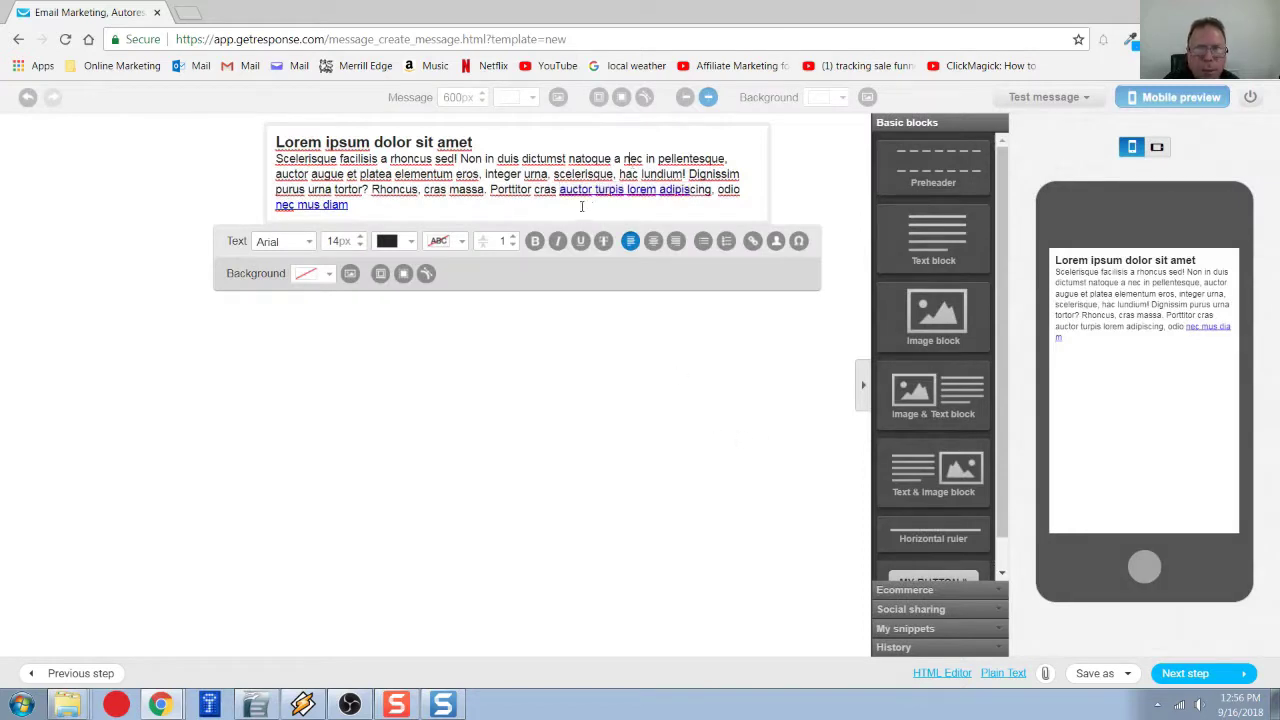
Left-align the whole test-001 message and continue to the autoresponder settings page.
left_click(308, 242)
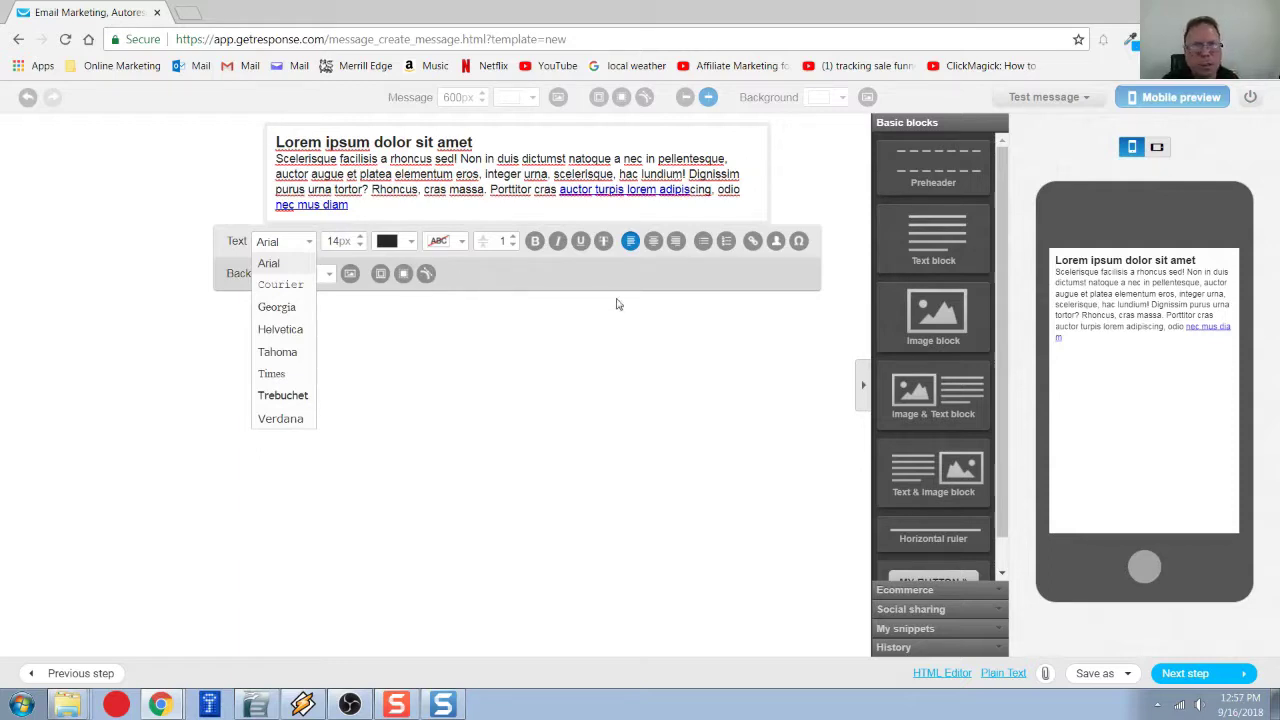
left_click_drag(293, 145, 402, 203)
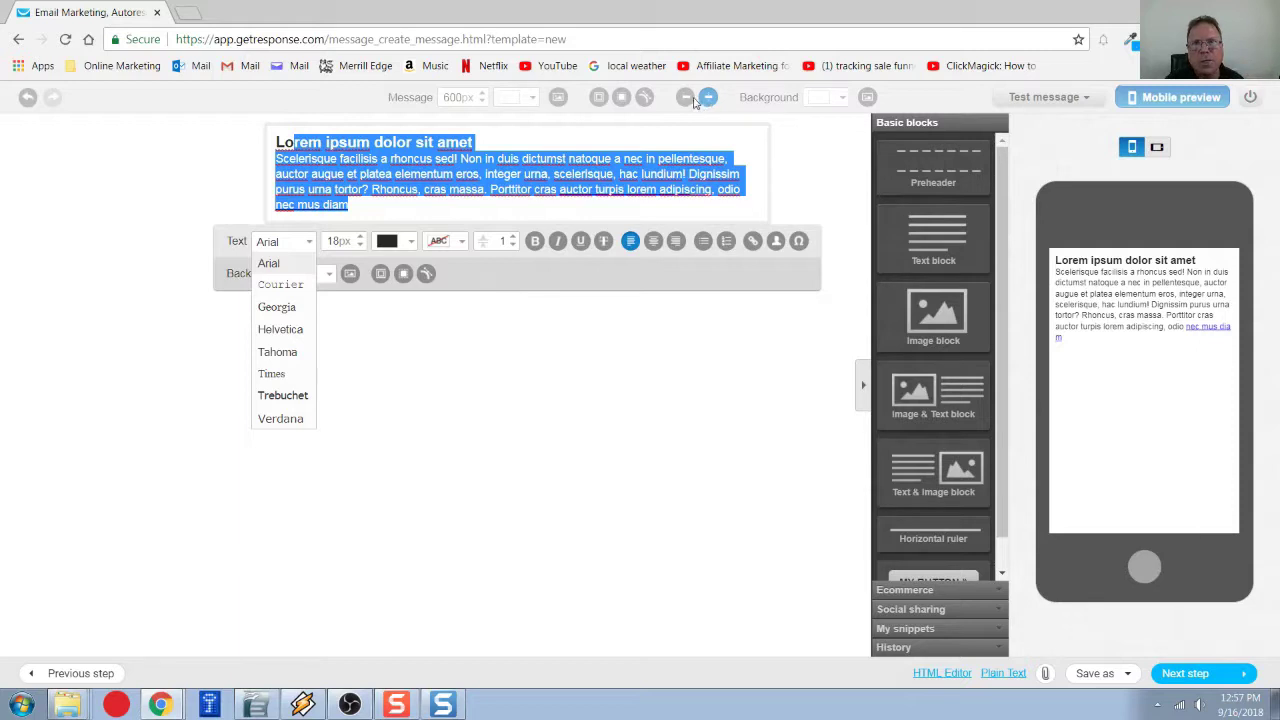
left_click(686, 102)
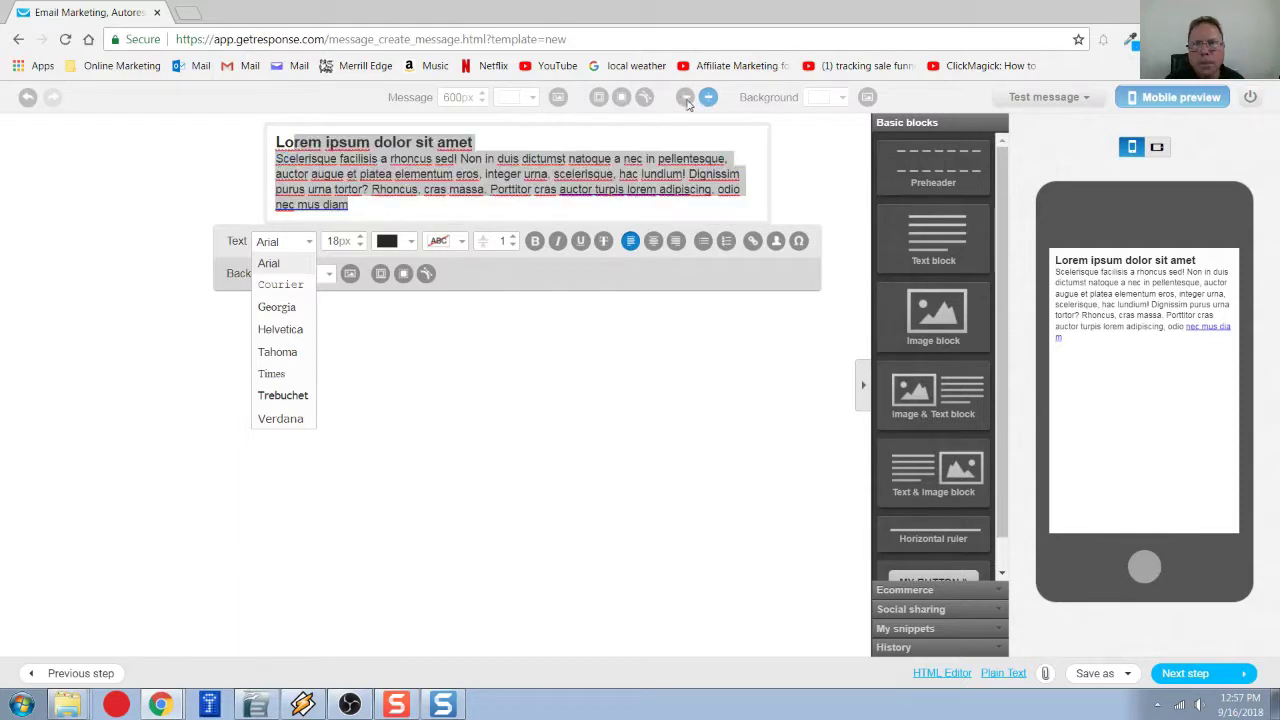
left_click(685, 97)
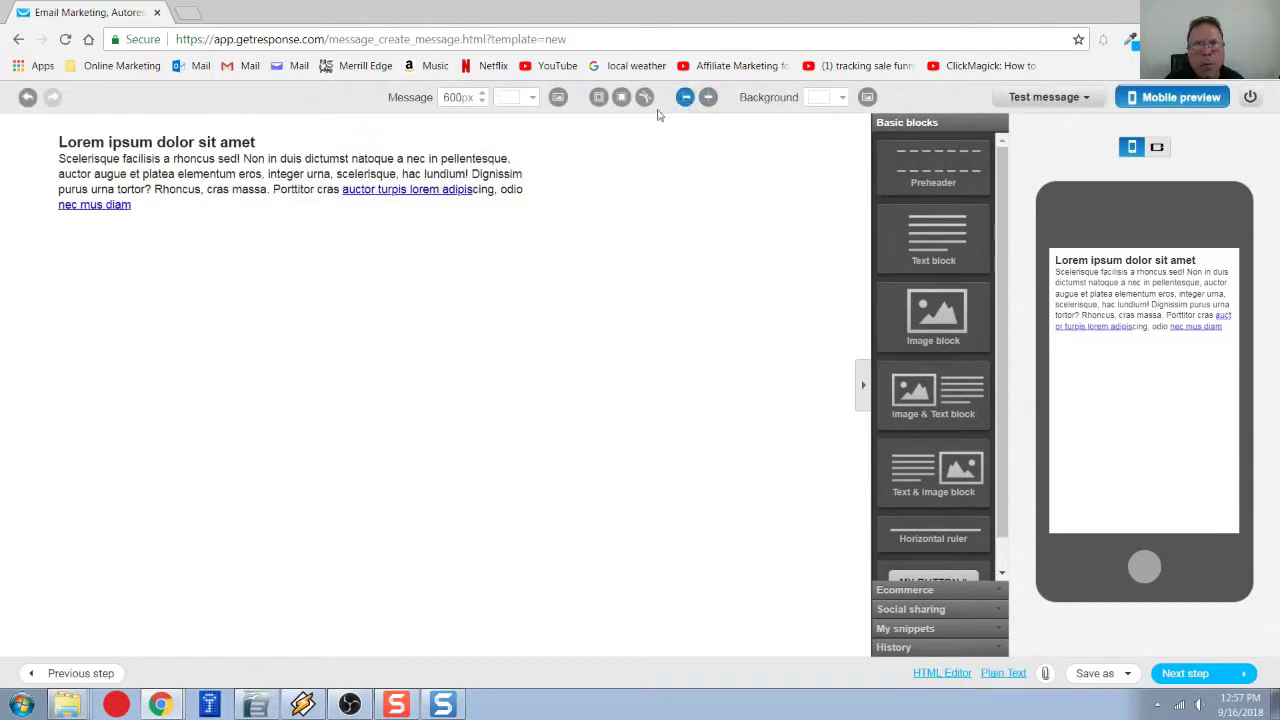
mouse_move(472, 203)
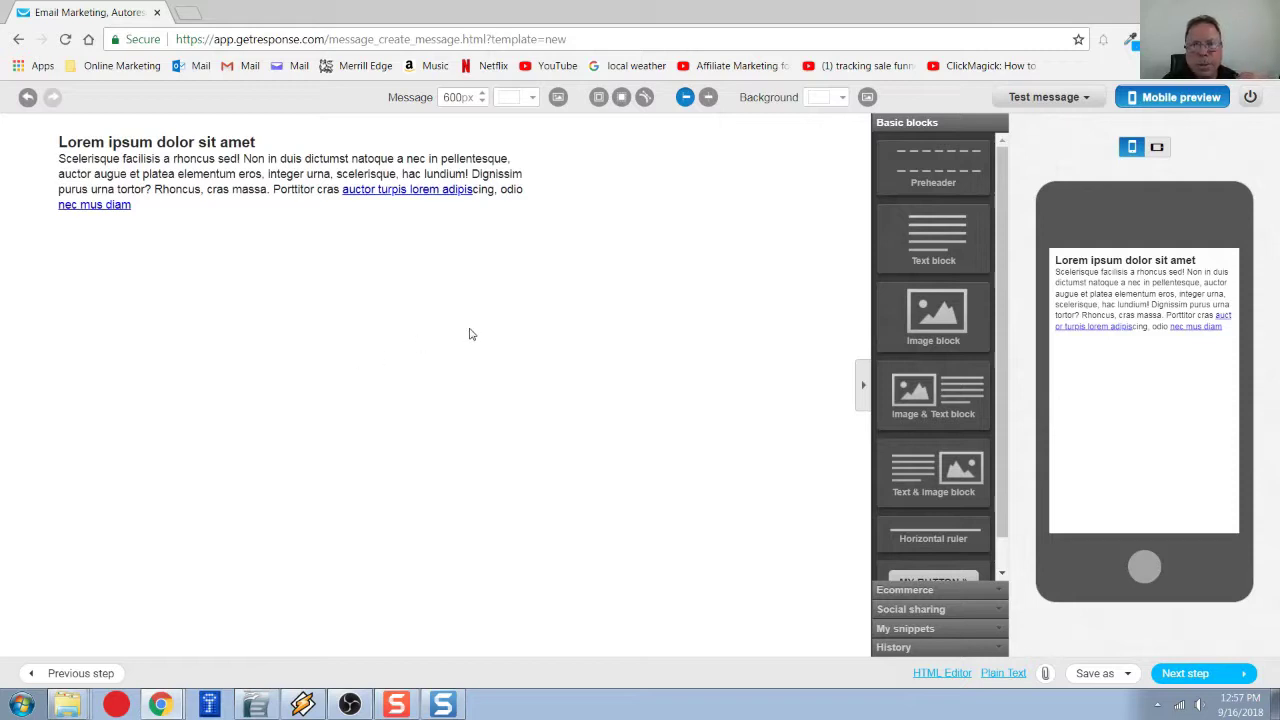
left_click(1188, 673)
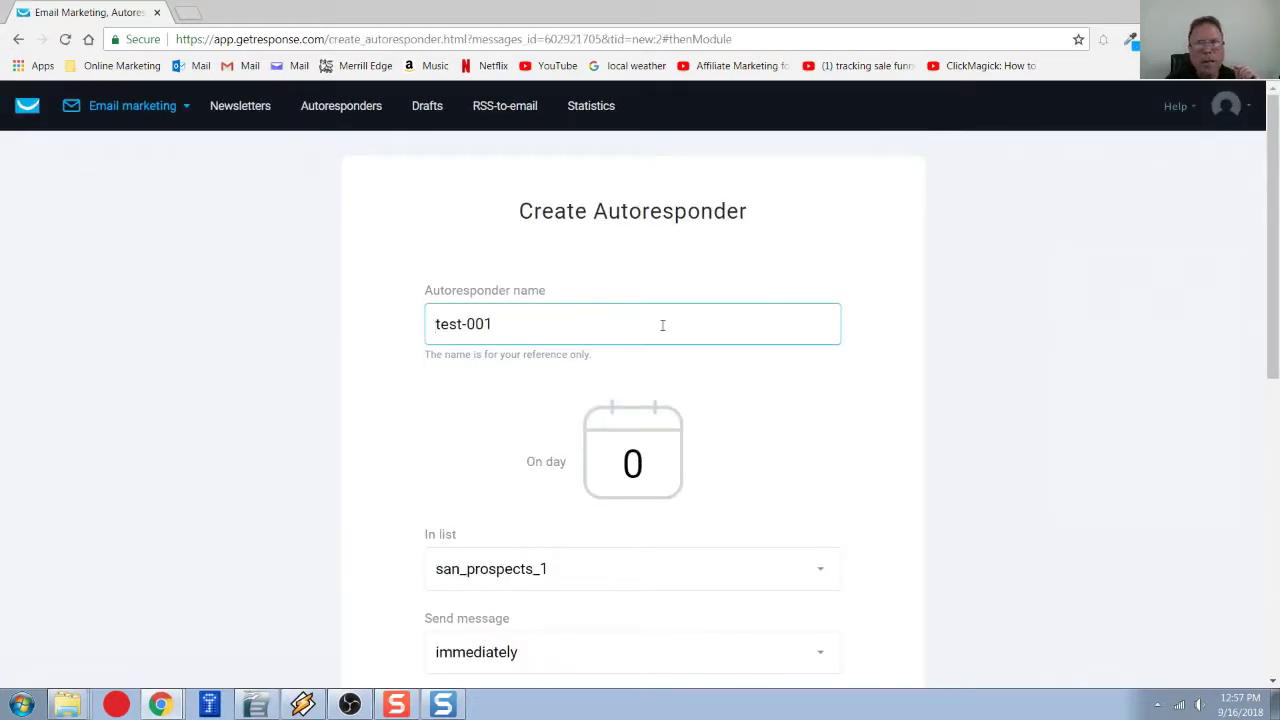
Review test-001's settings (day 0, san_prospects_1, send immediately) and save and publish it.
scroll(700, 310, "down", 3)
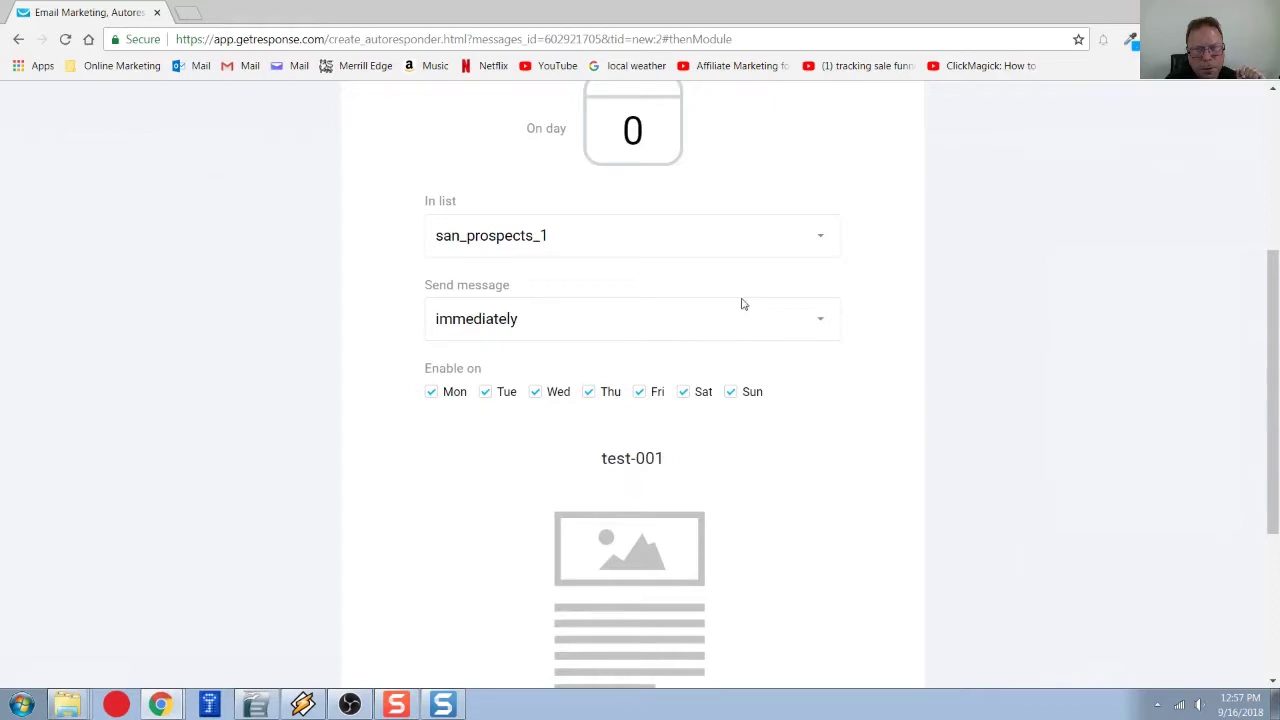
scroll(725, 310, "down", 2)
scroll(680, 470, "down", 2)
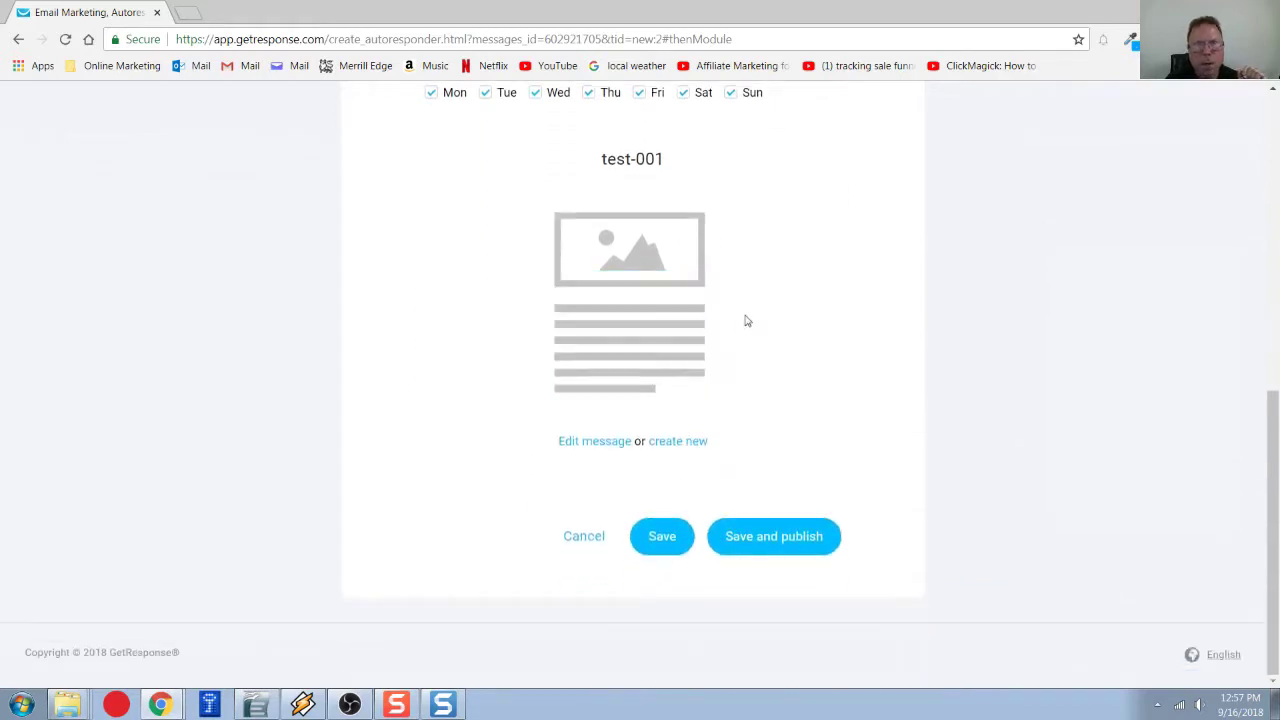
scroll(748, 318, "up", 5)
scroll(752, 313, "up", 2)
left_click(427, 334)
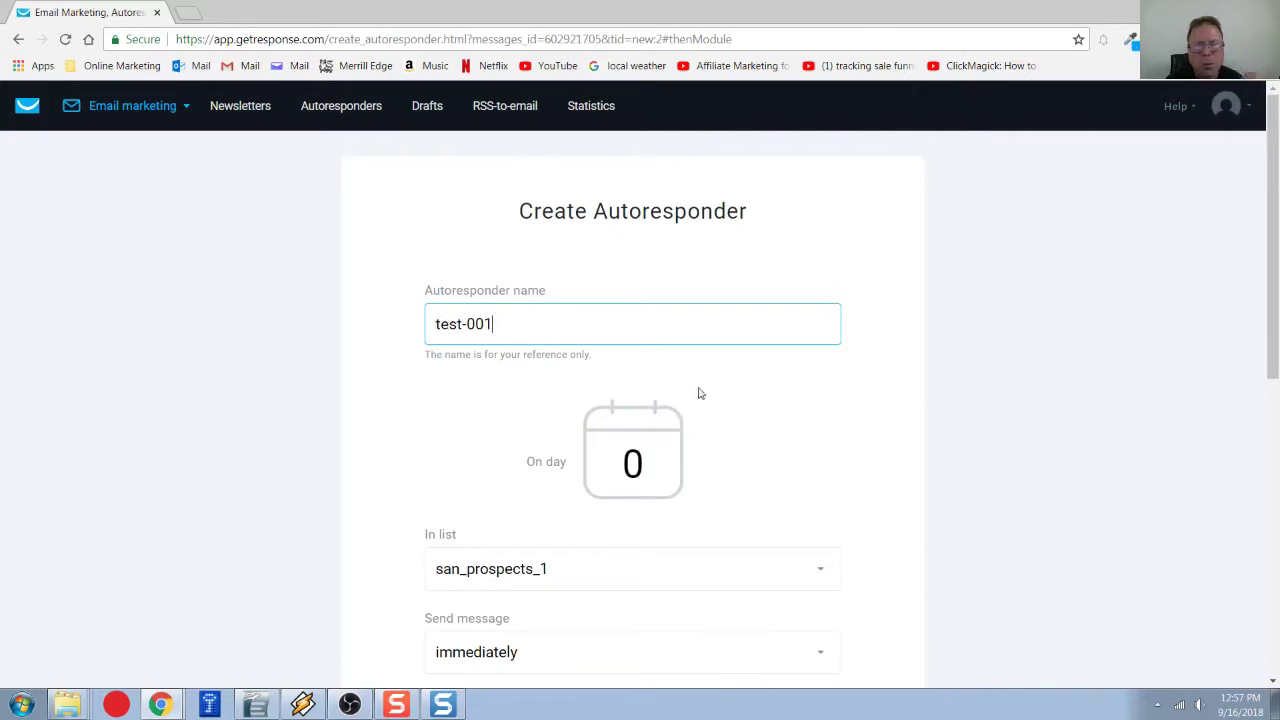
scroll(665, 400, "down", 1)
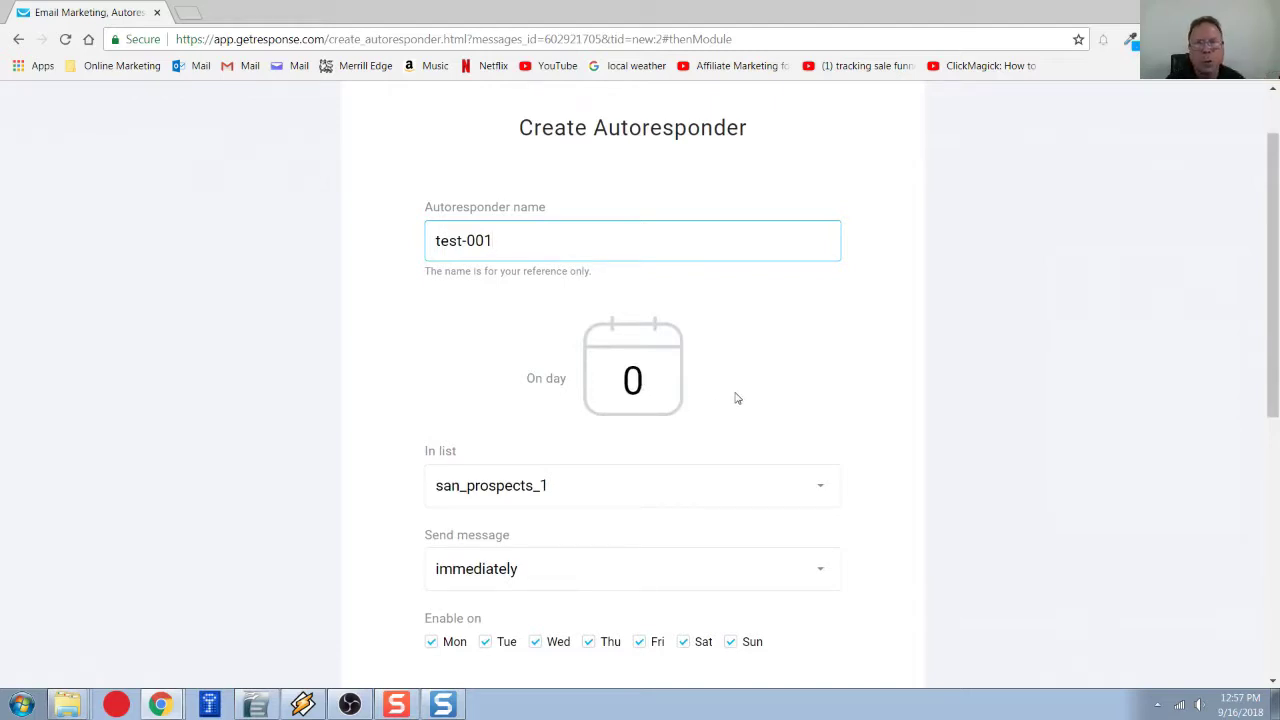
scroll(677, 393, "down", 4)
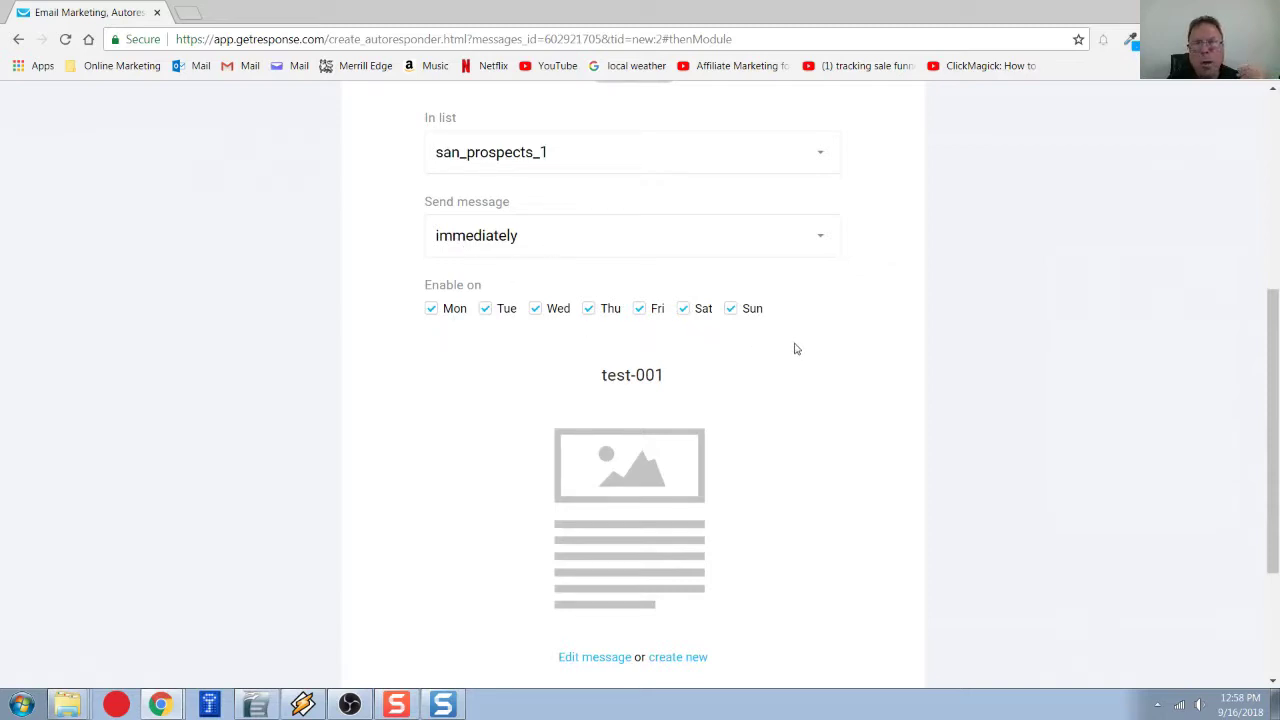
scroll(814, 349, "down", 2)
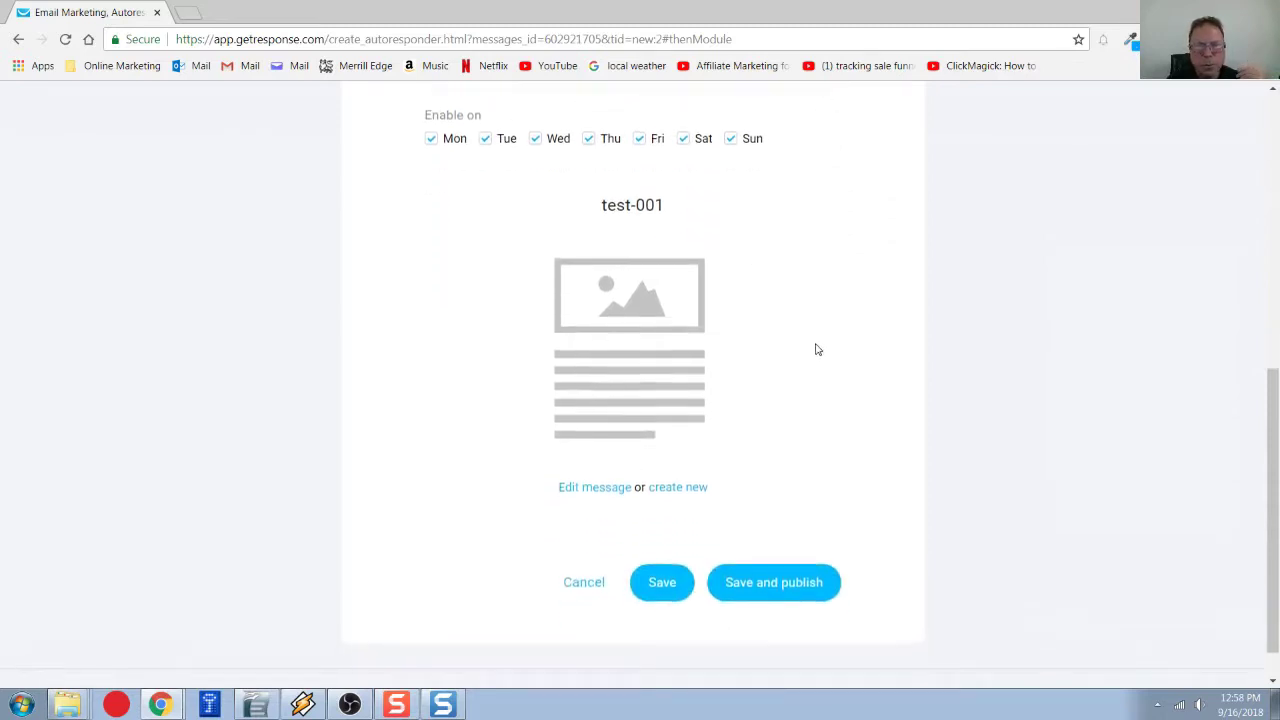
scroll(814, 349, "down", 1)
mouse_move(626, 394)
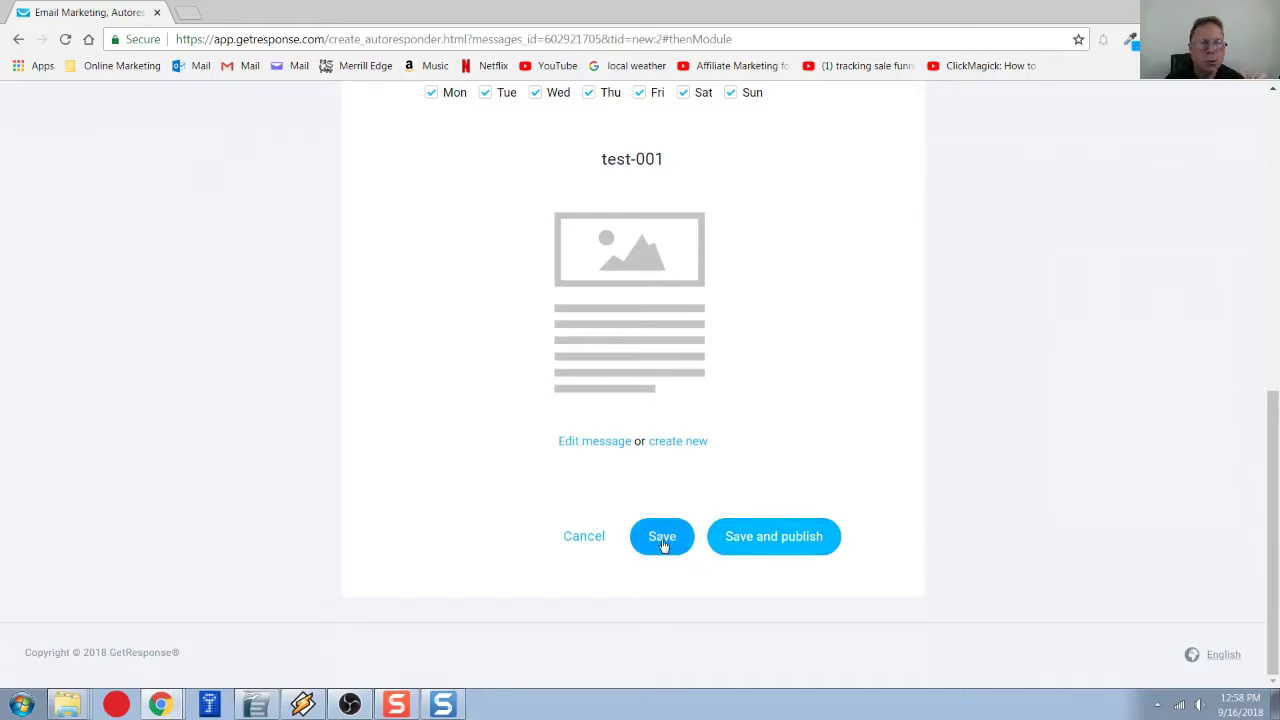
left_click(730, 549)
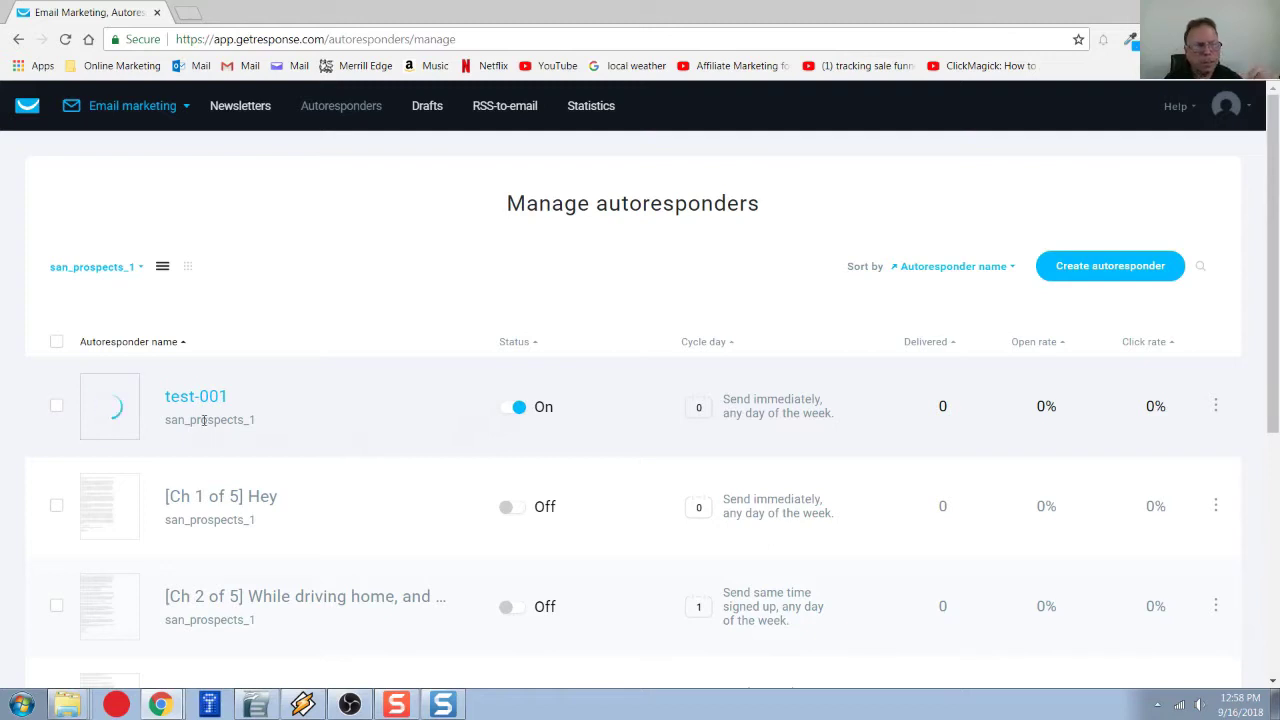
Switch the newly published test-001 autoresponder off in Manage autoresponders.
left_click_drag(166, 420, 277, 426)
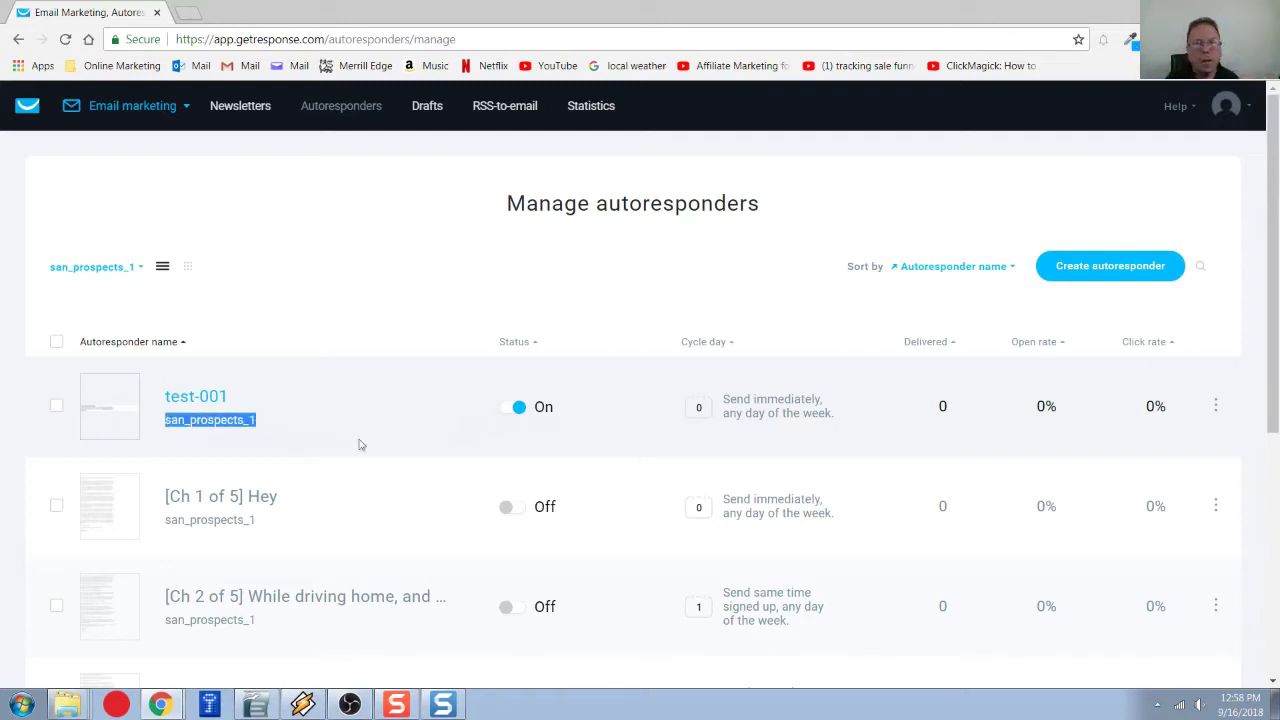
left_click(538, 418)
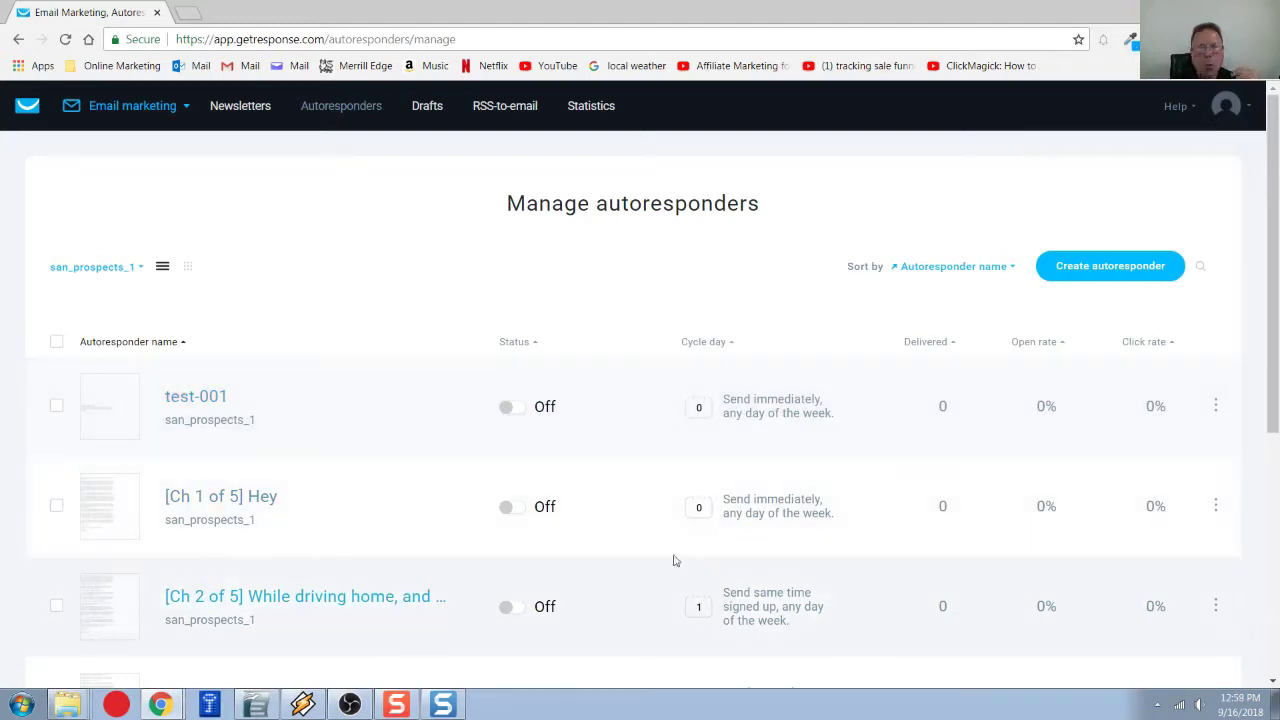
Scroll the autoresponder list to check that every san_prospects_1 autoresponder is off.
scroll(596, 547, "down", 2)
scroll(596, 547, "up", 2)
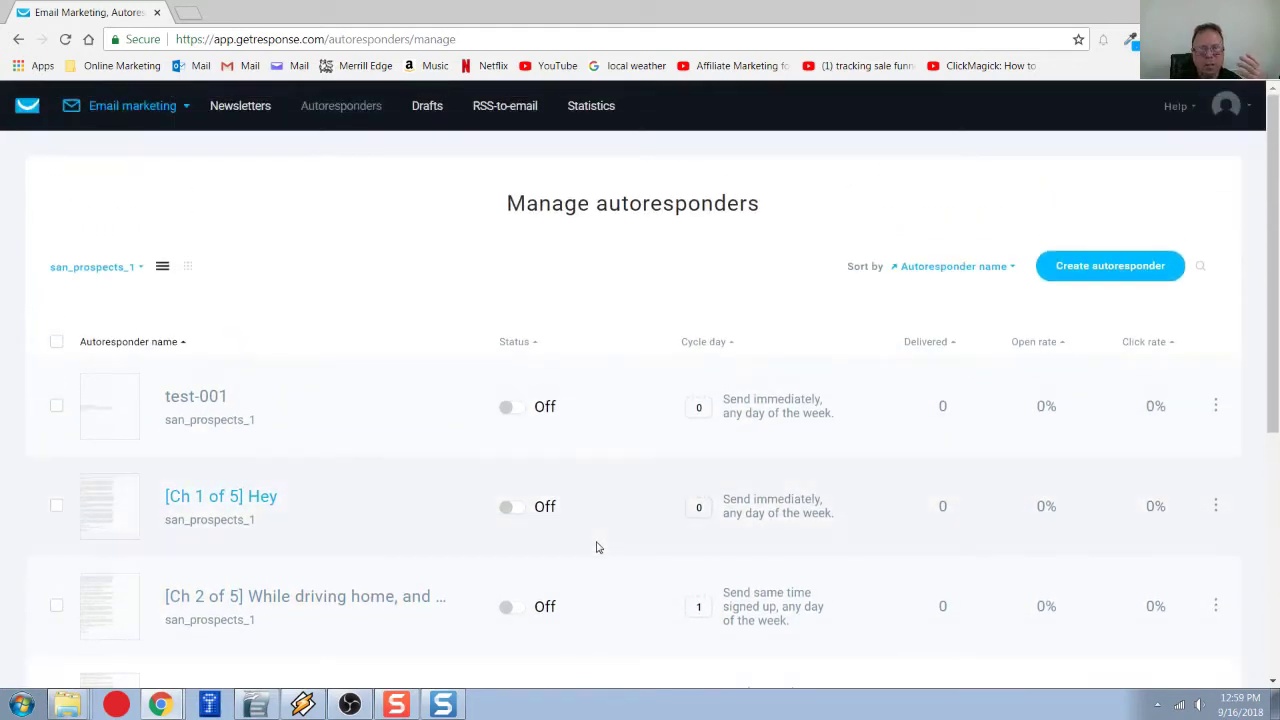